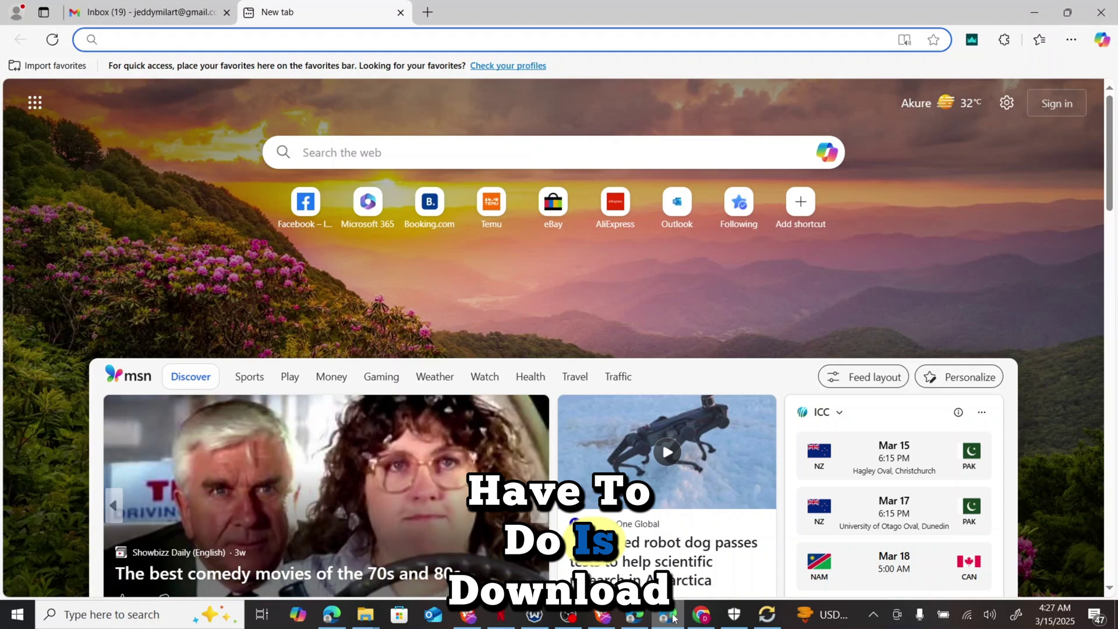
Step: Search the web for ixbrowser, and search for webshare in a separate new tab
text(ix)
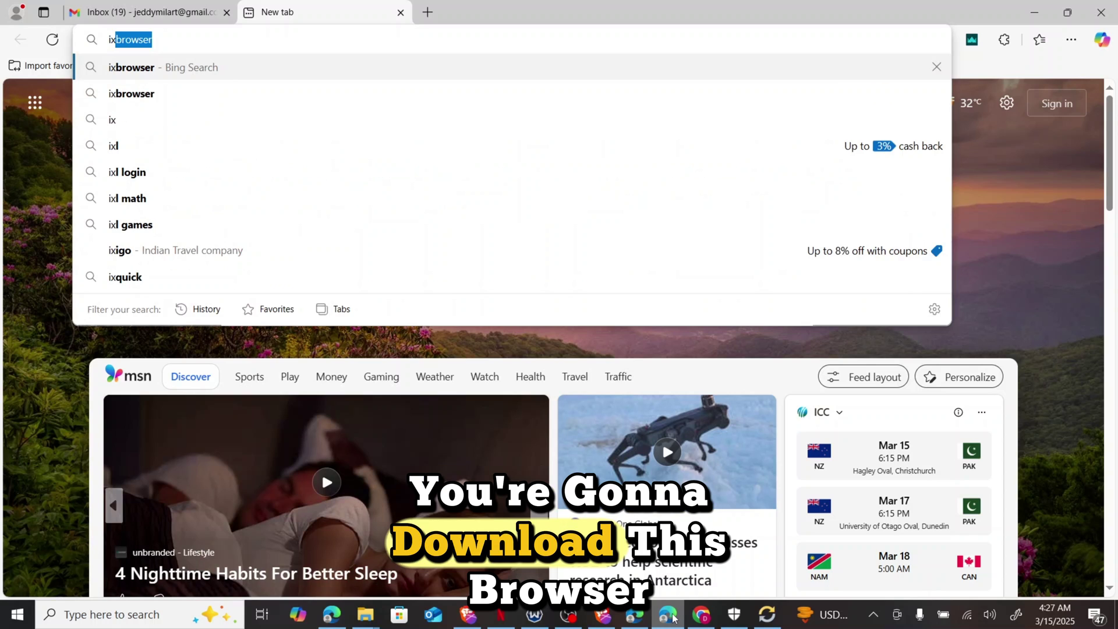
key(Return)
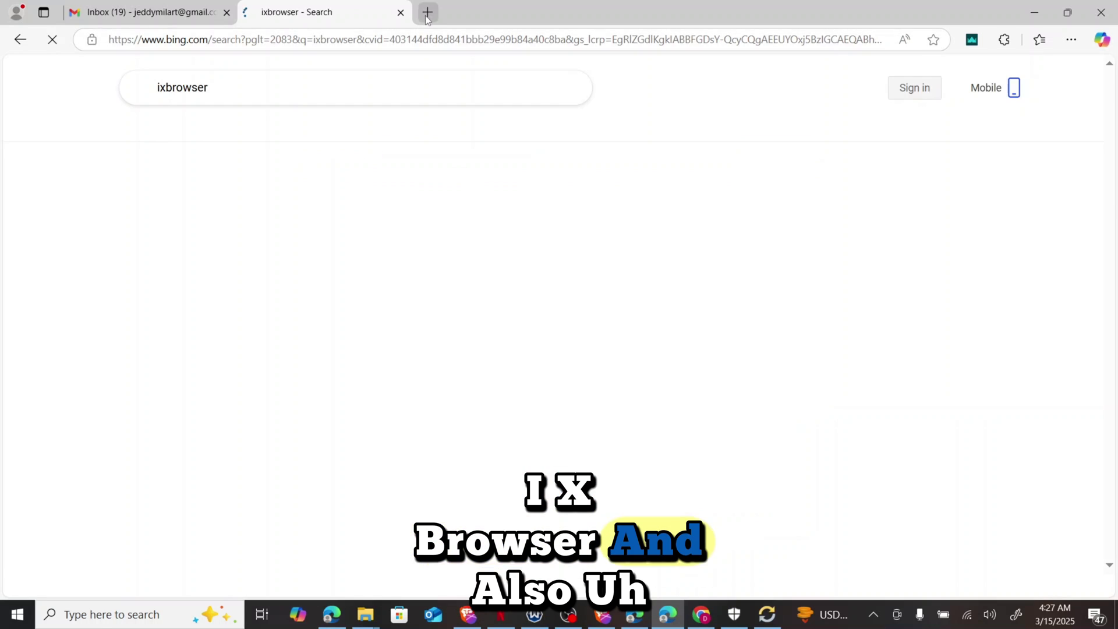
click(427, 12)
text(webshare)
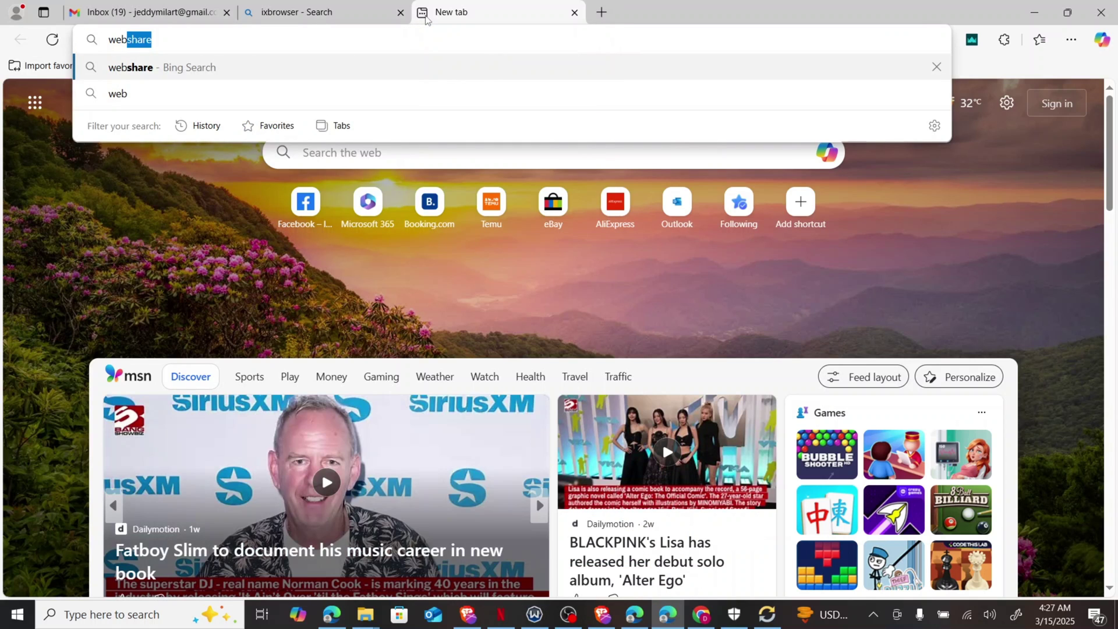
key(Return)
Step: Open the ixBrowser "Forever free anti-detect browser" site from the ixbrowser search results
click(353, 7)
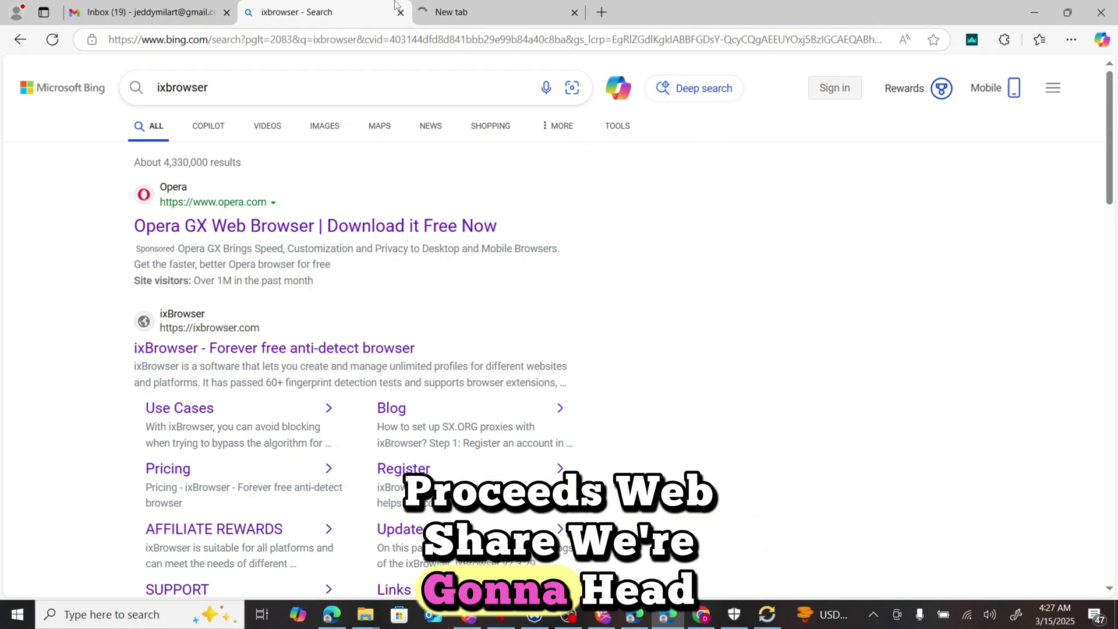
click(465, 12)
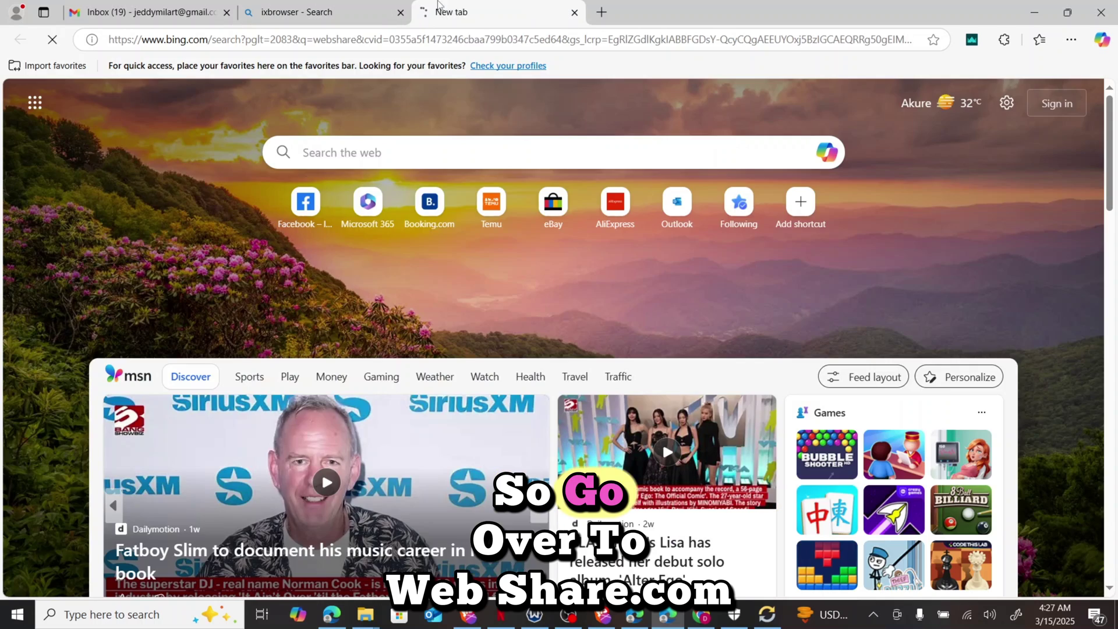
click(328, 6)
scroll(242, 313, down, 1)
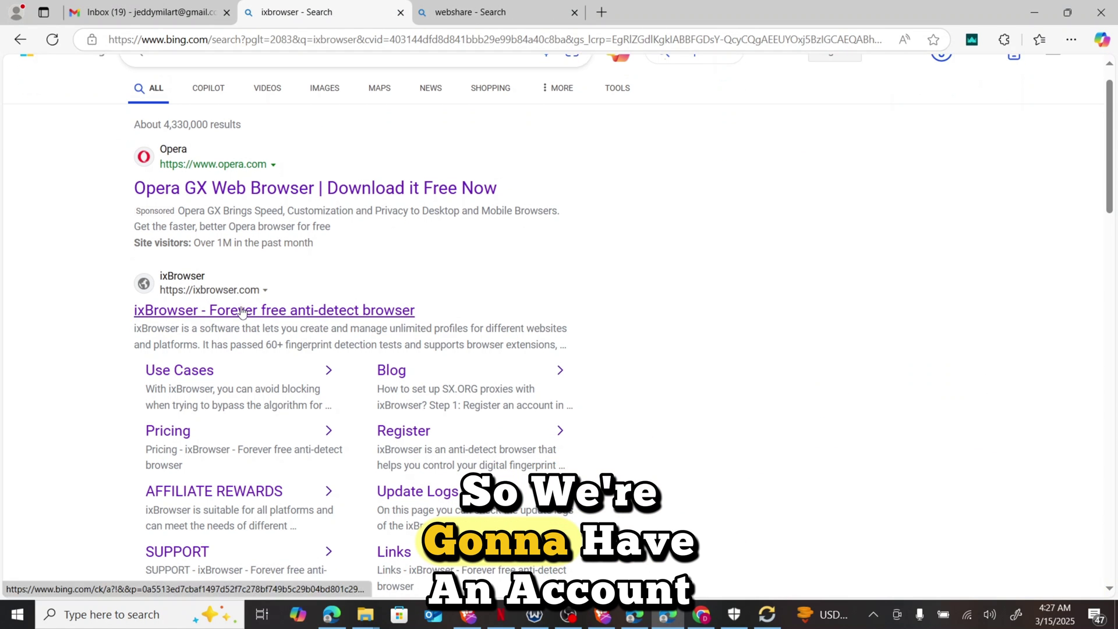
click(243, 312)
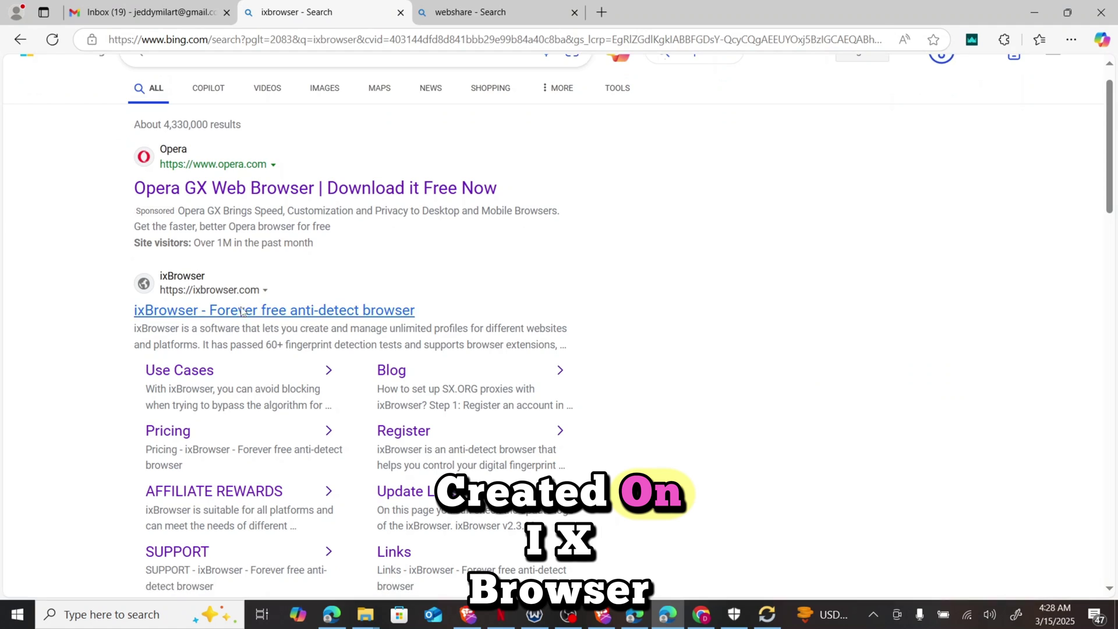
Step: Open the Webshare "Buy Proxy Servers | 100 Proxies for $2.99" result from the webshare search
click(656, 5)
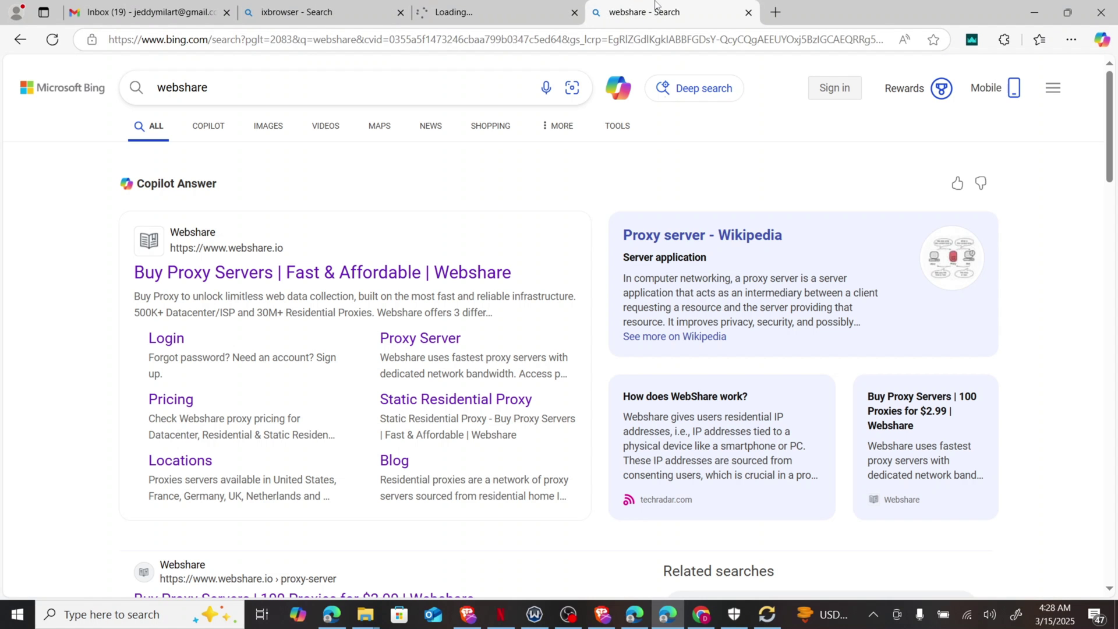
scroll(294, 282, down, 4)
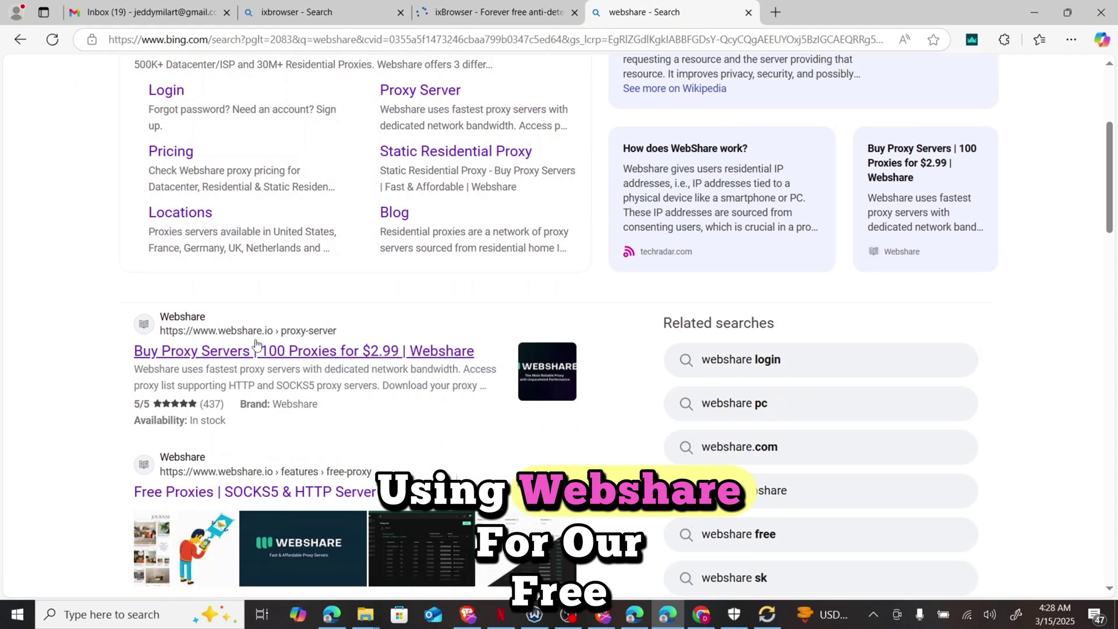
click(274, 350)
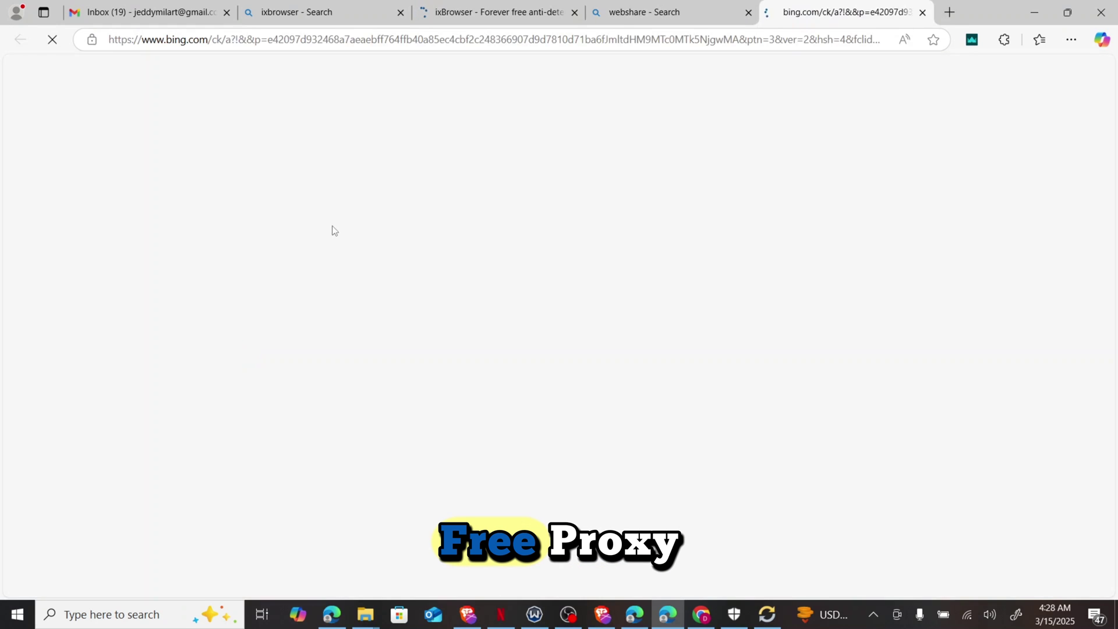
Step: Start the ixBrowser download from its home page and open the site's sign-up form
click(583, 4)
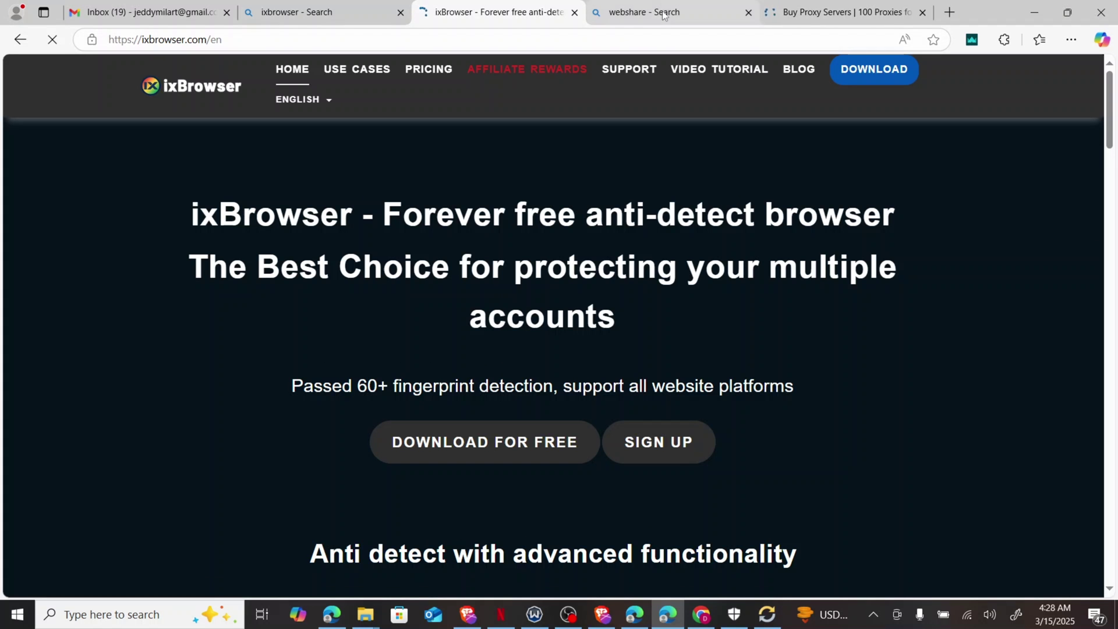
click(861, 74)
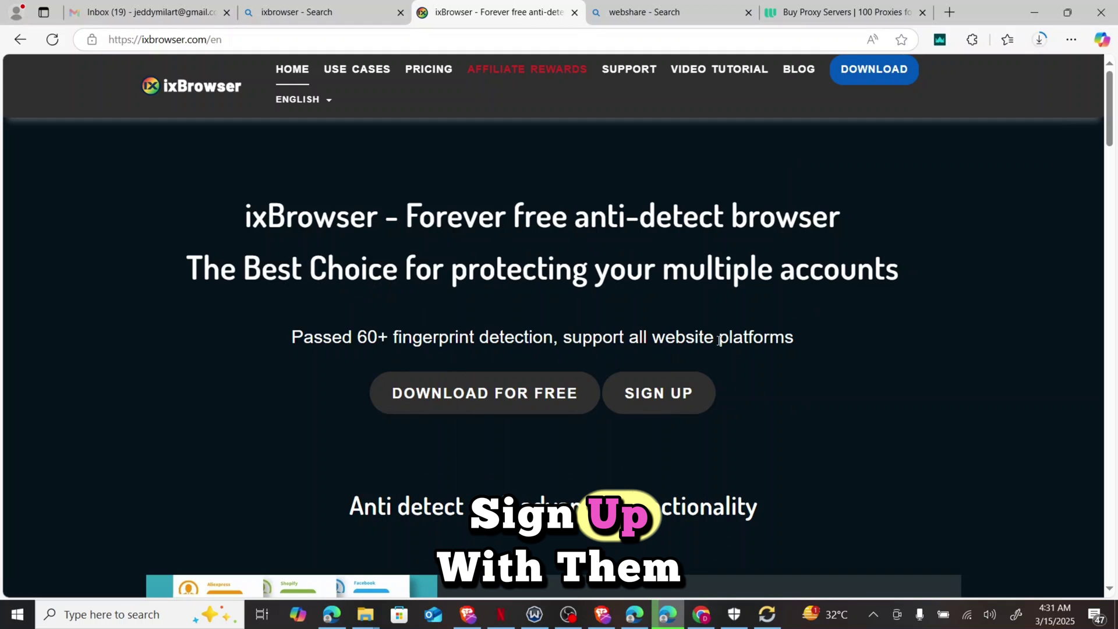
click(685, 402)
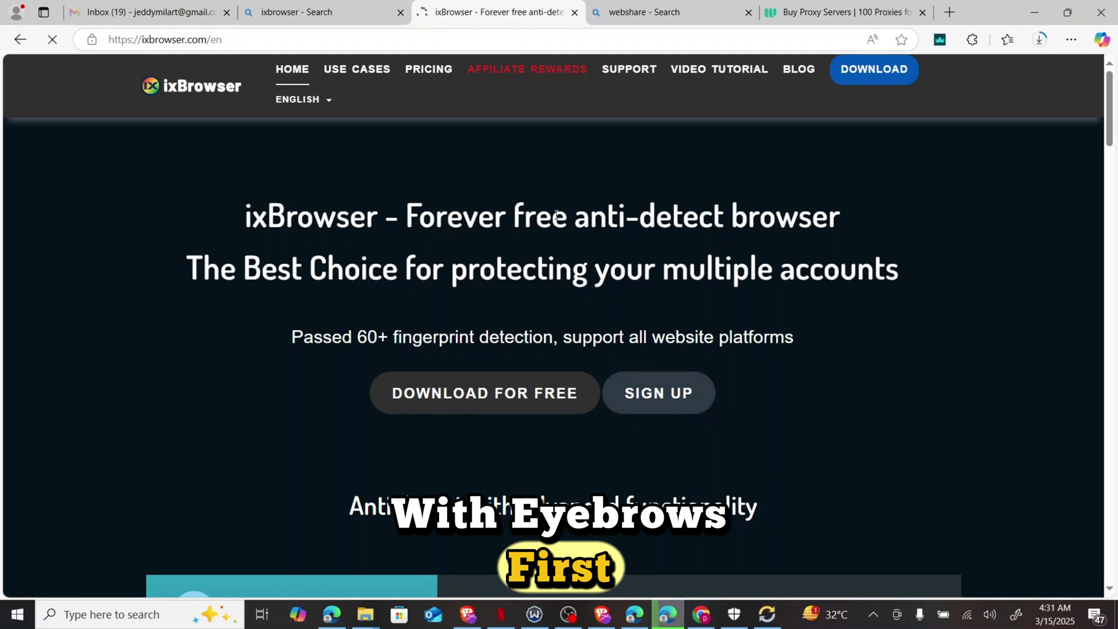
click(648, 5)
scroll(392, 240, up, 4)
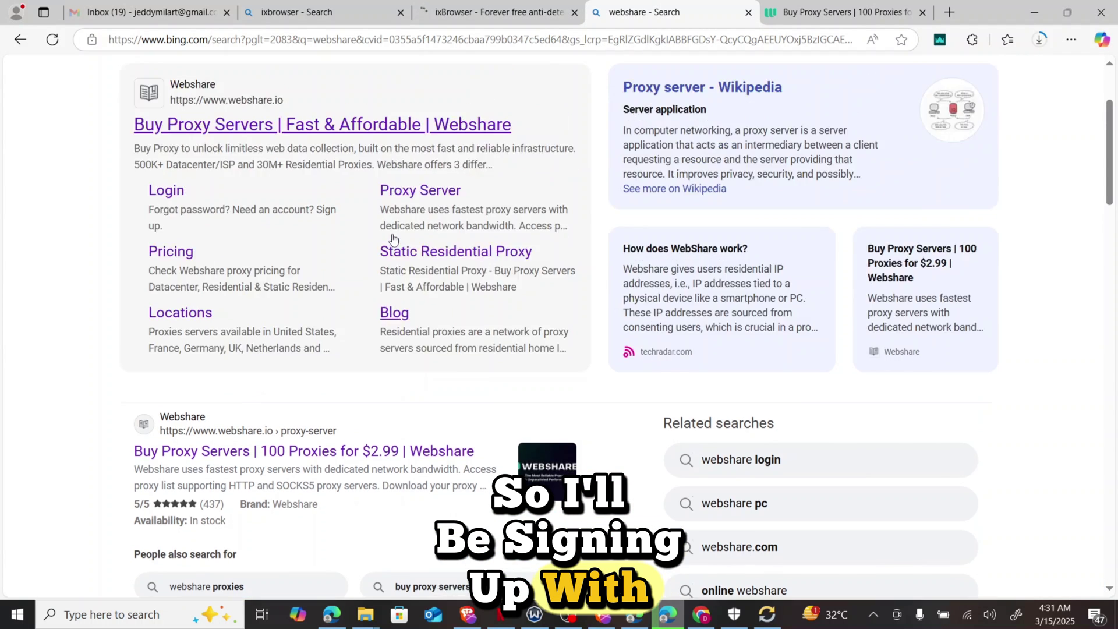
scroll(393, 239, down, 5)
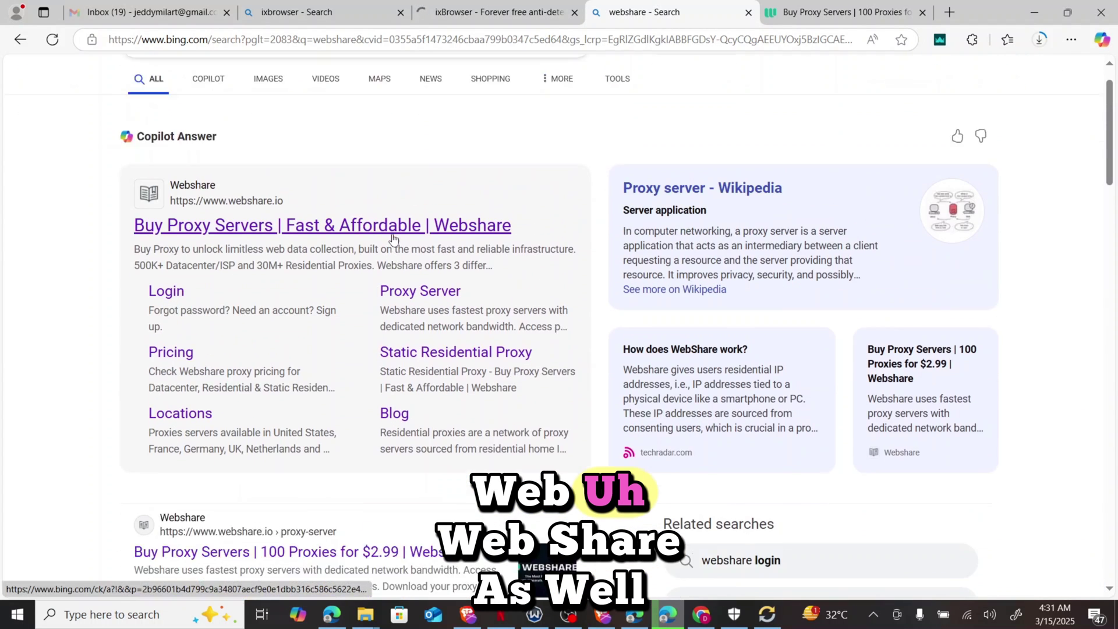
scroll(393, 238, down, 2)
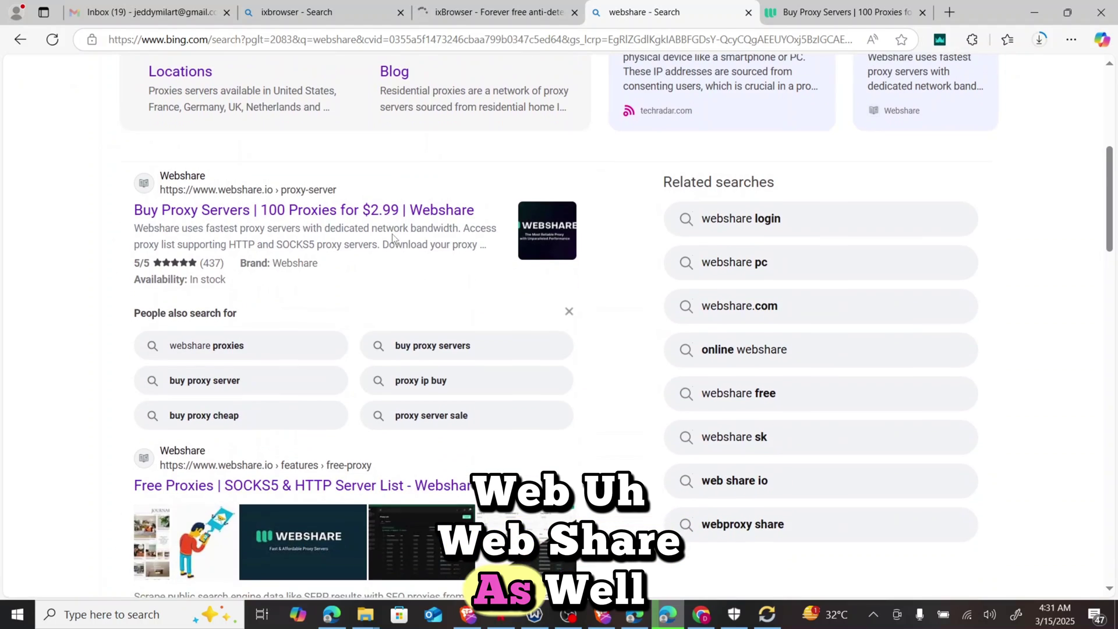
scroll(393, 239, up, 1)
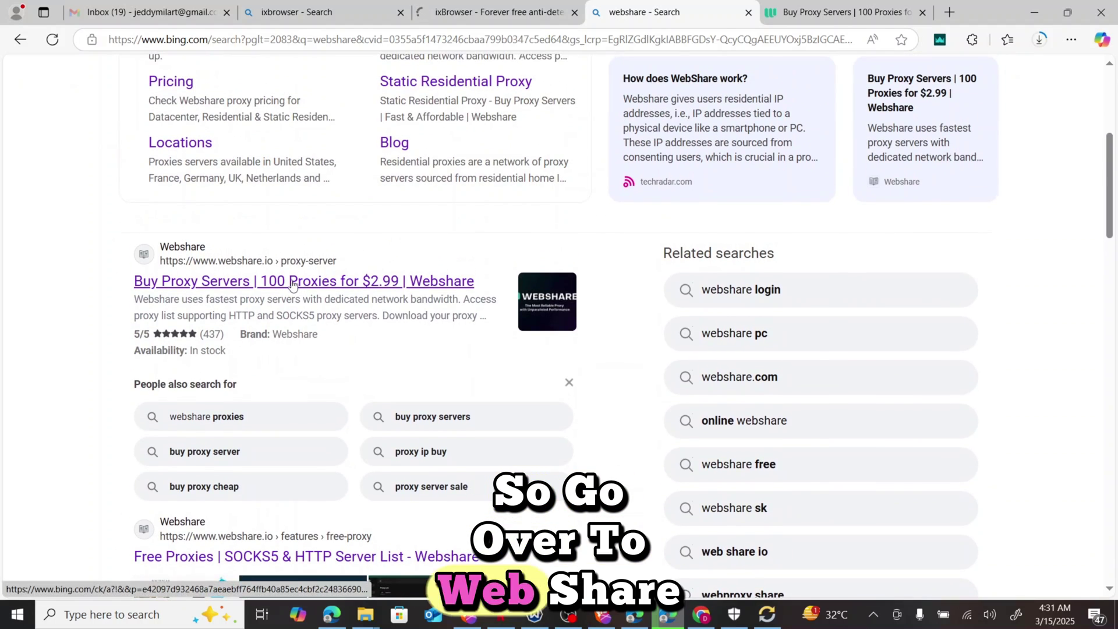
click(266, 283)
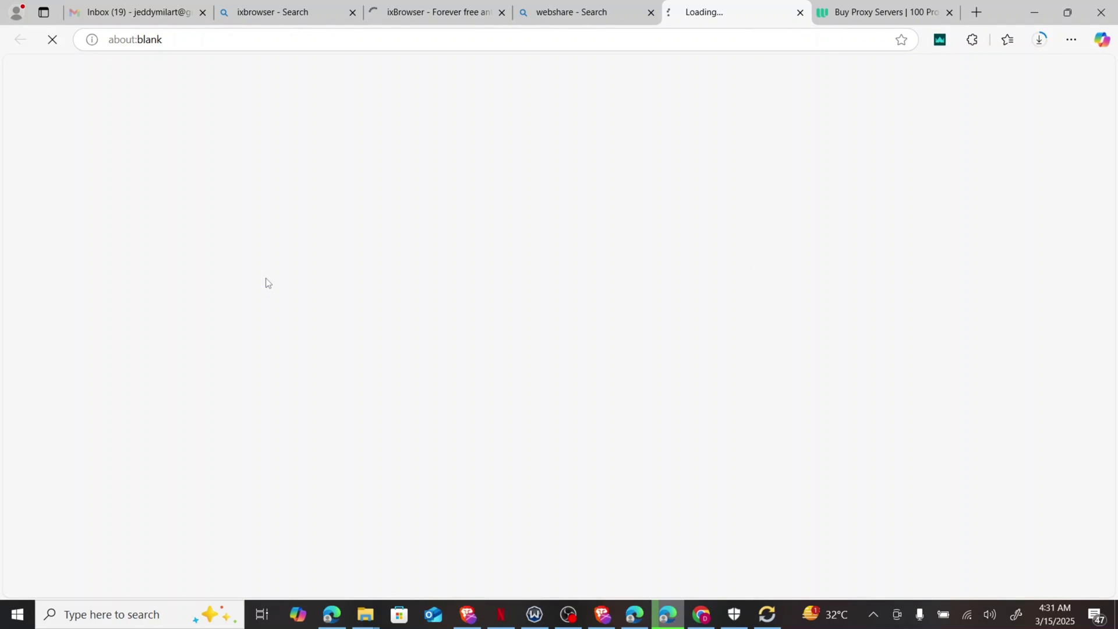
click(582, 3)
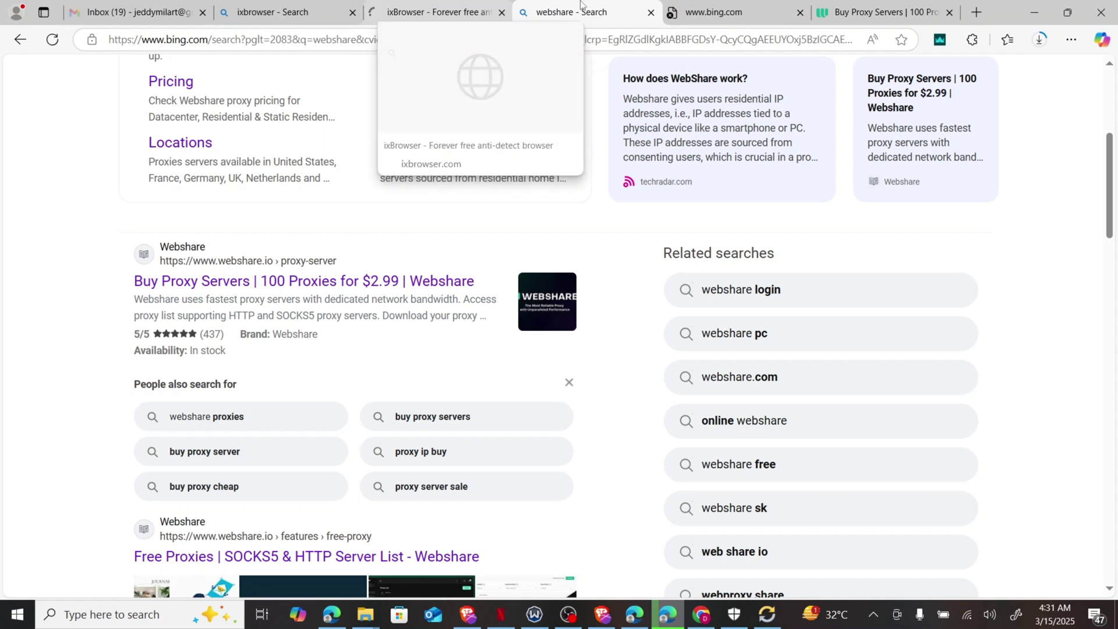
click(734, 8)
click(837, 3)
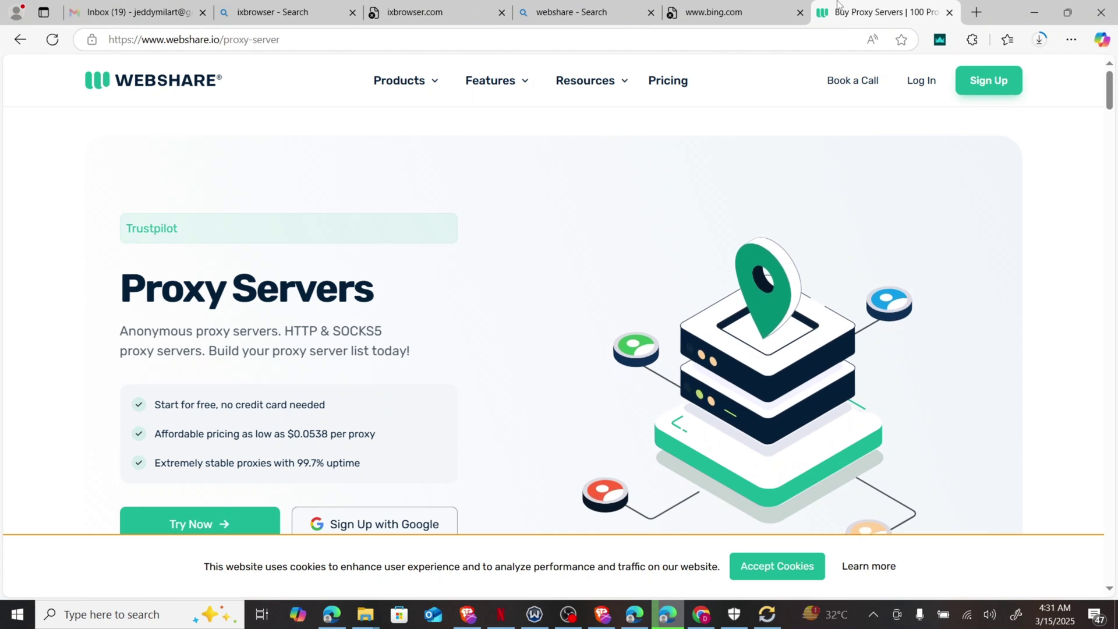
mouse_move(740, 9)
mouse_down()
mouse_move(796, 9)
mouse_move(735, 16)
mouse_up()
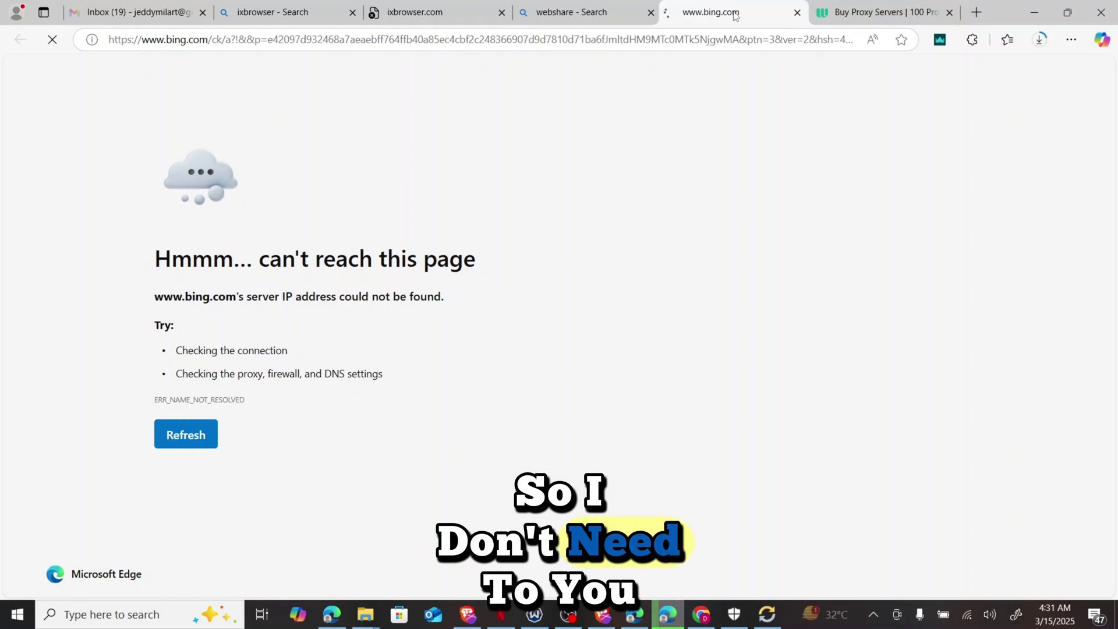
click(800, 13)
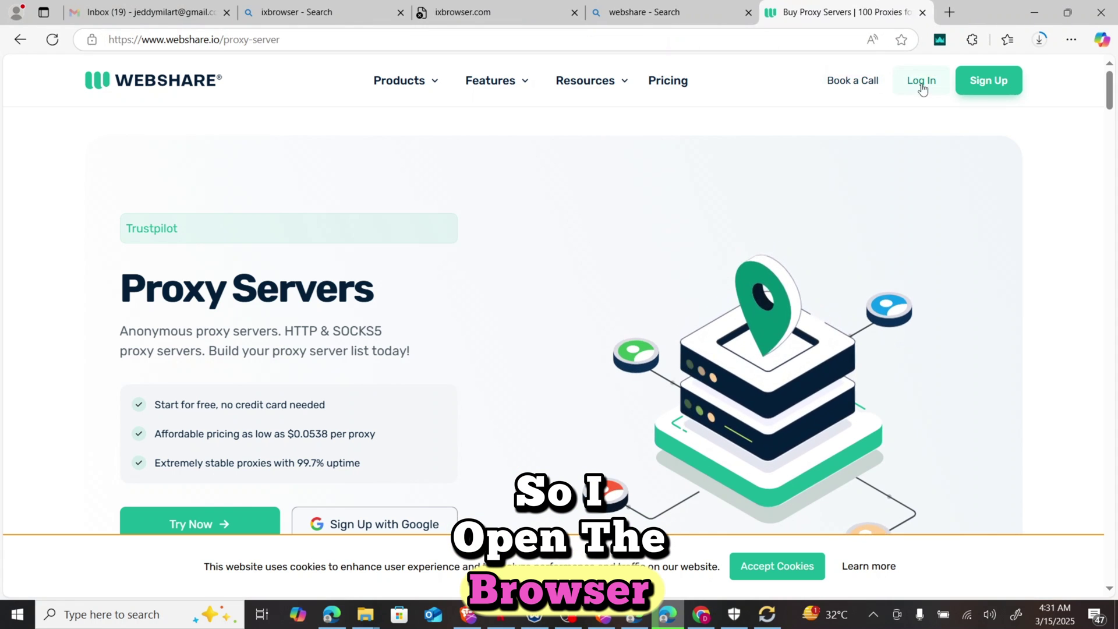
Step: Open the sign-up page from the Webshare proxy server site and close the webshare search results
scroll(928, 258, down, 2)
scroll(928, 259, up, 2)
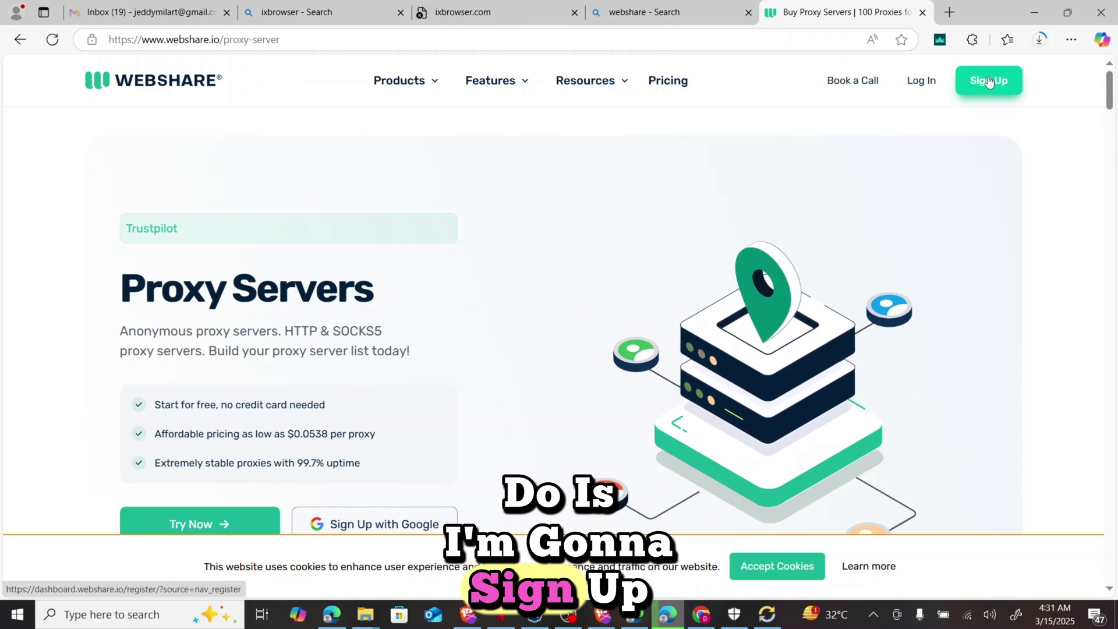
click(988, 81)
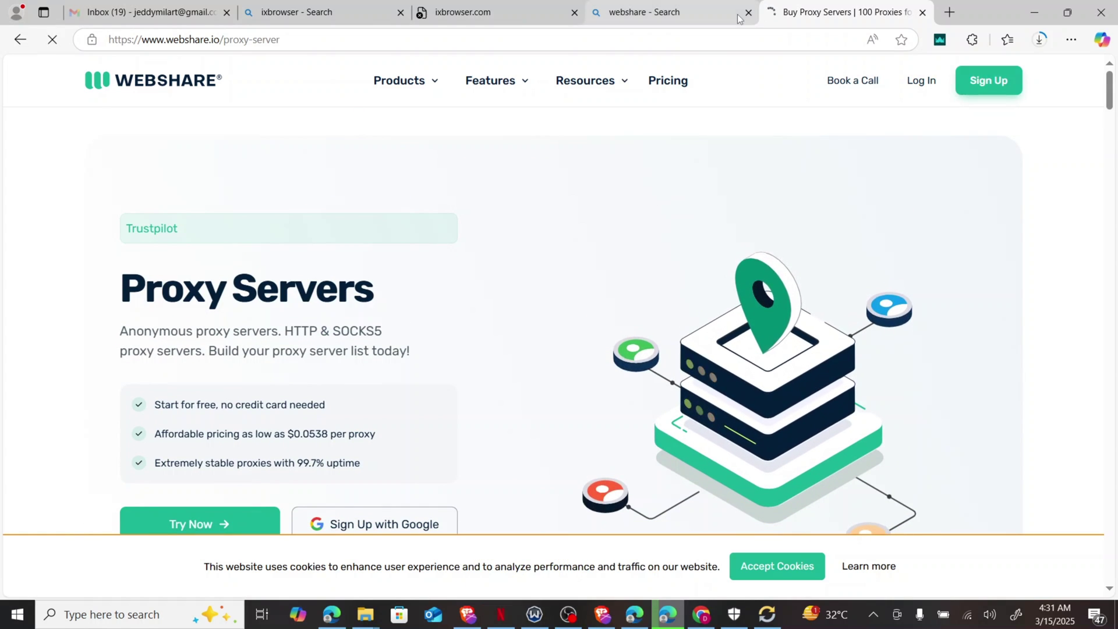
click(749, 14)
click(526, 7)
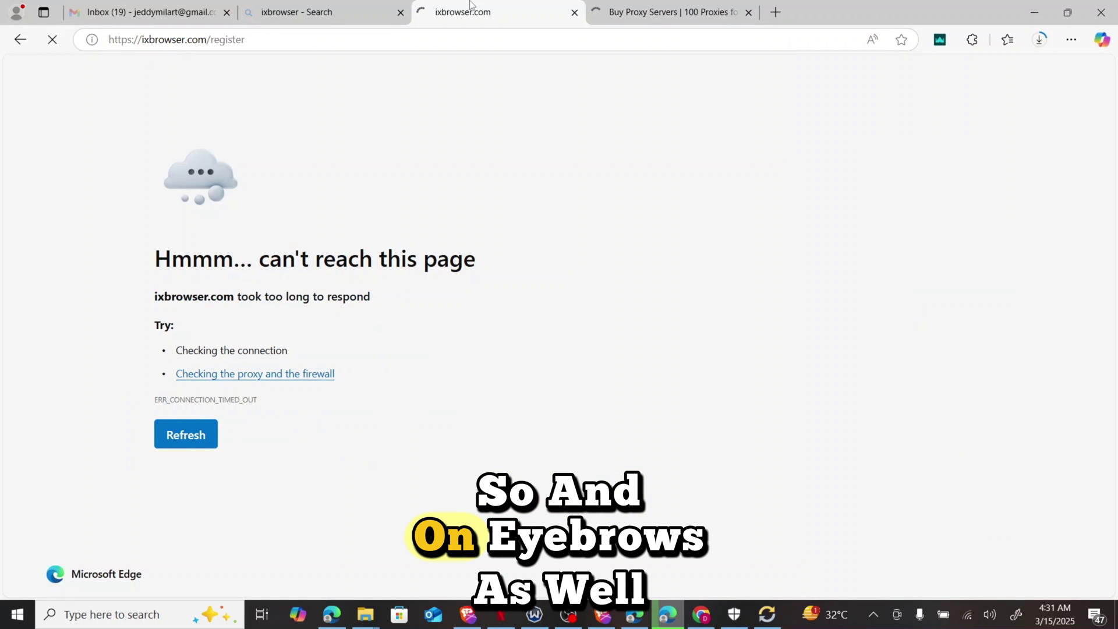
click(668, 5)
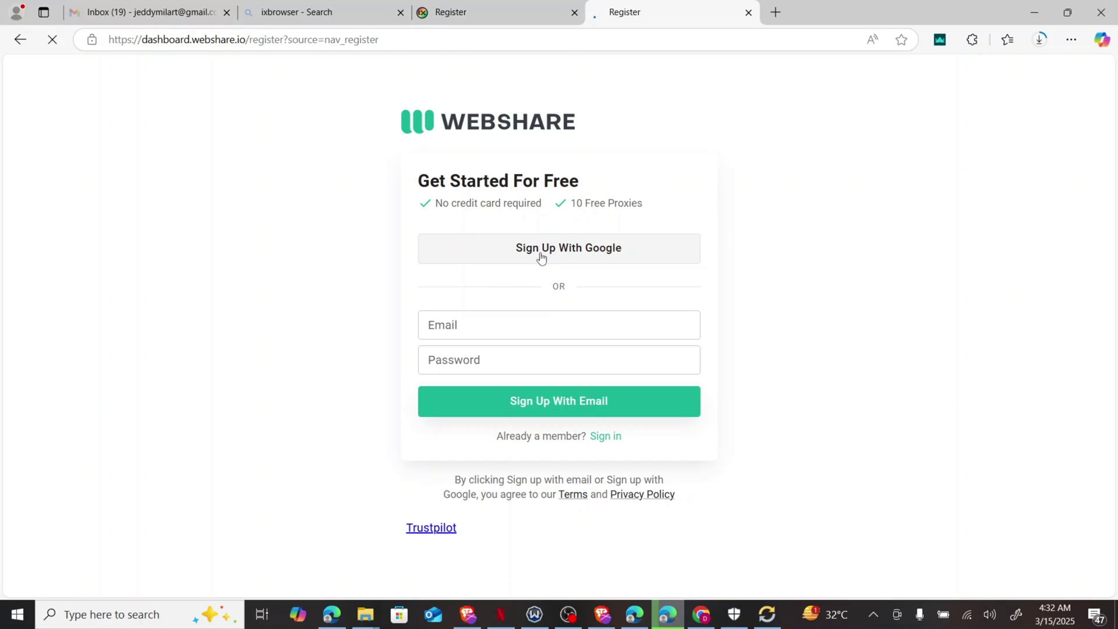
Step: Copy the account's e-mail address from Gmail and enter it as the email in the ixBrowser registration form
click(515, 14)
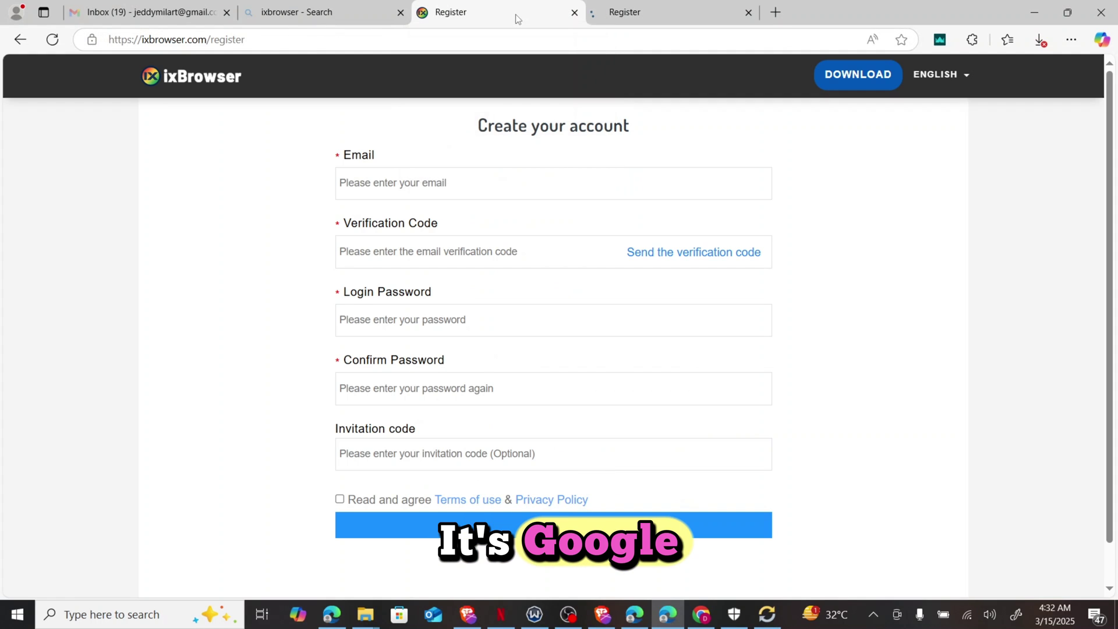
click(465, 192)
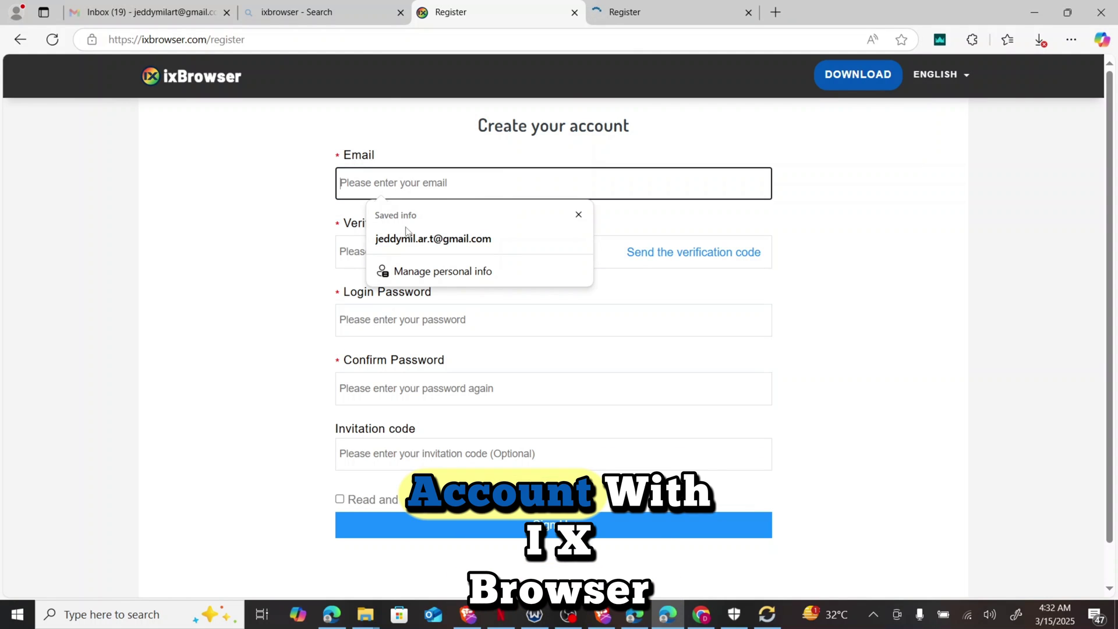
click(146, 13)
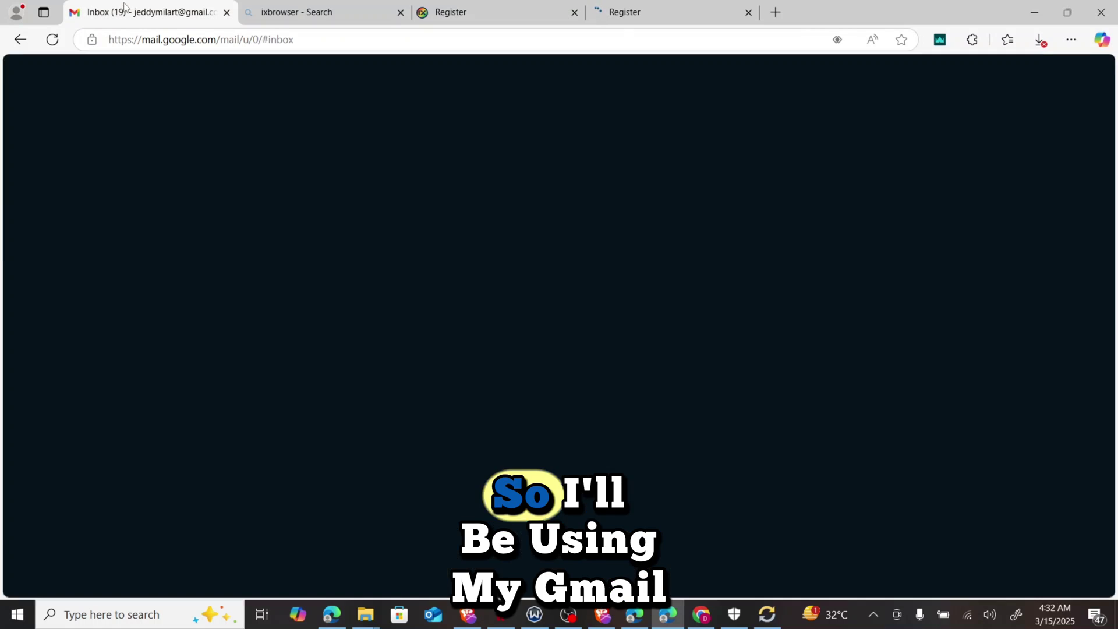
click(1090, 77)
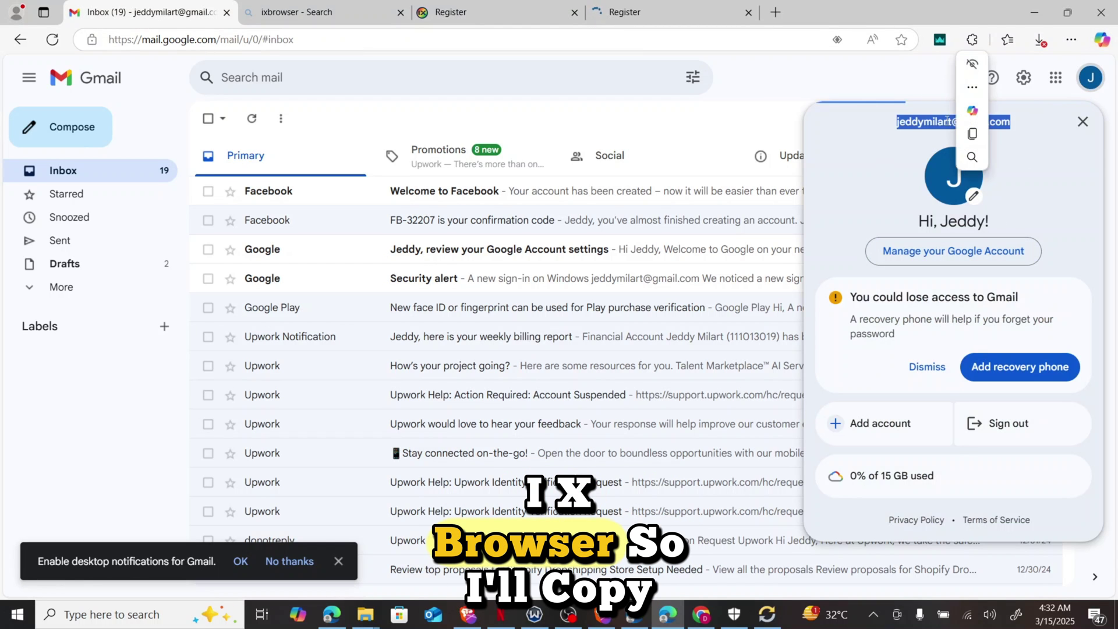
key(ctrl+c)
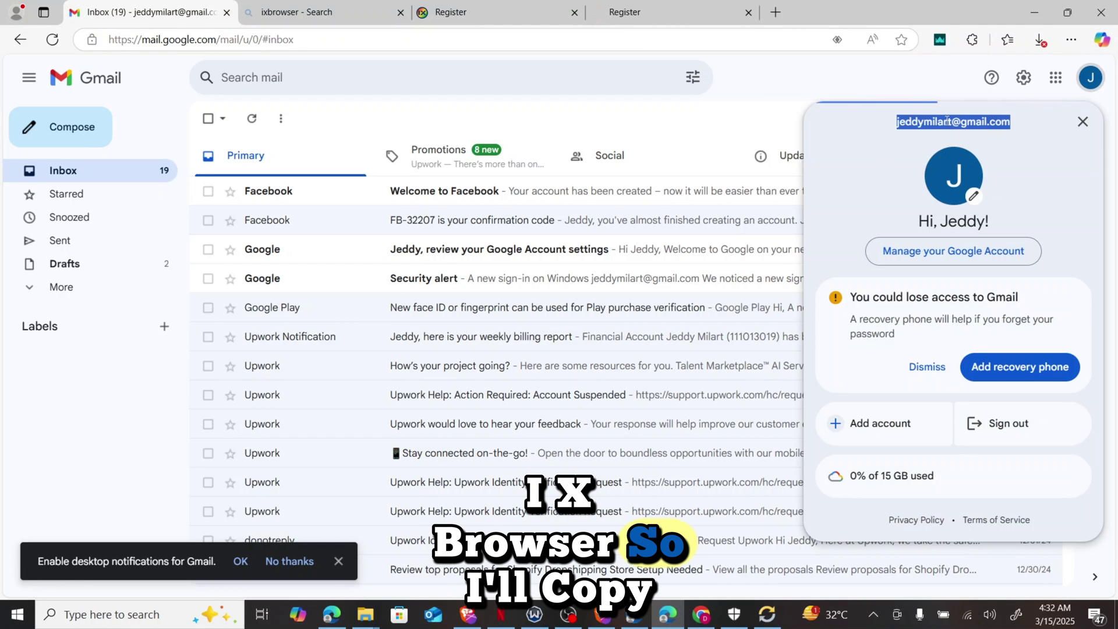
click(460, 10)
click(438, 185)
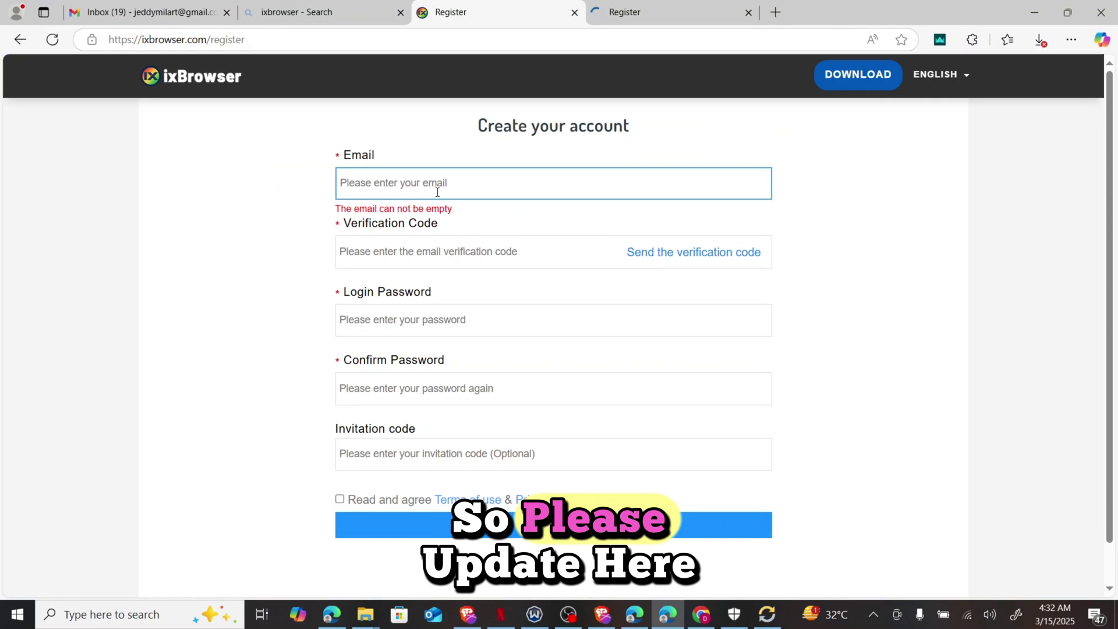
click(414, 238)
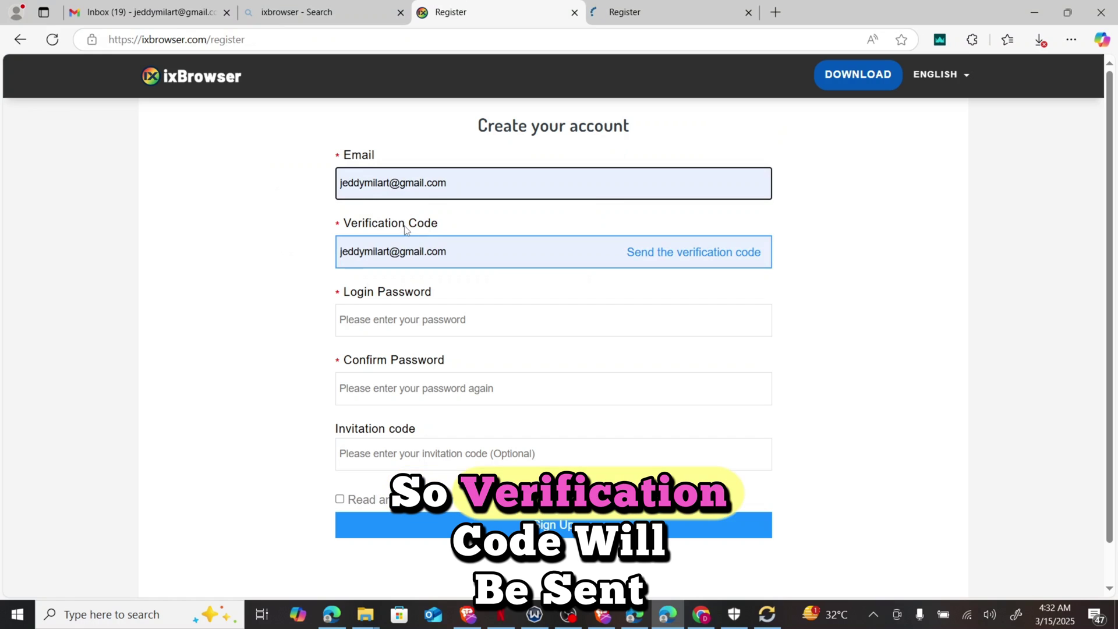
Step: Clear the verification code field in the ixBrowser registration form and request a code by e-mail
click(427, 257)
key(ctrl+a)
key(BackSpace)
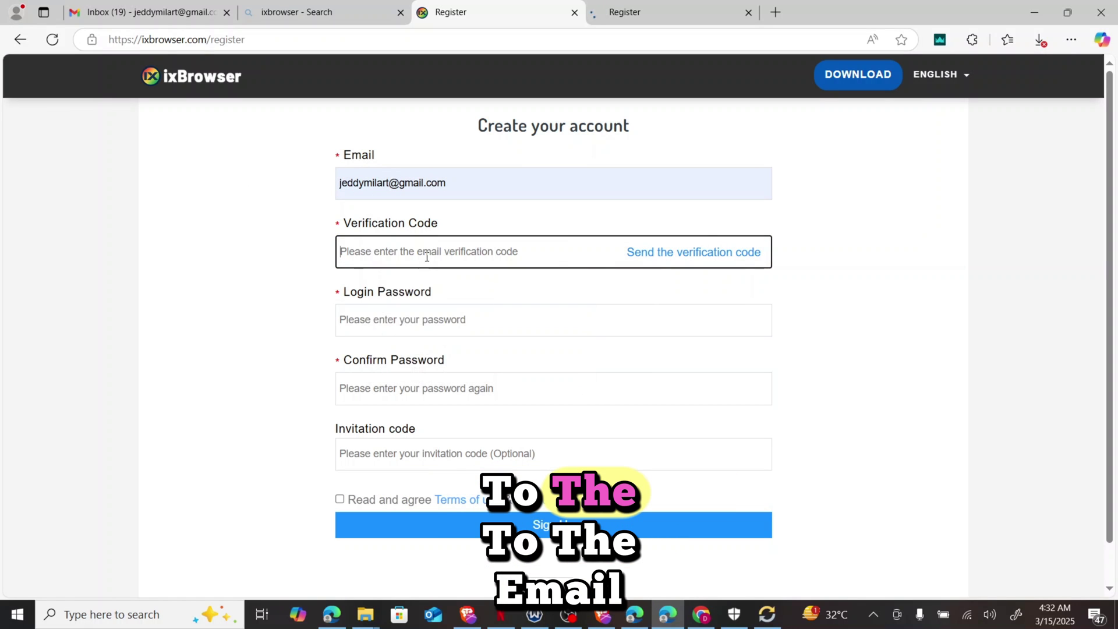
click(723, 252)
click(507, 245)
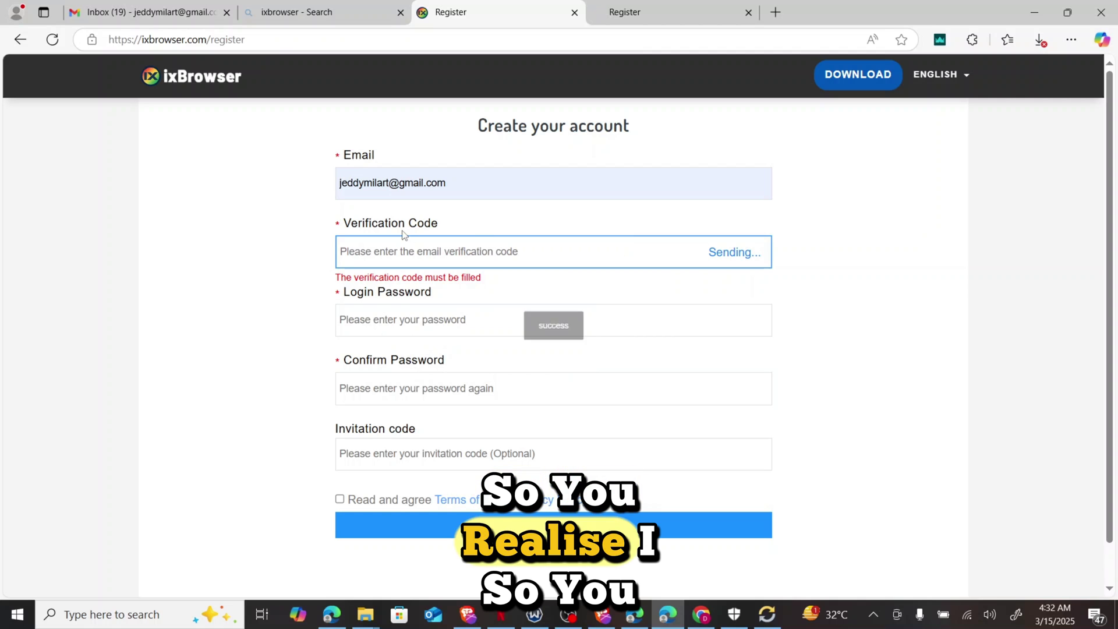
Step: Copy the verification code from the ixBrowser Team e-mail in Gmail and enter it in the ixBrowser registration form
click(341, 169)
click(151, 12)
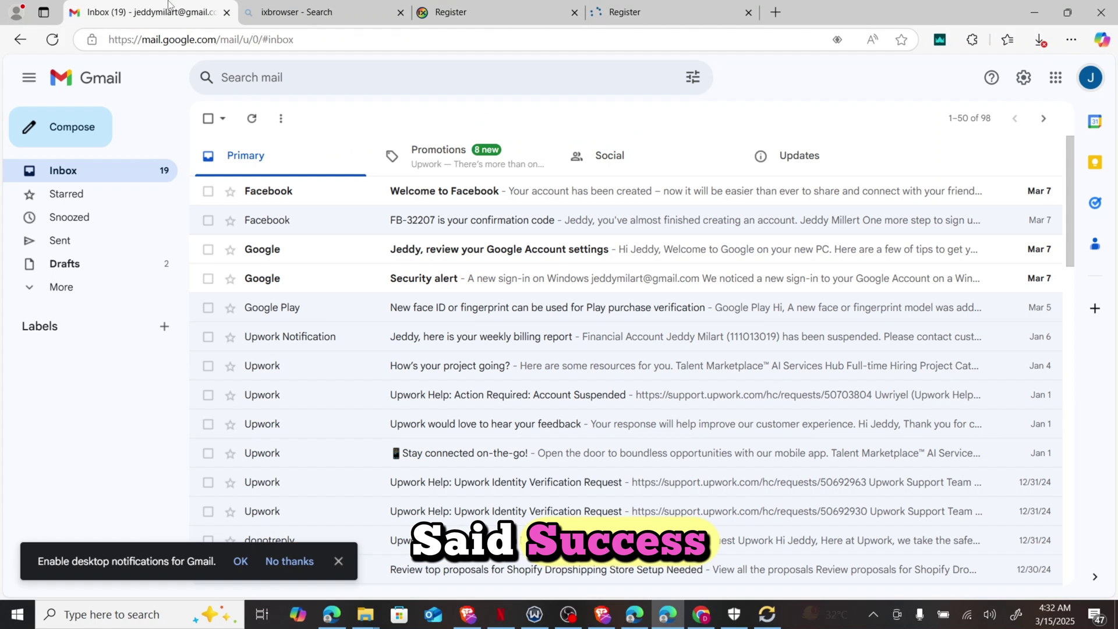
click(262, 123)
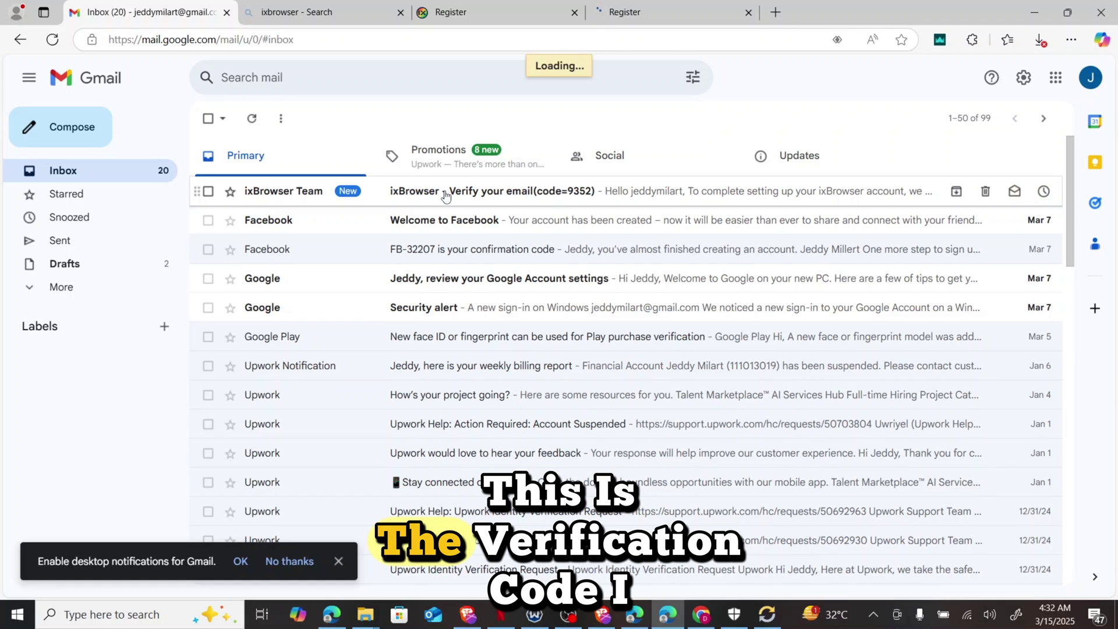
click(446, 196)
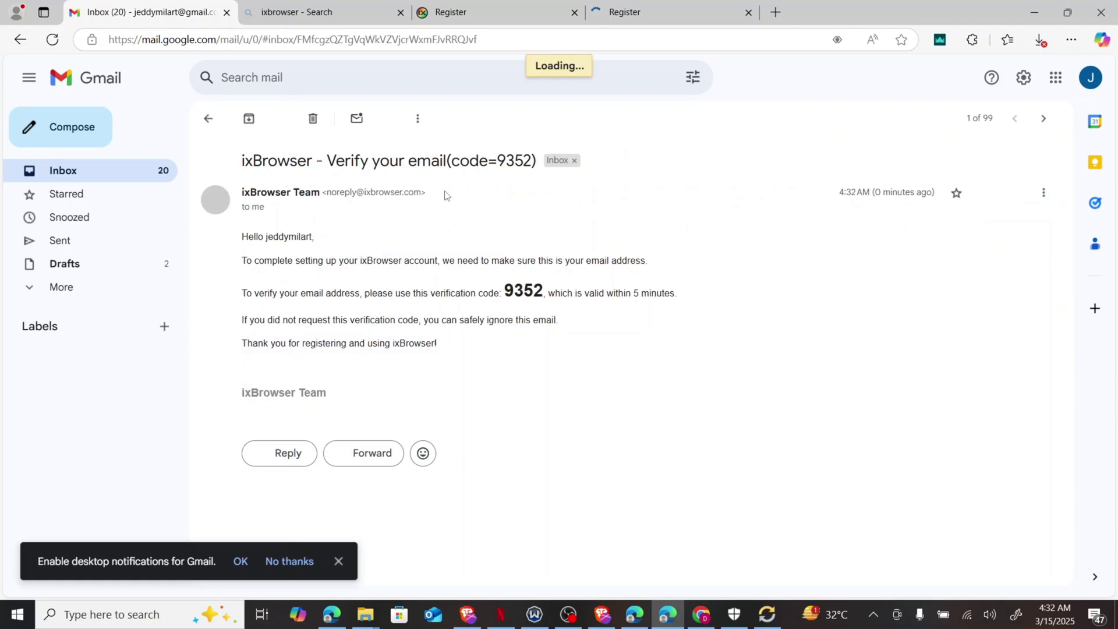
double_click(519, 290)
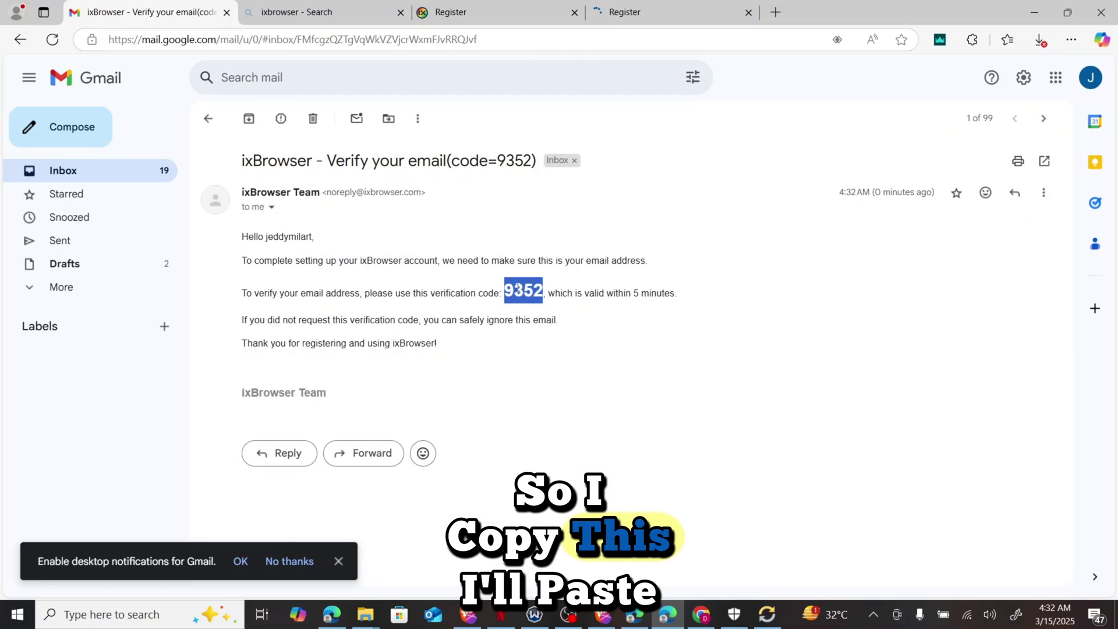
click(431, 5)
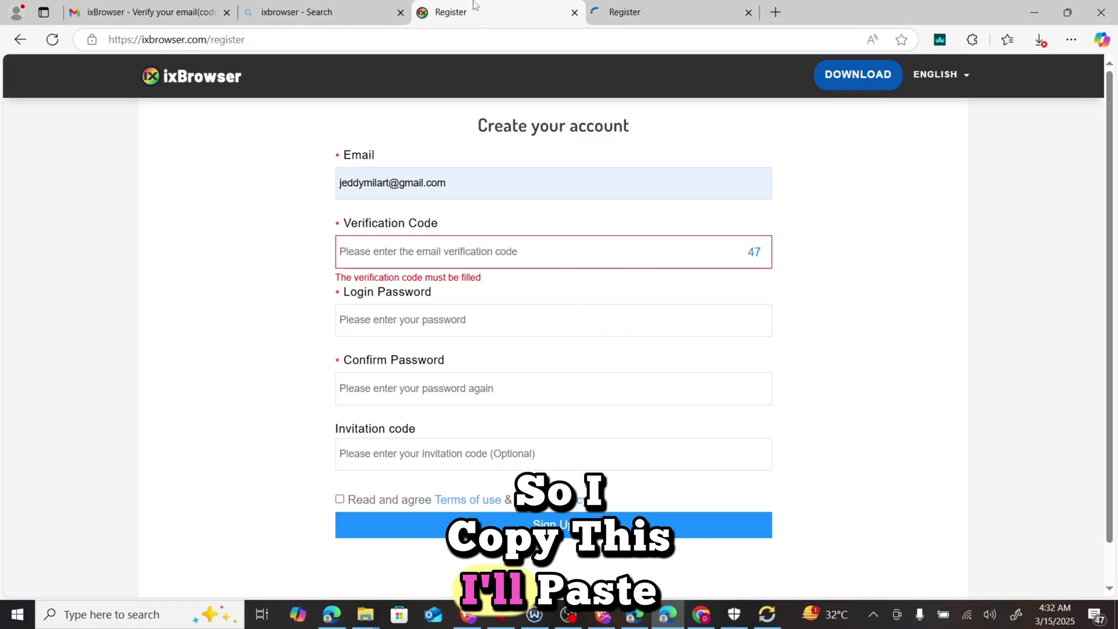
click(424, 249)
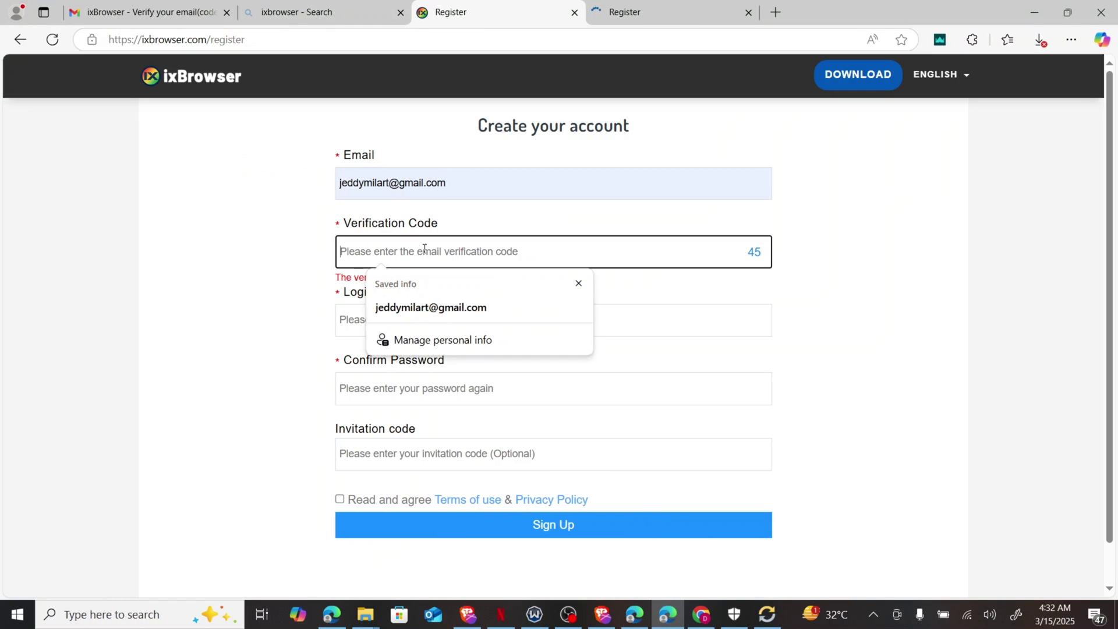
key(ctrl+v)
Step: Try to enter the account password in the login and confirm password fields of the ixBrowser registration form
click(391, 321)
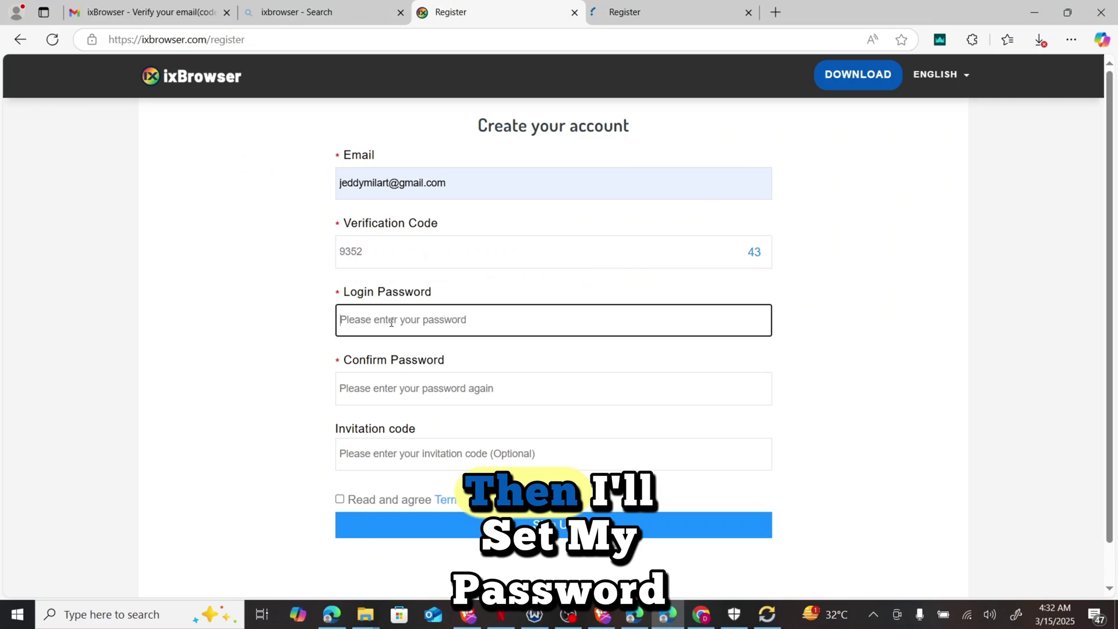
text(aa)
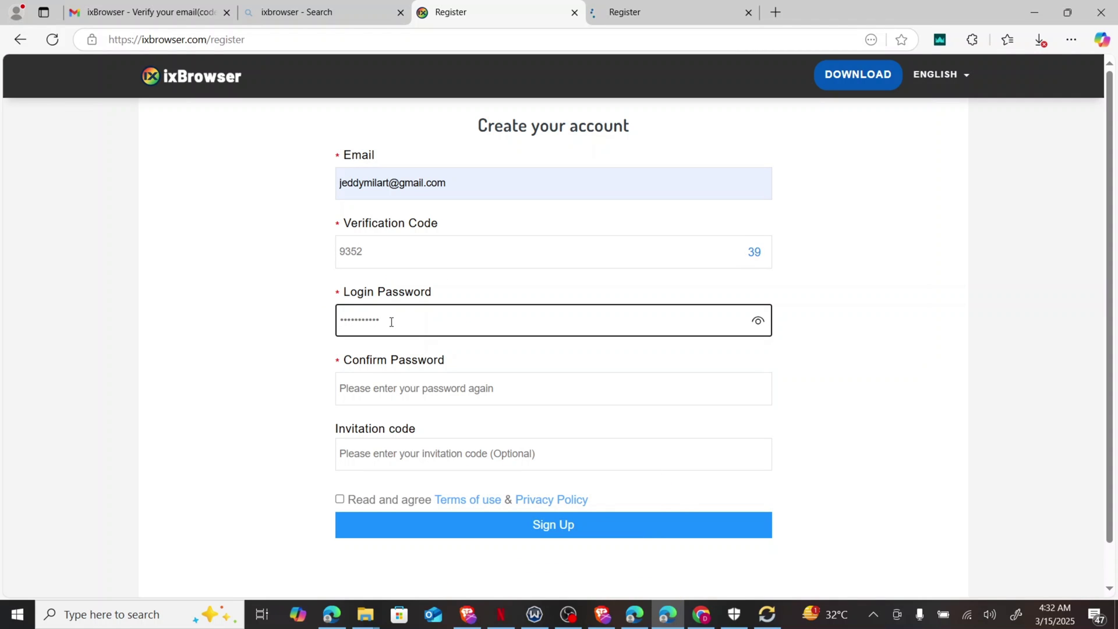
click(399, 376)
text(aa)
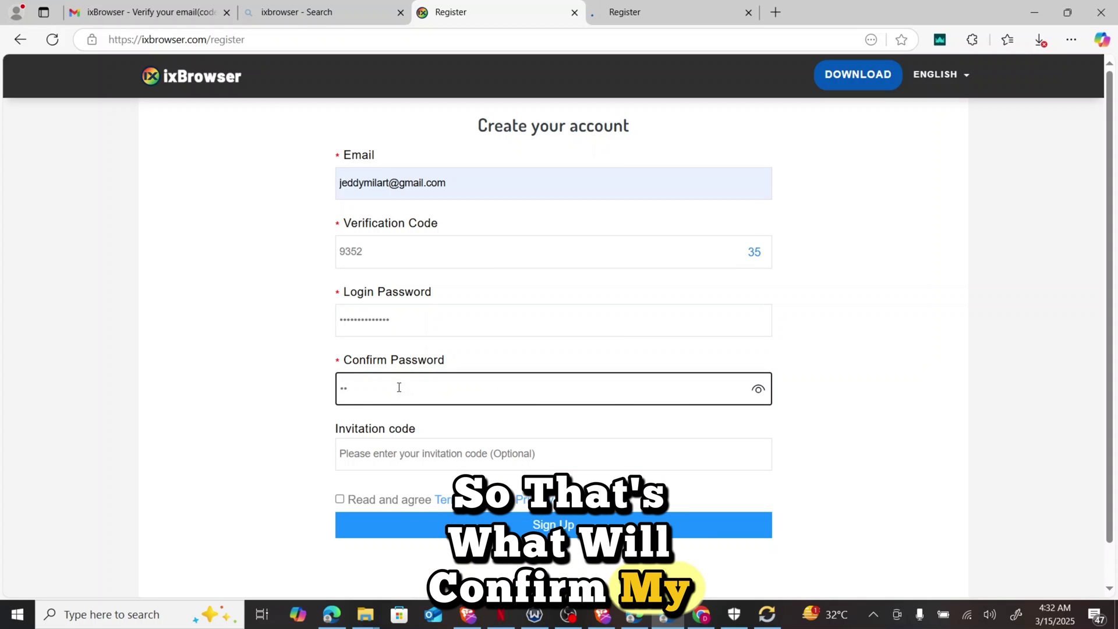
text(aaaaa)
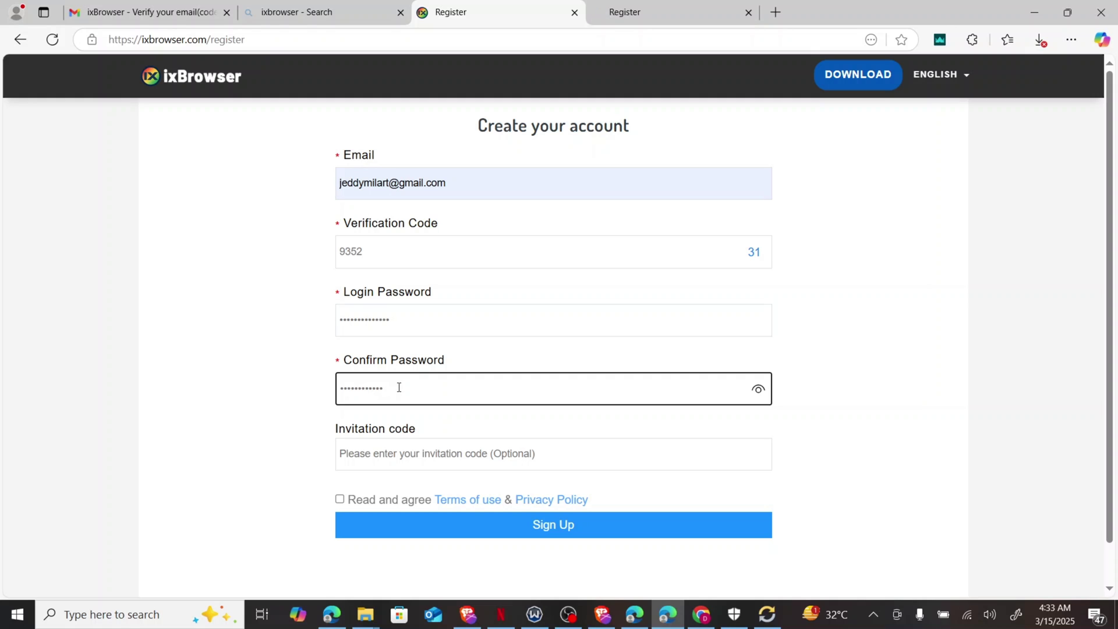
scroll(399, 387, down, 1)
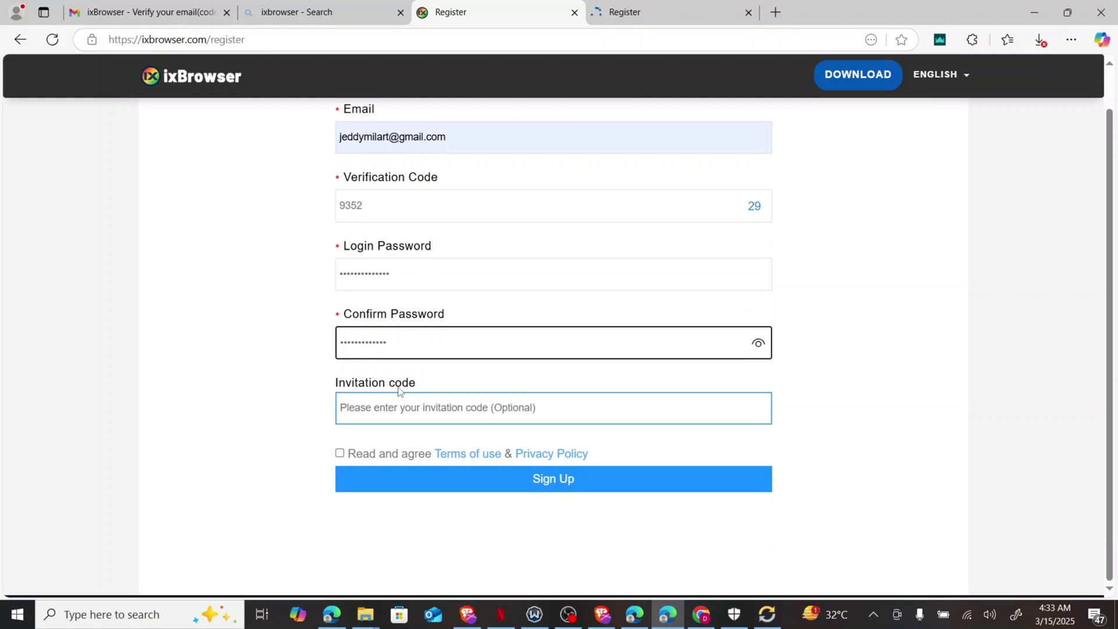
click(407, 414)
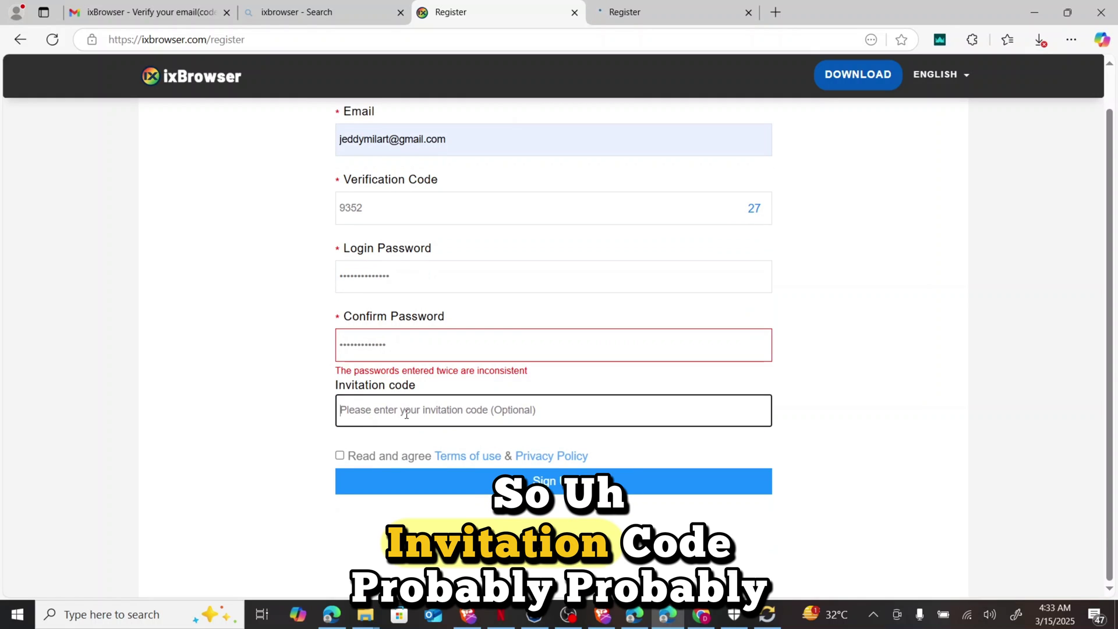
Step: Clear the password confirmation and re-enter the account password in both password fields
key(BackSpace)
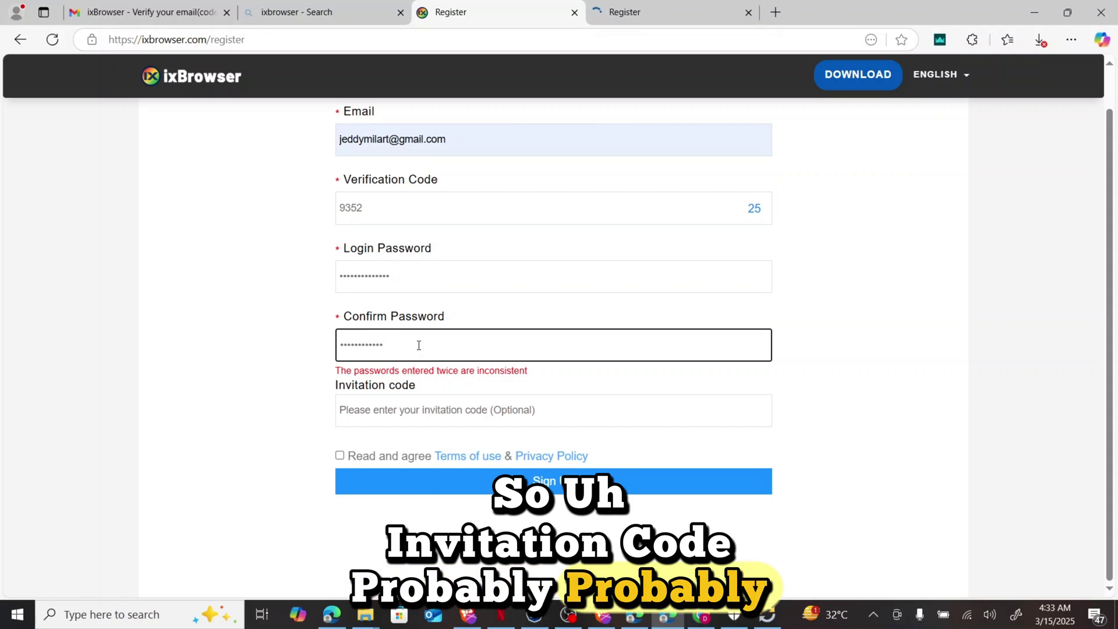
click(414, 415)
click(409, 342)
key(BackSpace)
key(BackSpace)
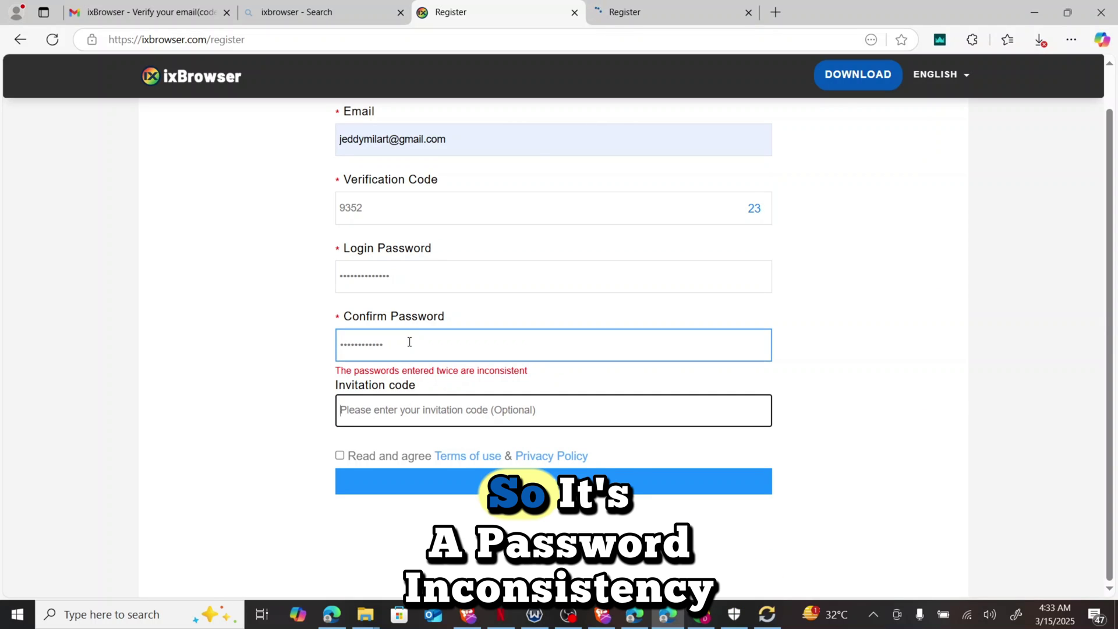
key(BackSpace)
key(BackSpace)
key(BackSpace)
key(BackSpace)
key(BackSpace)
key(BackSpace)
key(BackSpace)
key(BackSpace)
key(BackSpace)
key(BackSpace)
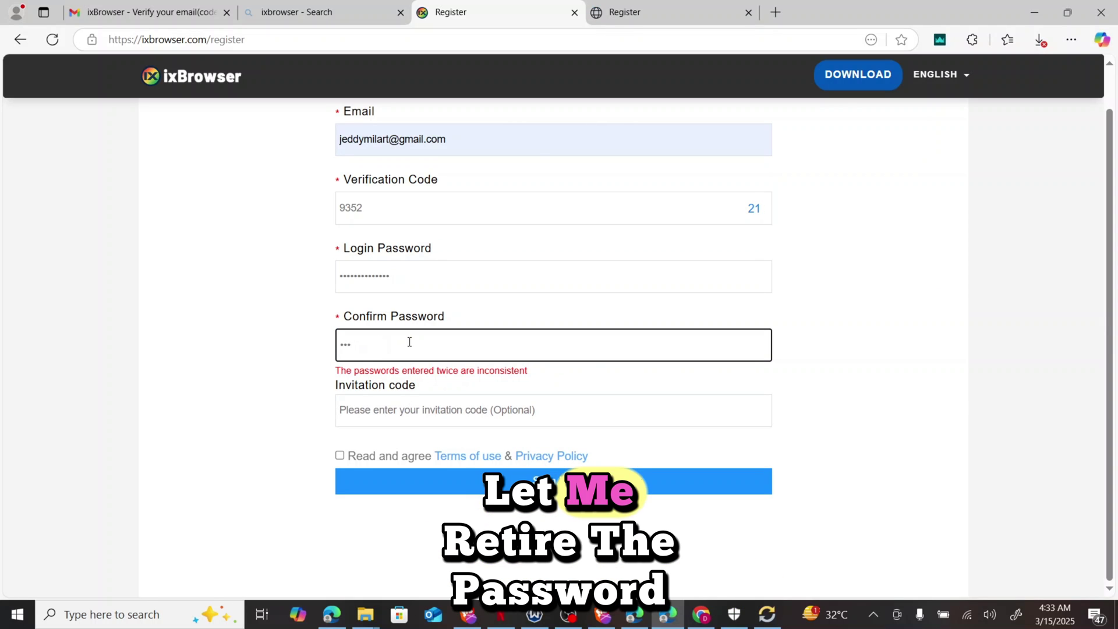
double_click(387, 272)
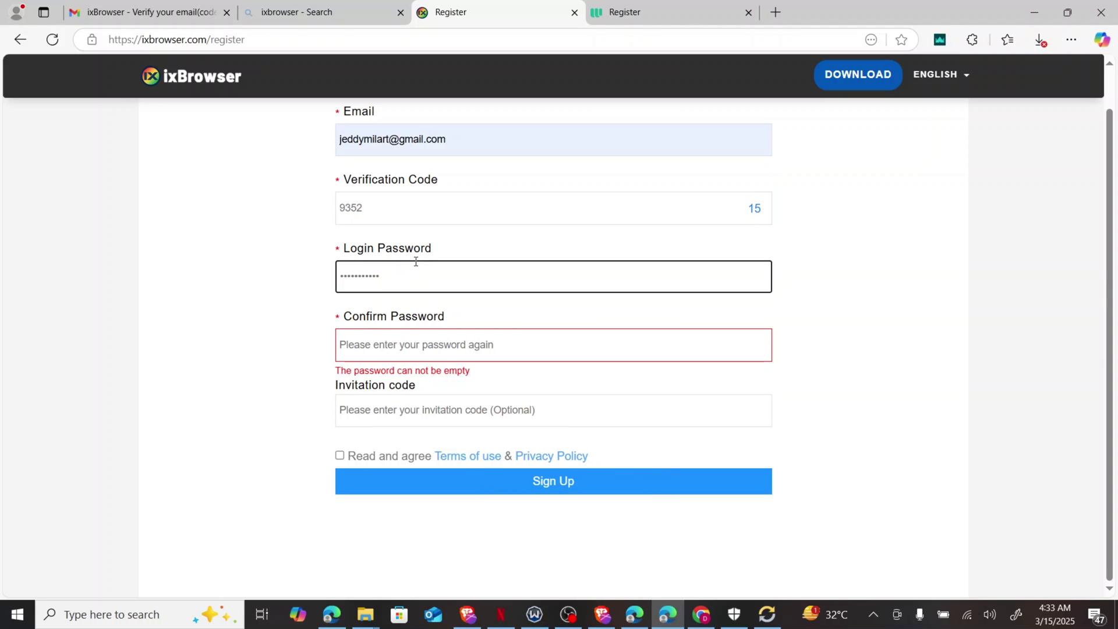
click(410, 339)
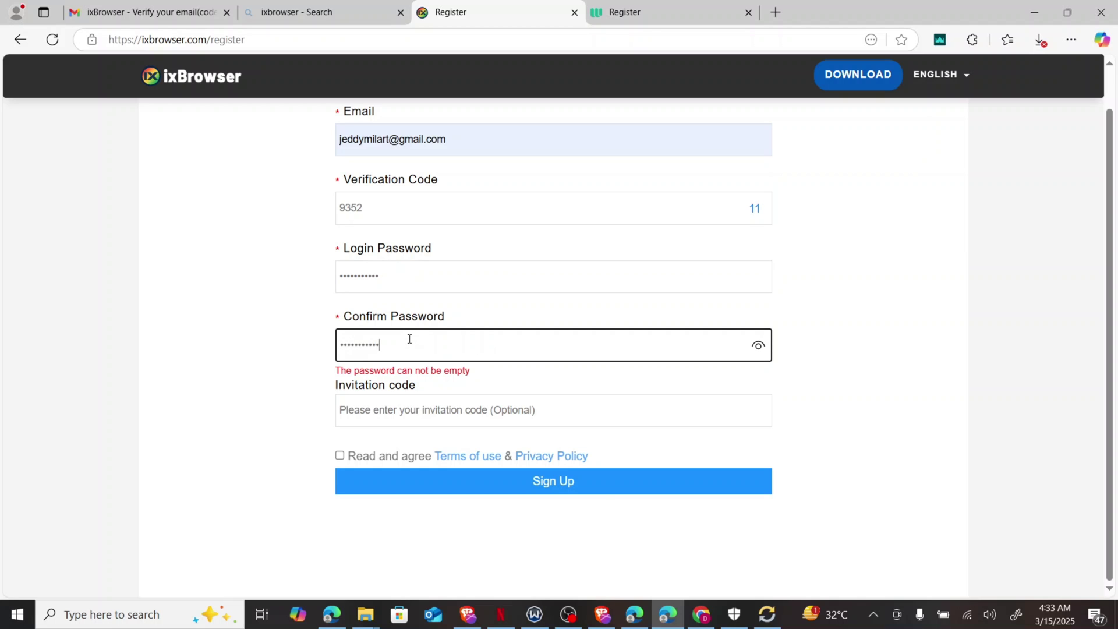
click(300, 362)
Step: Agree to the terms of use and privacy policy, leave the invitation code empty, and submit the ixBrowser registration
click(373, 409)
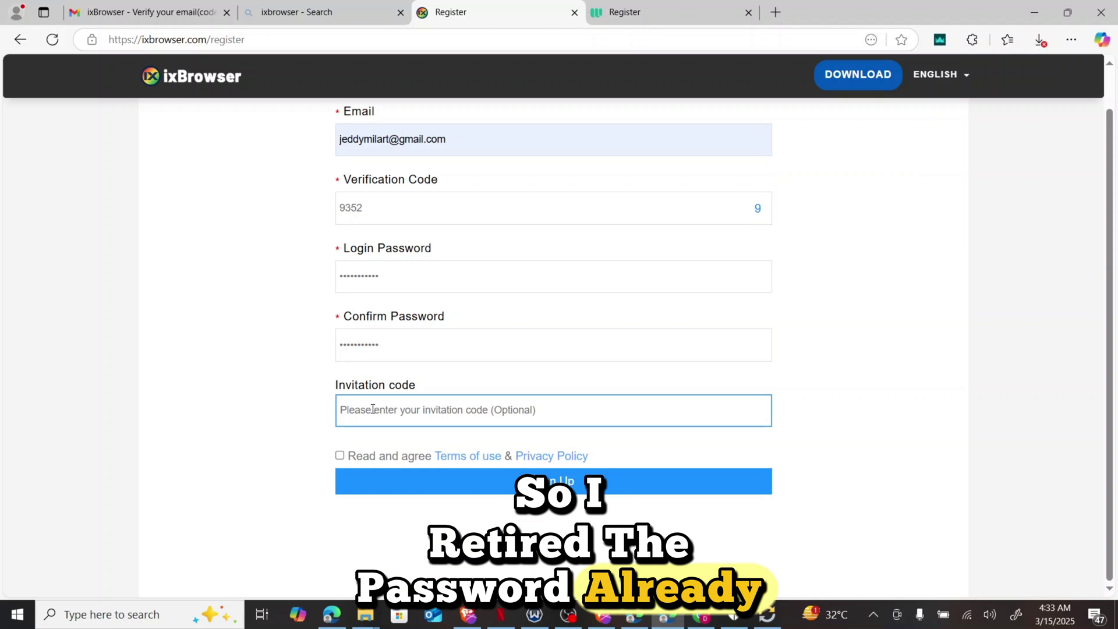
click(399, 492)
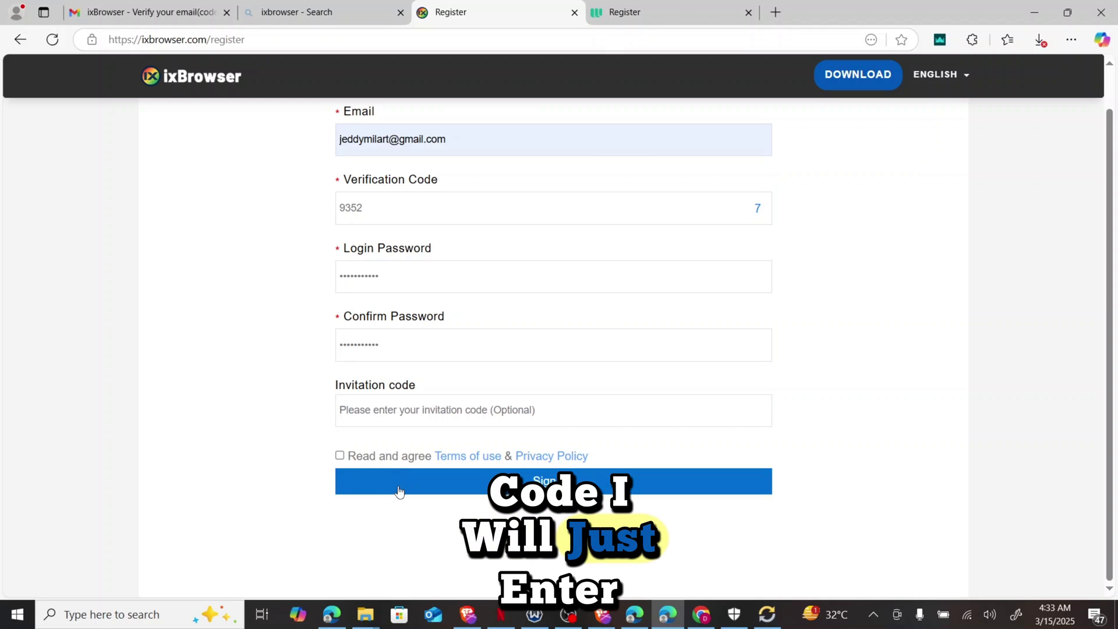
click(340, 456)
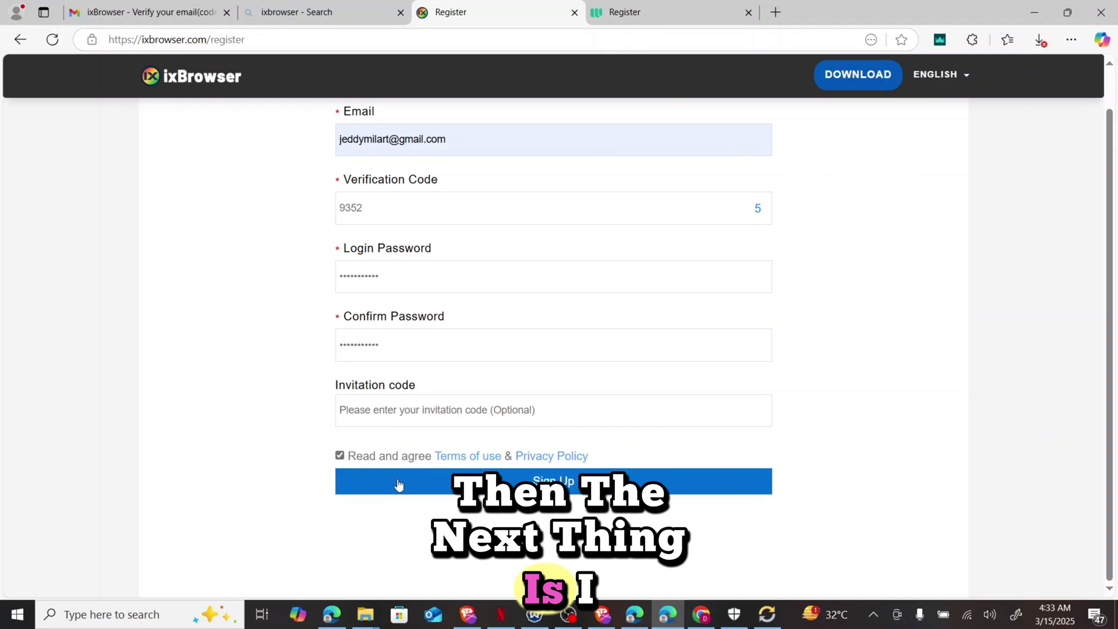
click(449, 419)
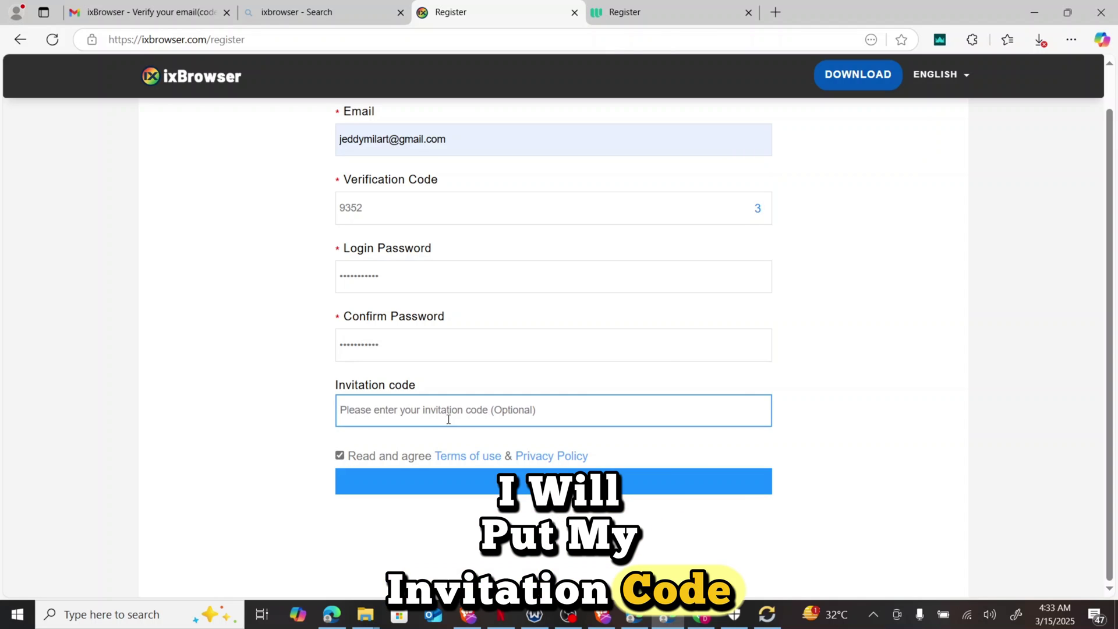
scroll(452, 420, up, 1)
scroll(454, 415, down, 1)
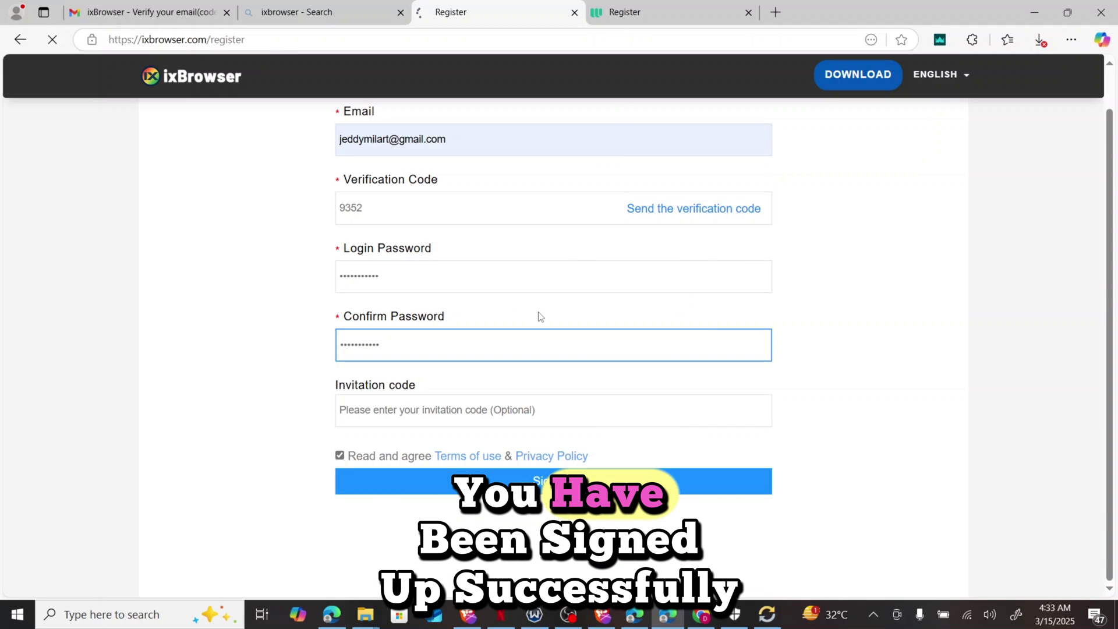
Step: Switch to the Webshare registration page and try to sign up with Google
click(693, 7)
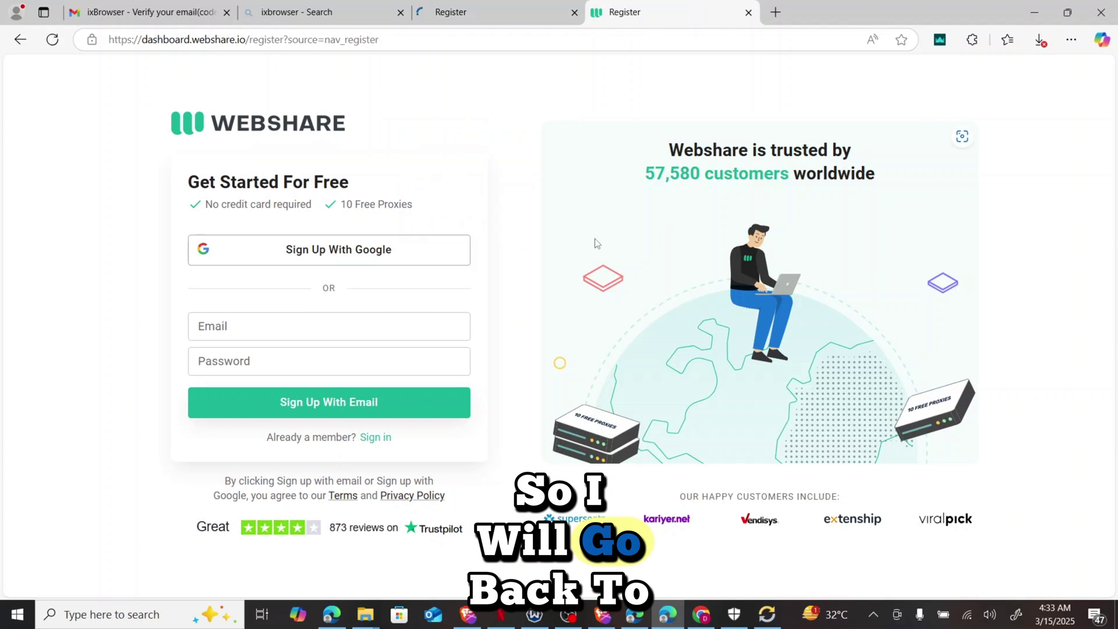
click(381, 251)
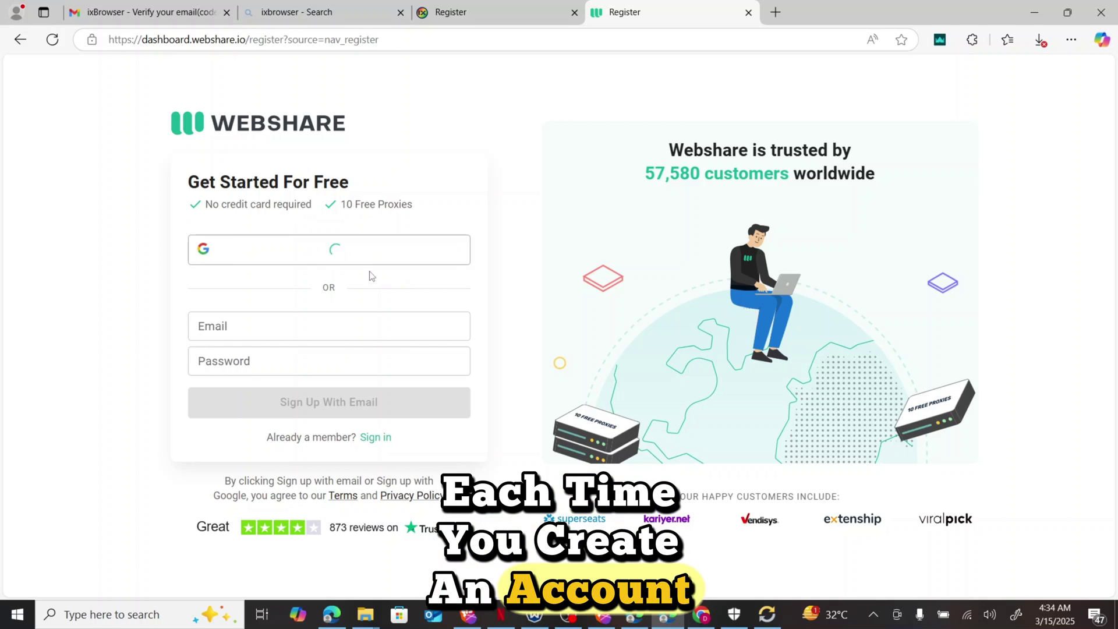
Step: Start the ixBrowser download again from the registration success page
click(481, 5)
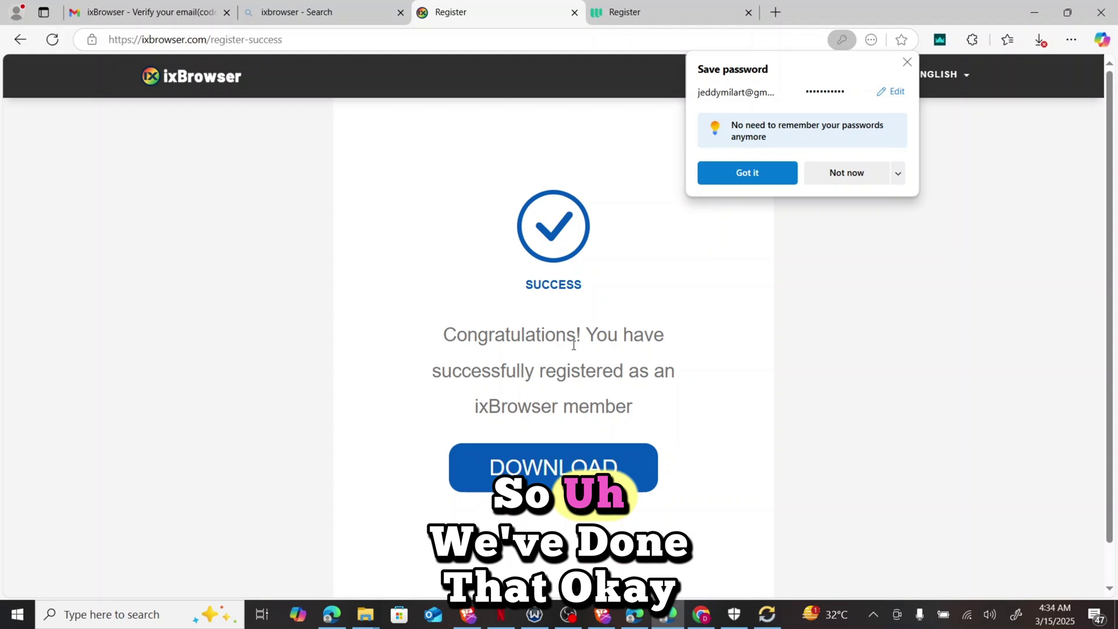
click(576, 464)
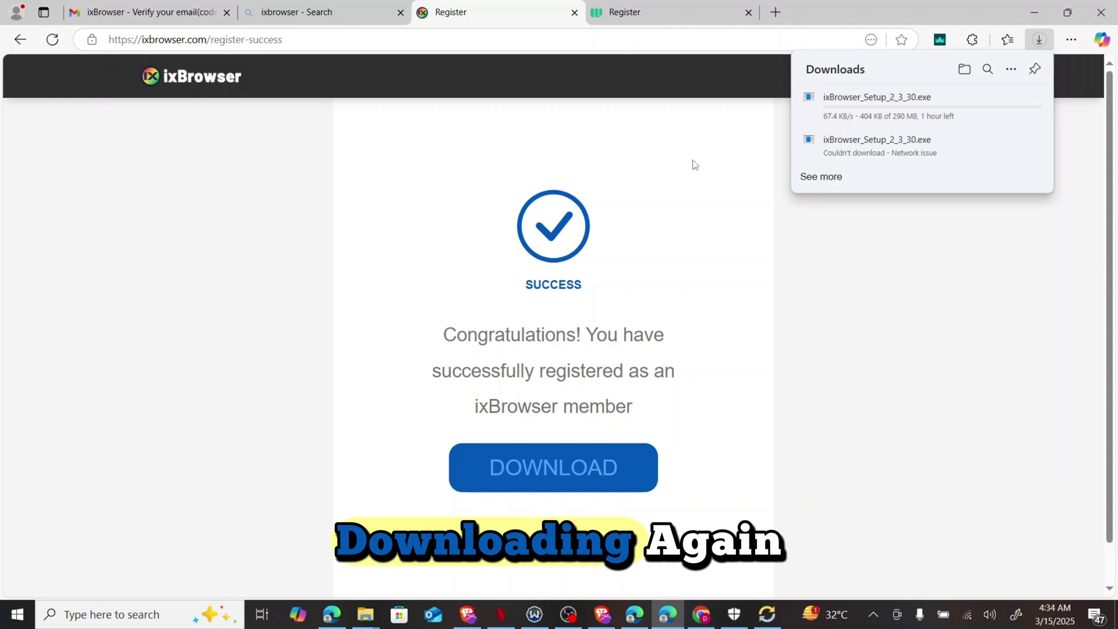
mouse_move(889, 148)
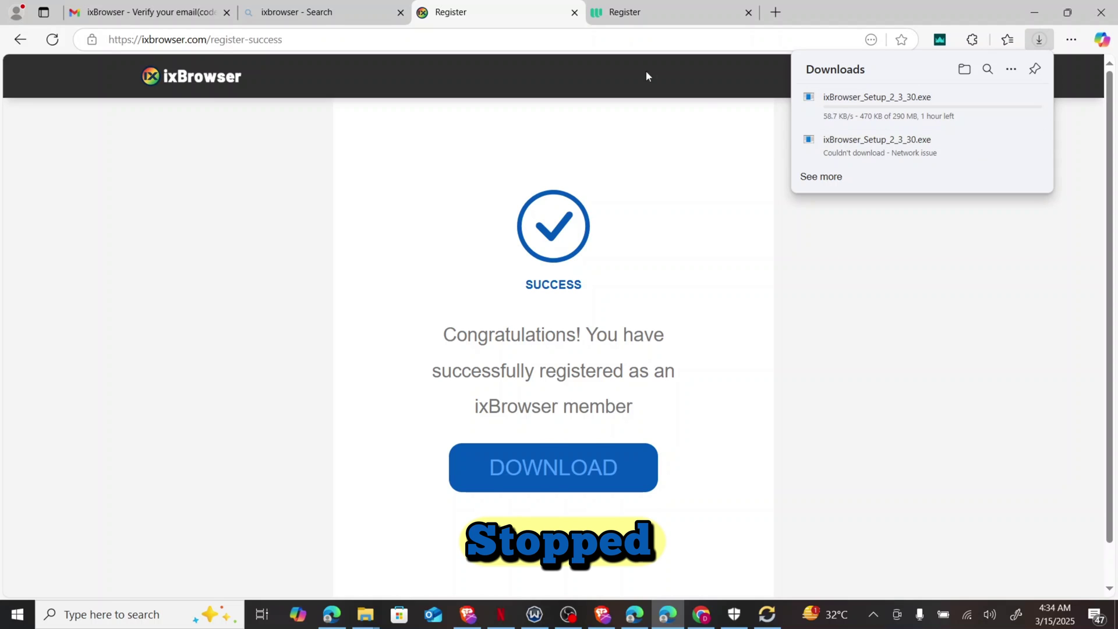
Step: Reload the Webshare registration page and sign up with Google
click(625, 11)
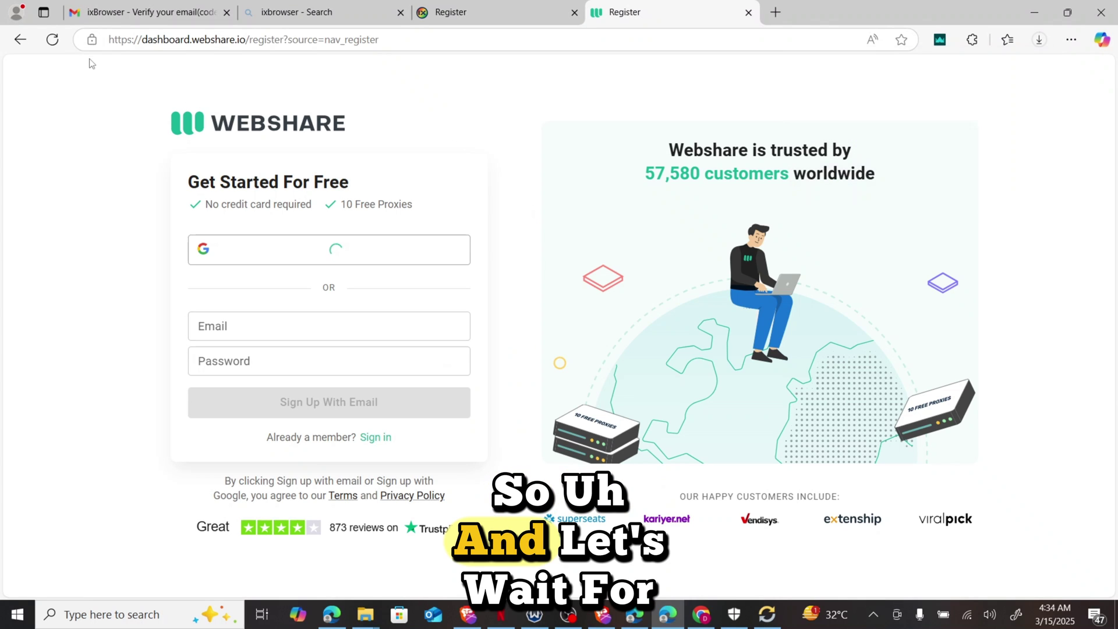
click(53, 40)
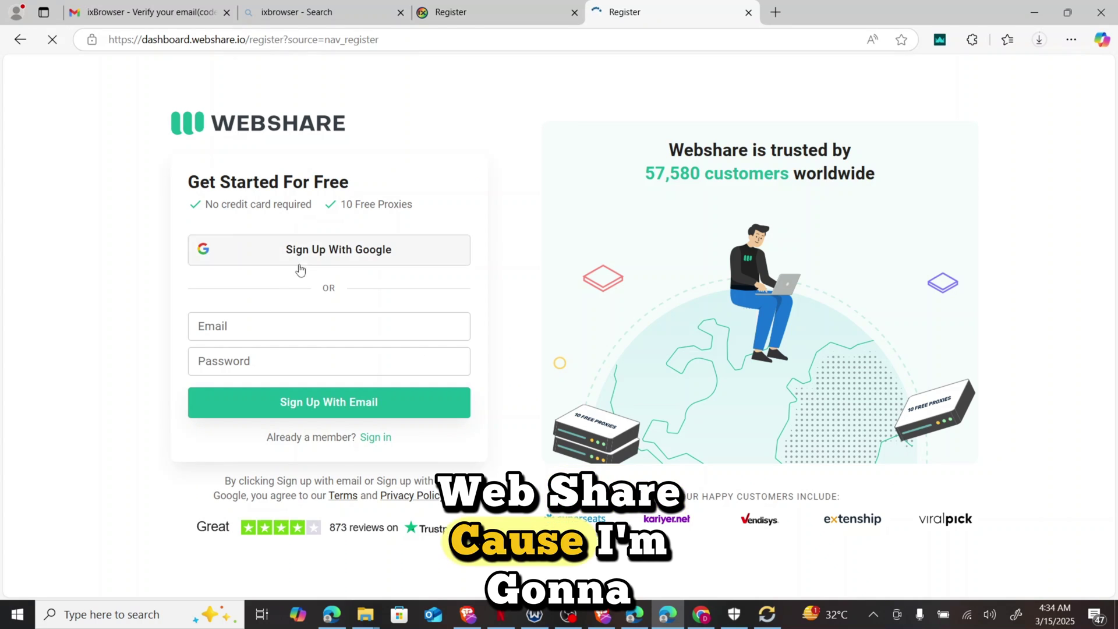
click(305, 263)
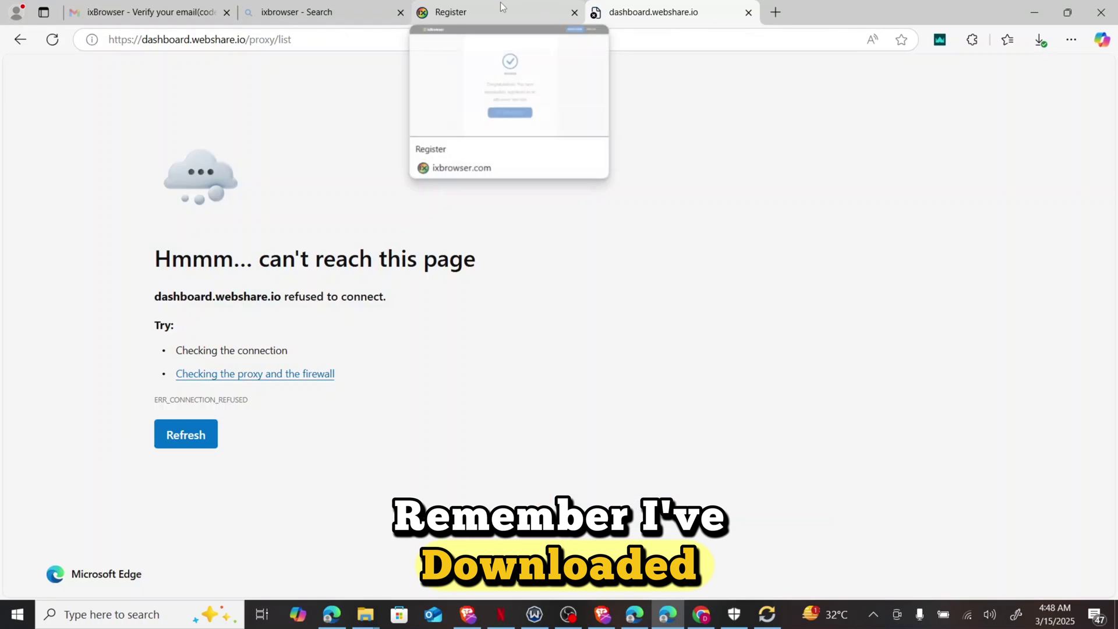
Step: Check the ixBrowser registration page and reload the Webshare proxy list page
click(500, 7)
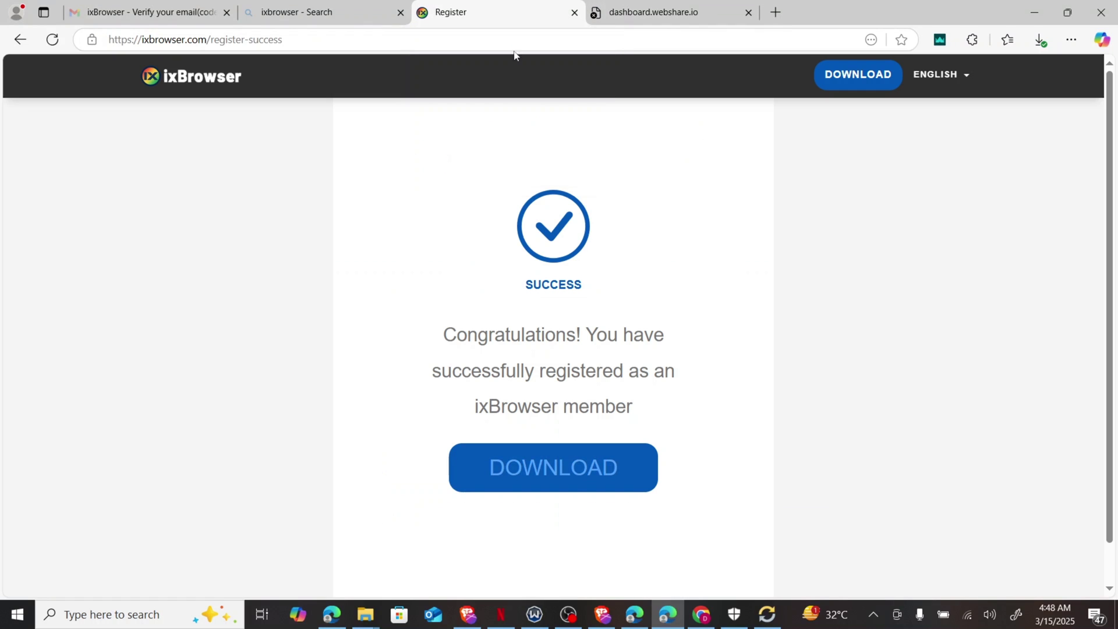
click(655, 9)
click(54, 40)
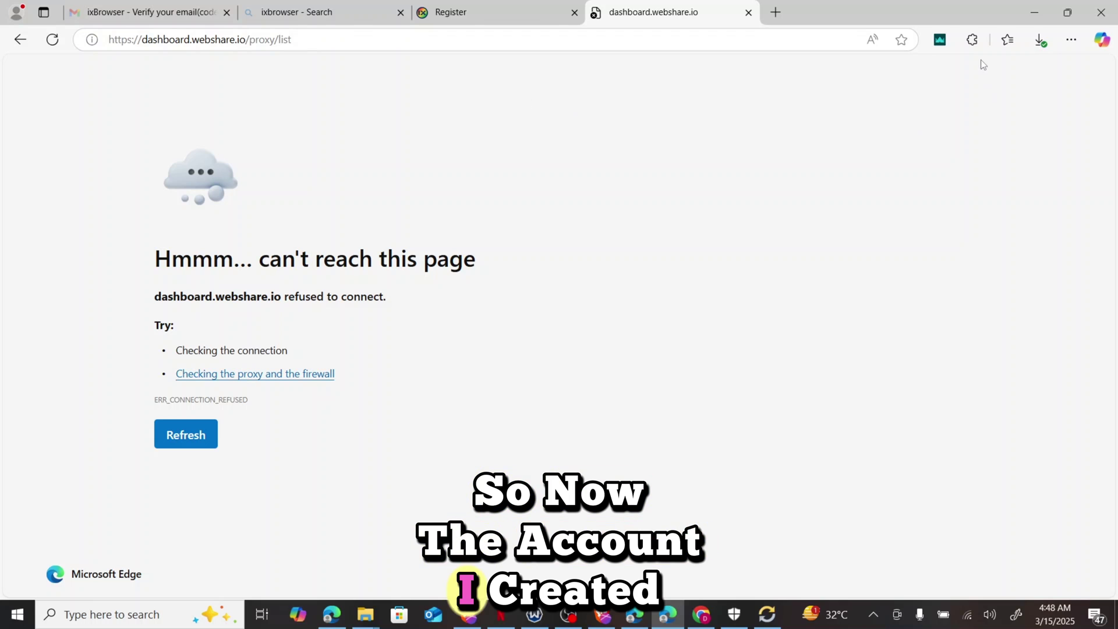
Step: Show the downloaded ixBrowser_Setup_2_3_30.exe in its folder from the browser's downloads
click(974, 41)
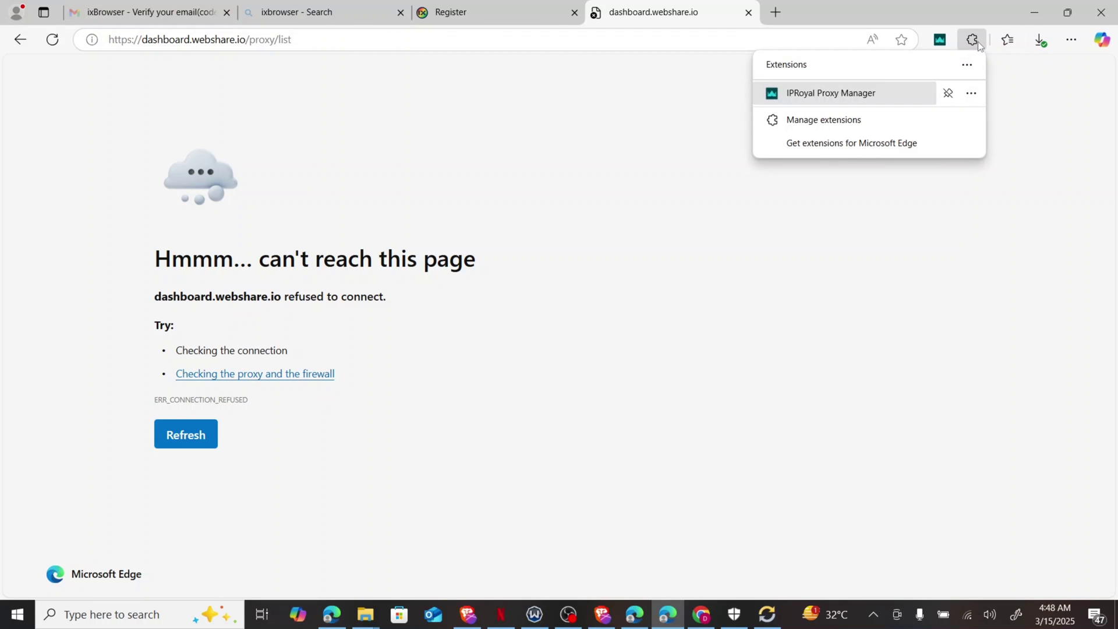
click(1040, 40)
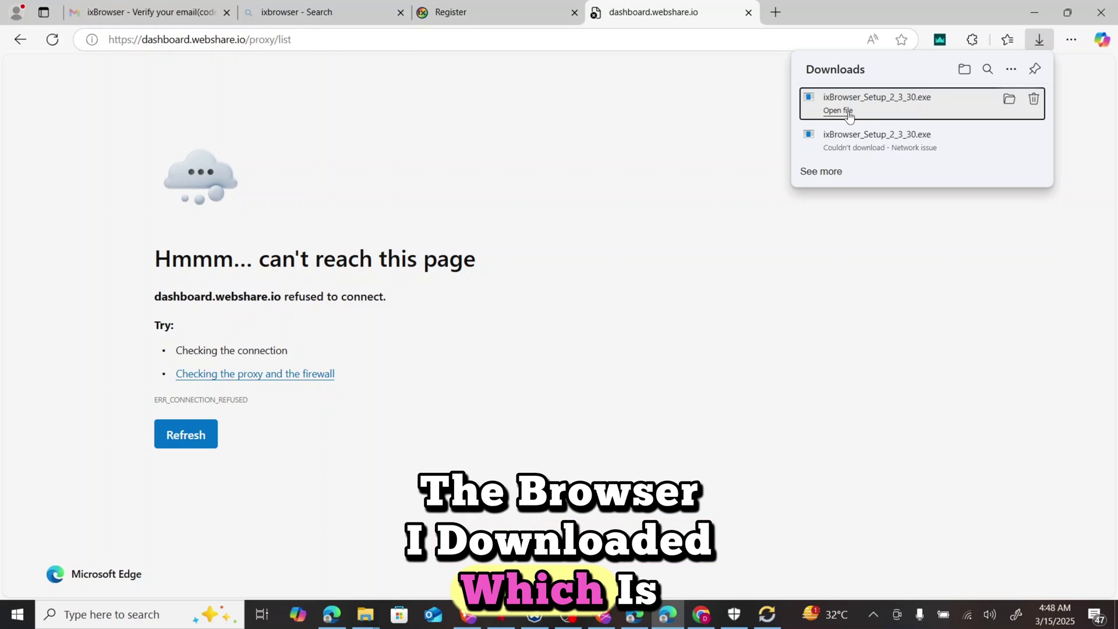
click(1008, 104)
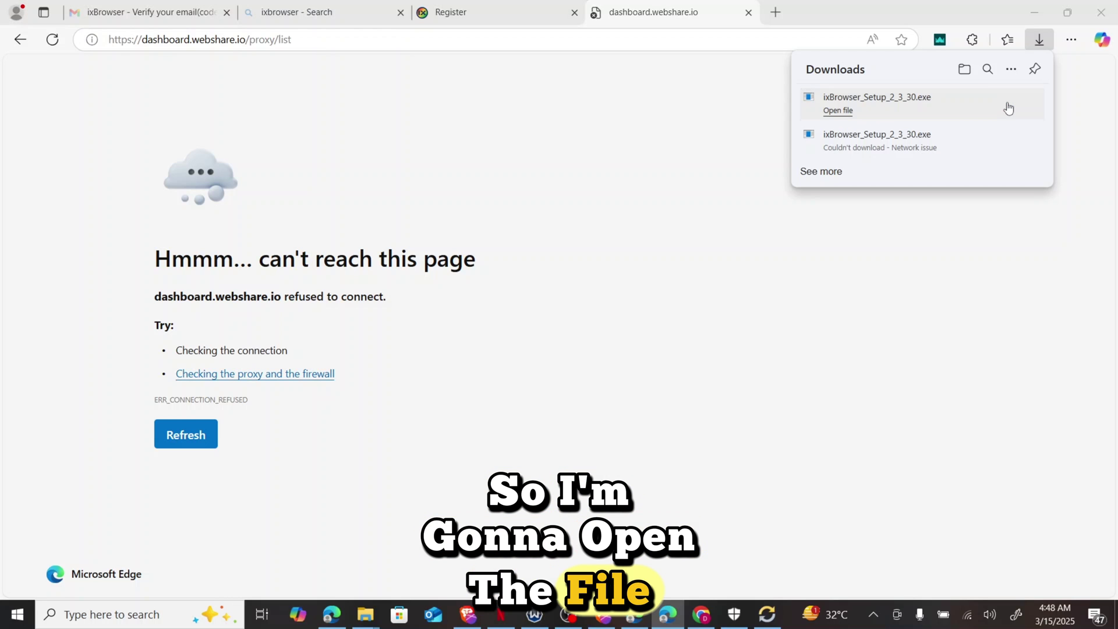
Step: Install ixBrowser into C:\Program Files (x86)\ixBrowser, reloading the Webshare page meanwhile, and launch it when setup finishes
double_click(147, 241)
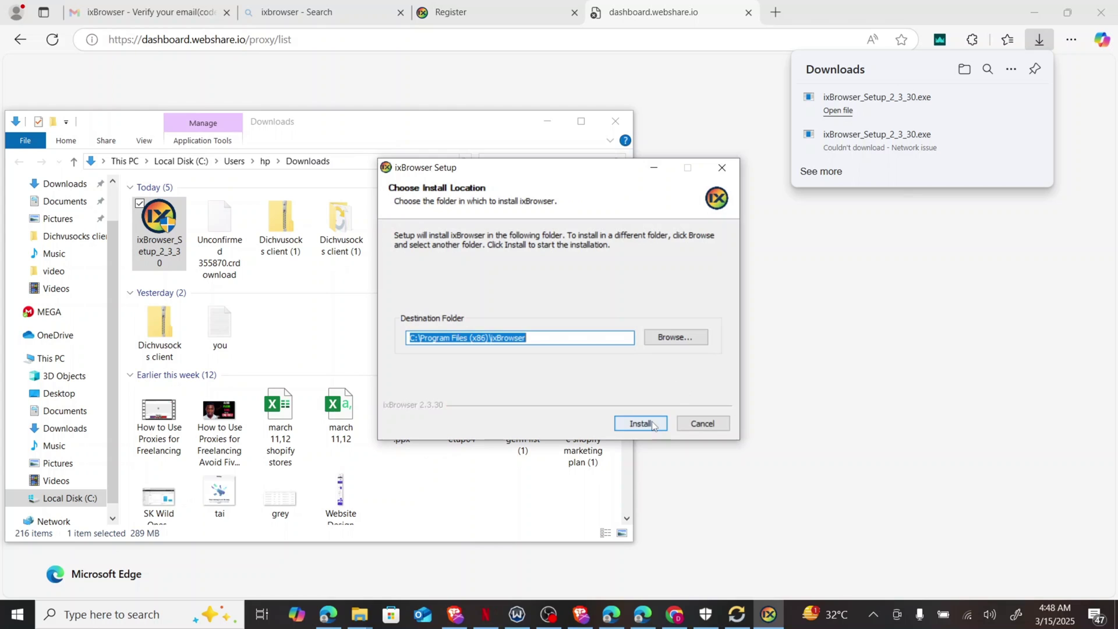
click(640, 423)
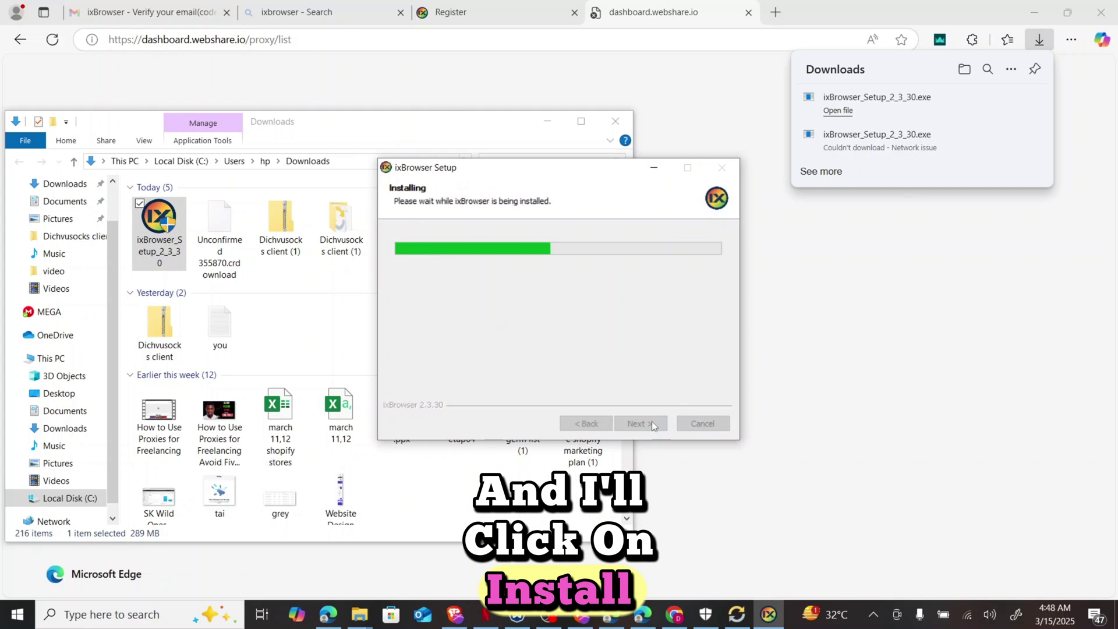
click(842, 368)
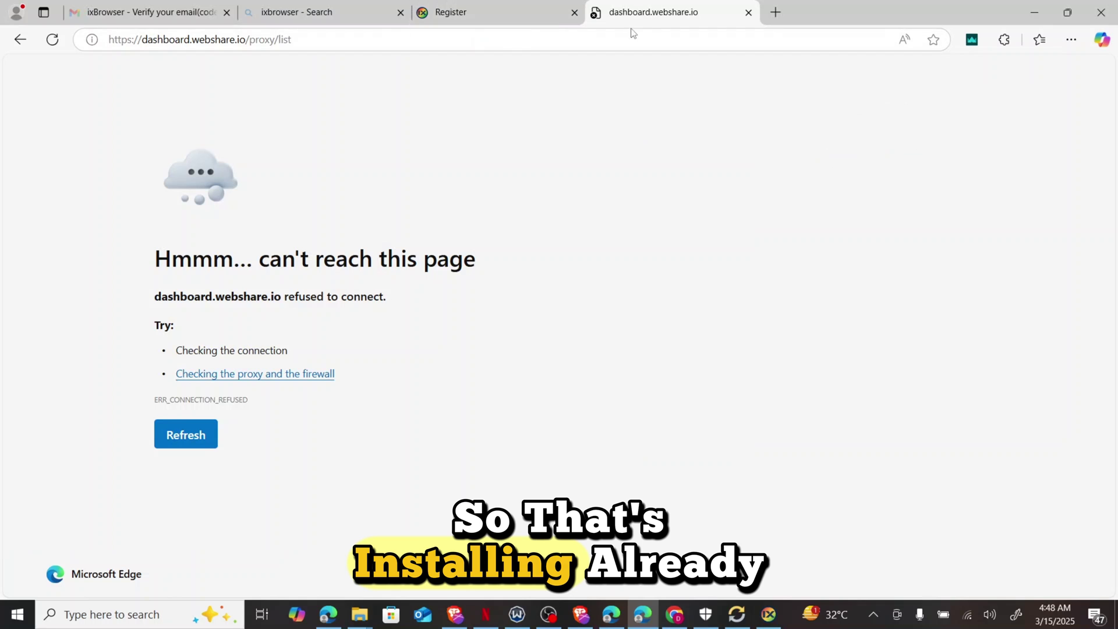
key(F5)
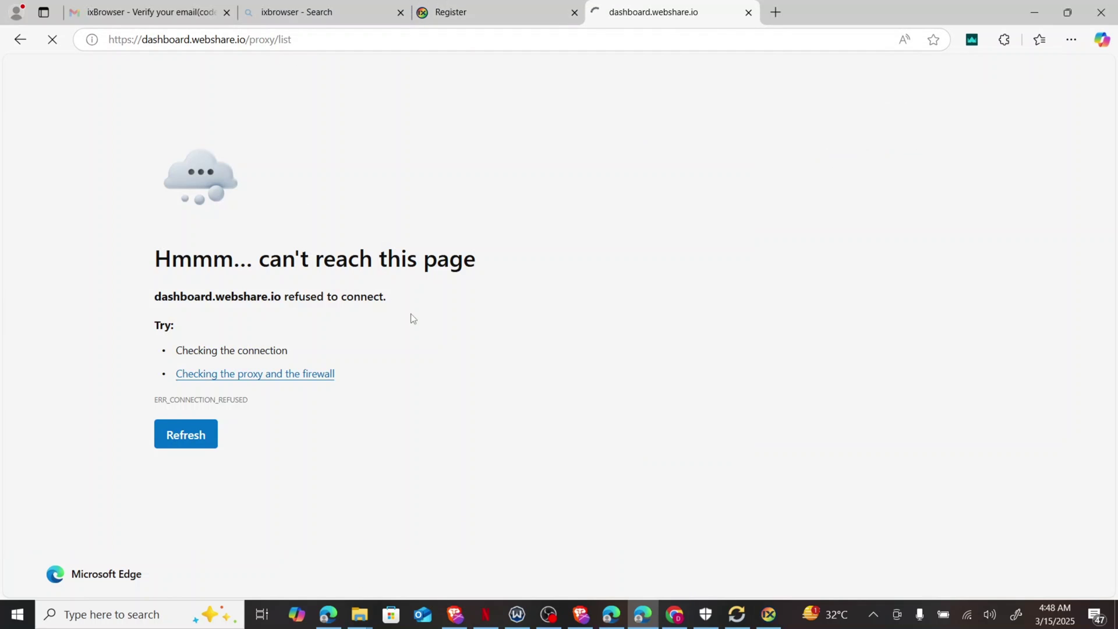
click(761, 611)
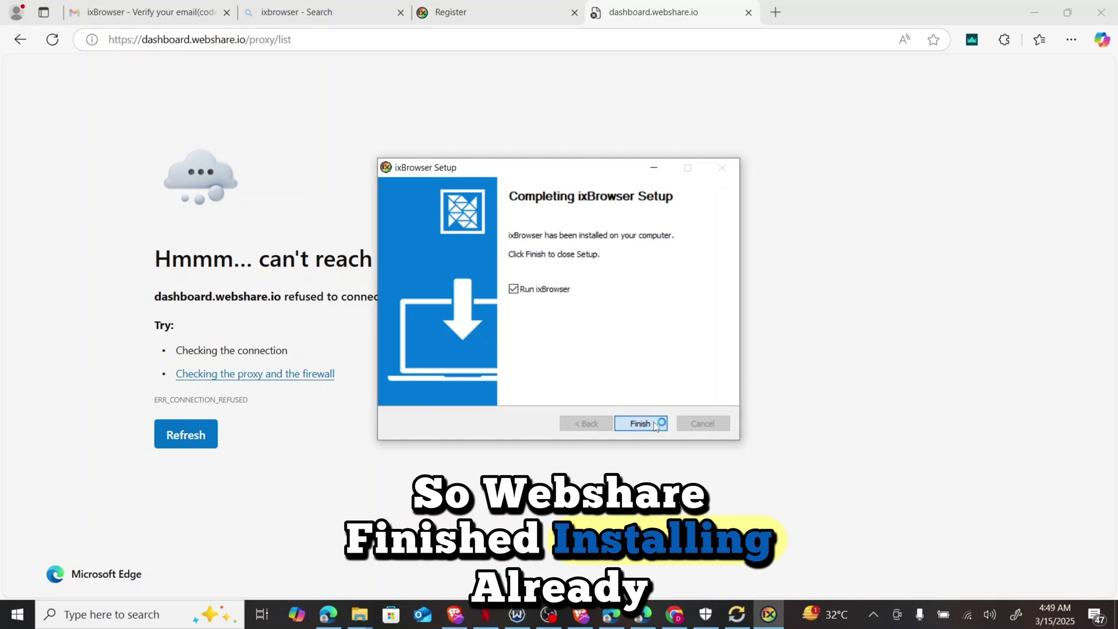
click(643, 423)
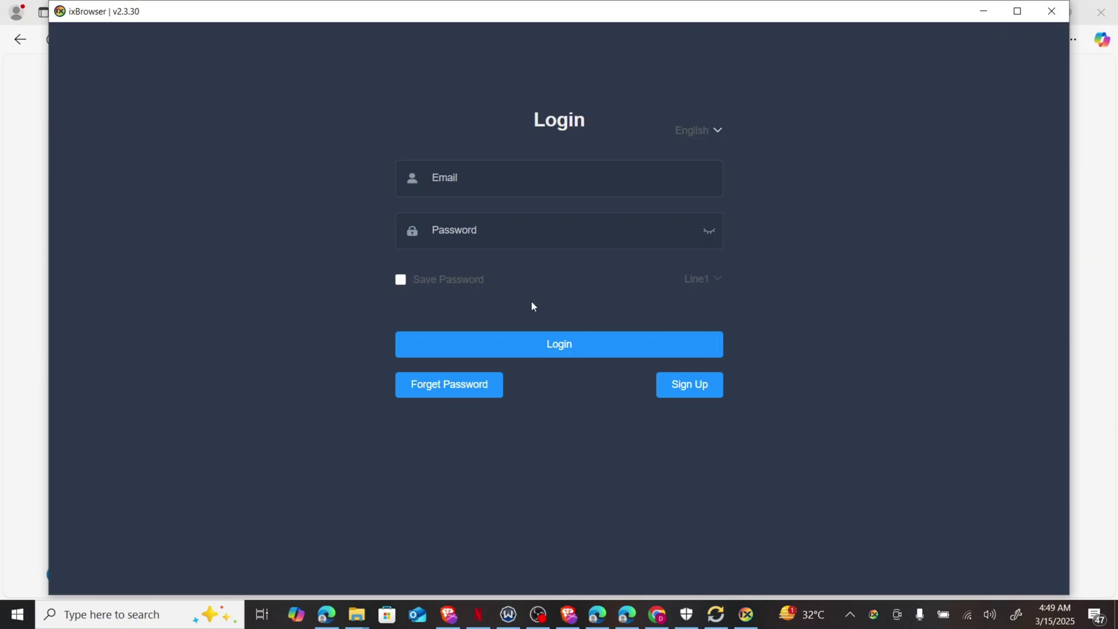
Step: Copy the account's email address from Gmail and enter it in the email field of the ixBrowser login form
click(485, 187)
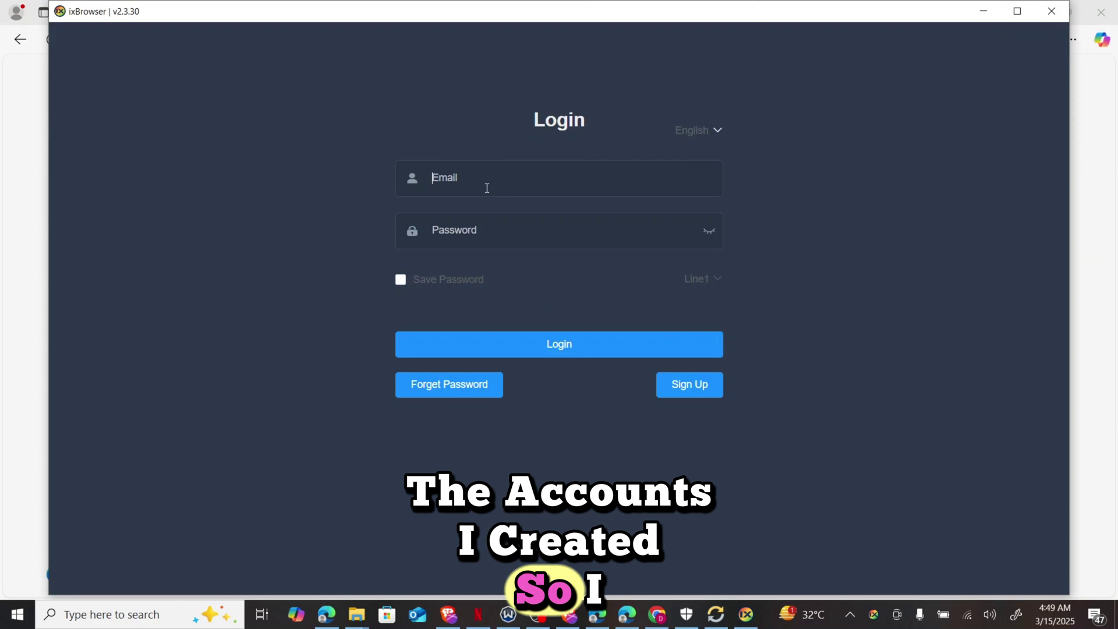
text(Jed)
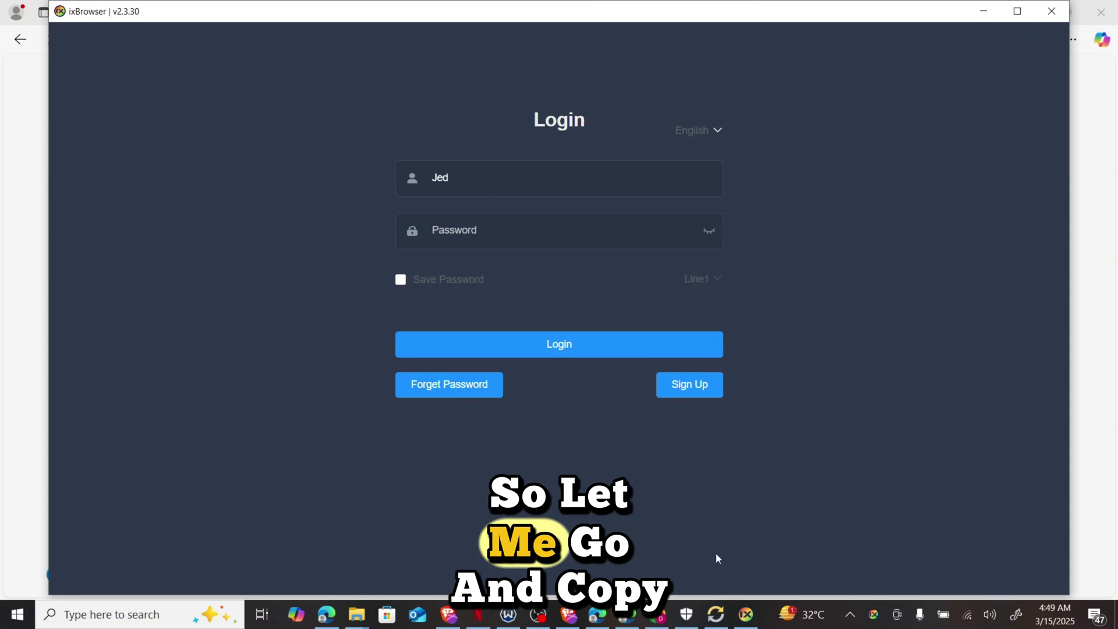
click(1096, 251)
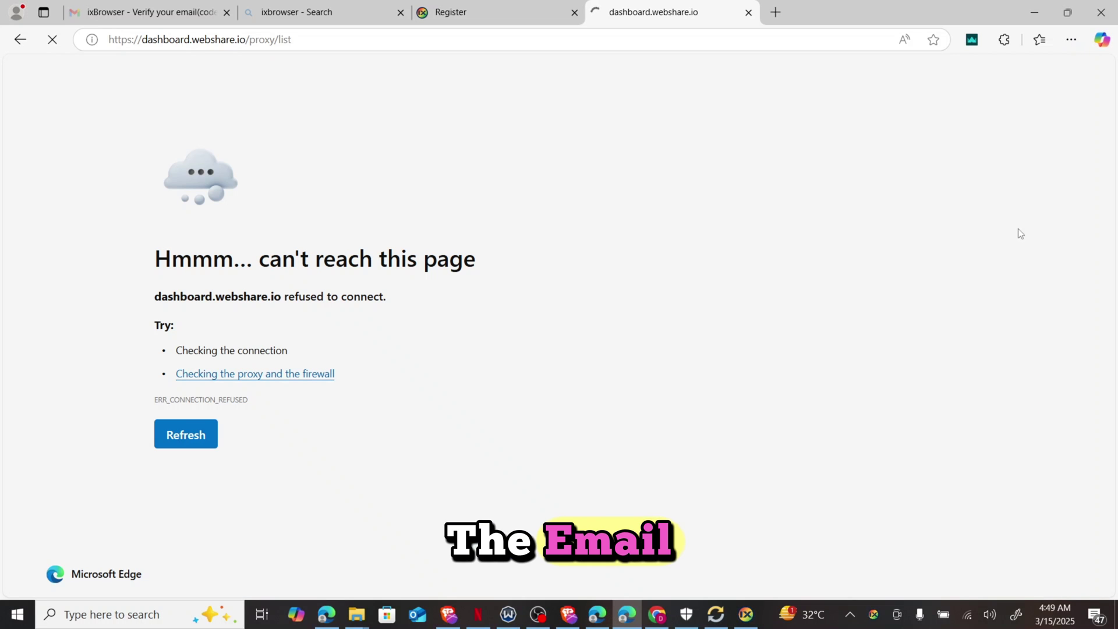
key(ctrl+1)
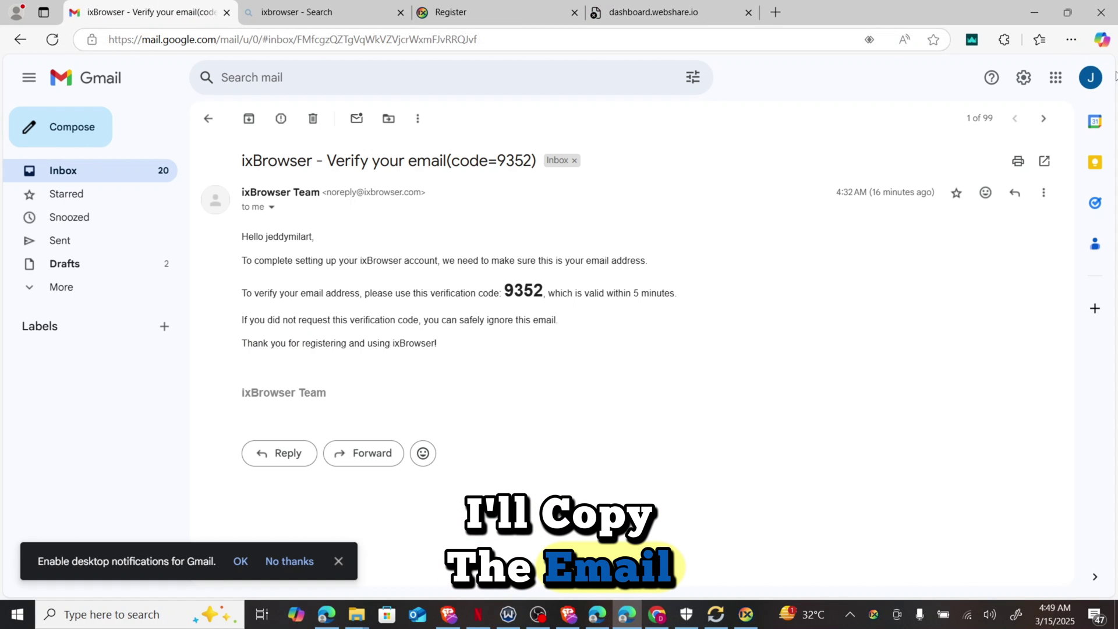
click(1091, 77)
triple_click(988, 123)
key(ctrl+c)
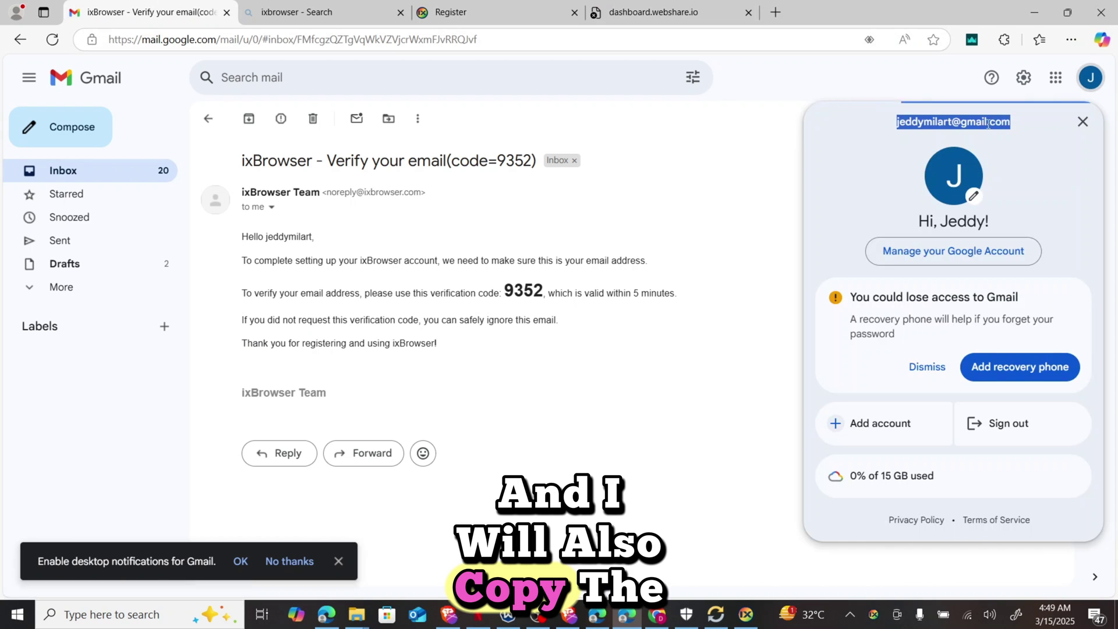
click(736, 619)
key(ctrl+v)
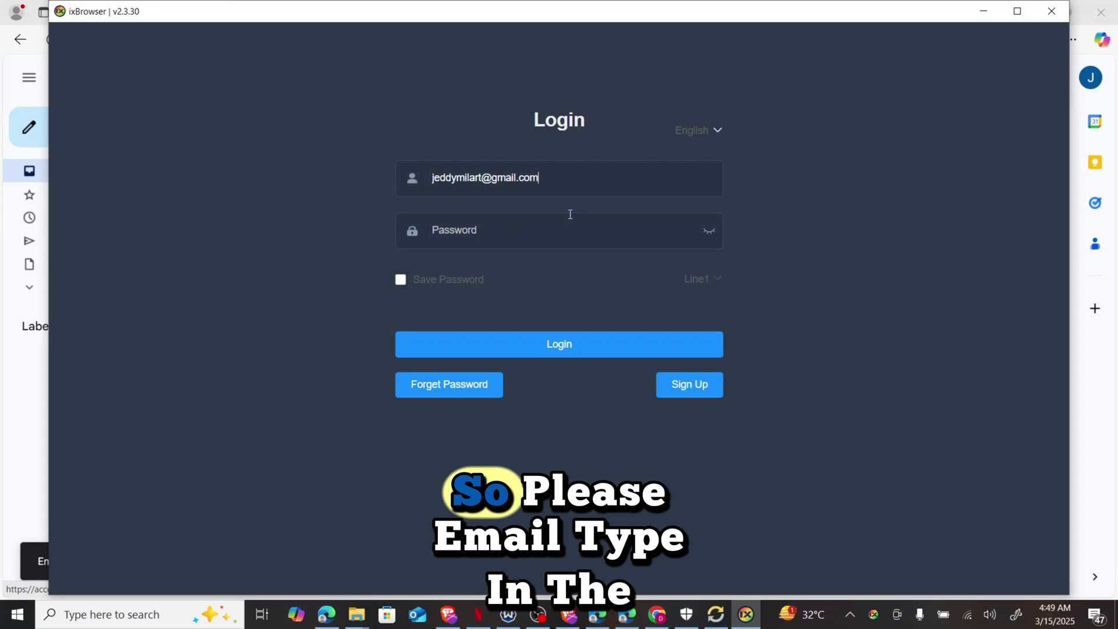
Step: Enter the account password, log in to ixBrowser with Save Password enabled, and open the browser profile list
click(547, 232)
text(••)
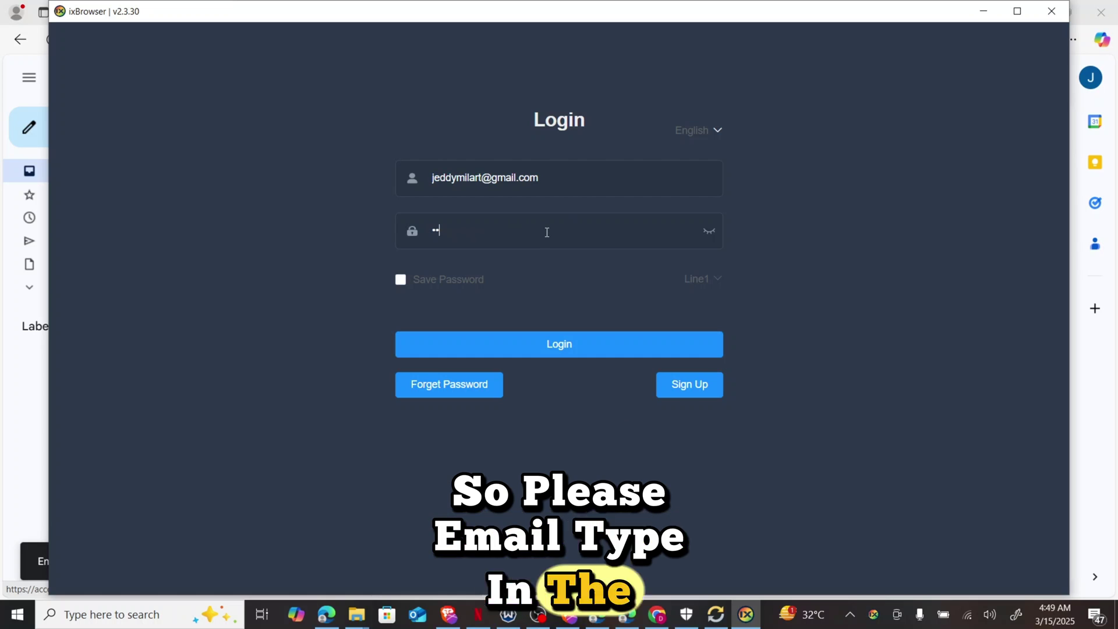
text(••••••)
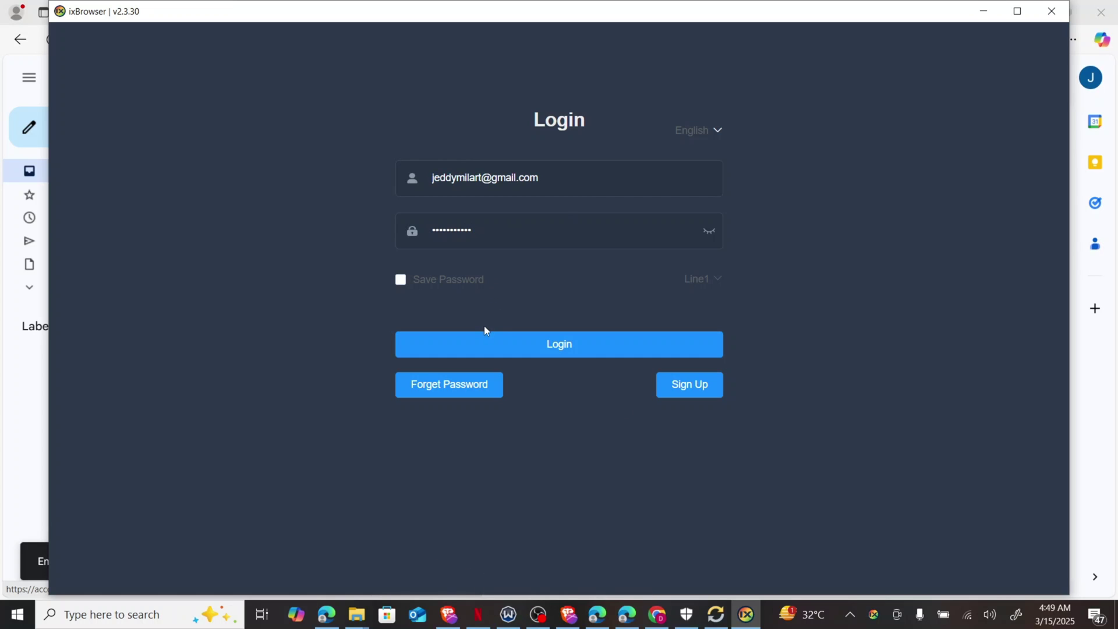
click(421, 288)
click(481, 355)
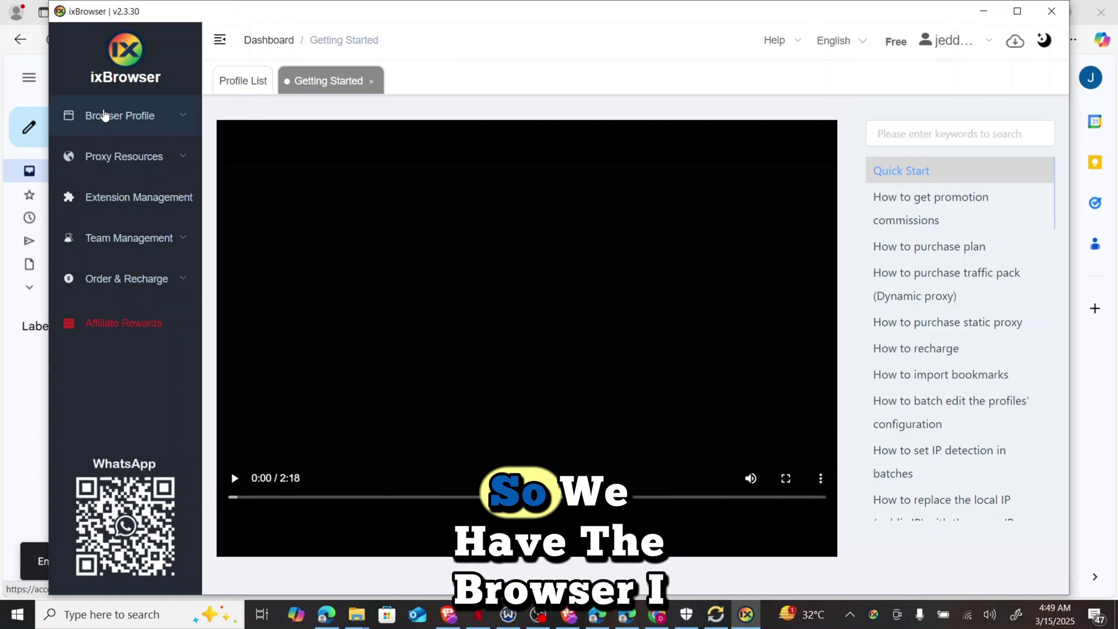
click(72, 114)
click(123, 171)
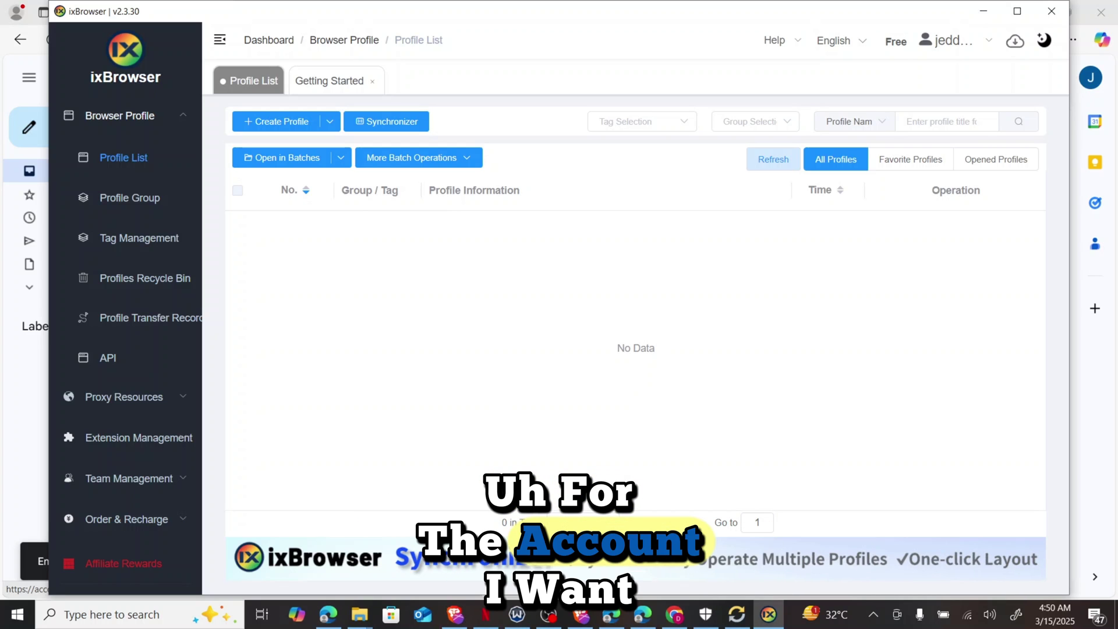
Step: Download all 10 proxies from the Webshare proxy list and open the file Webshare 10 proxies.txt
click(774, 618)
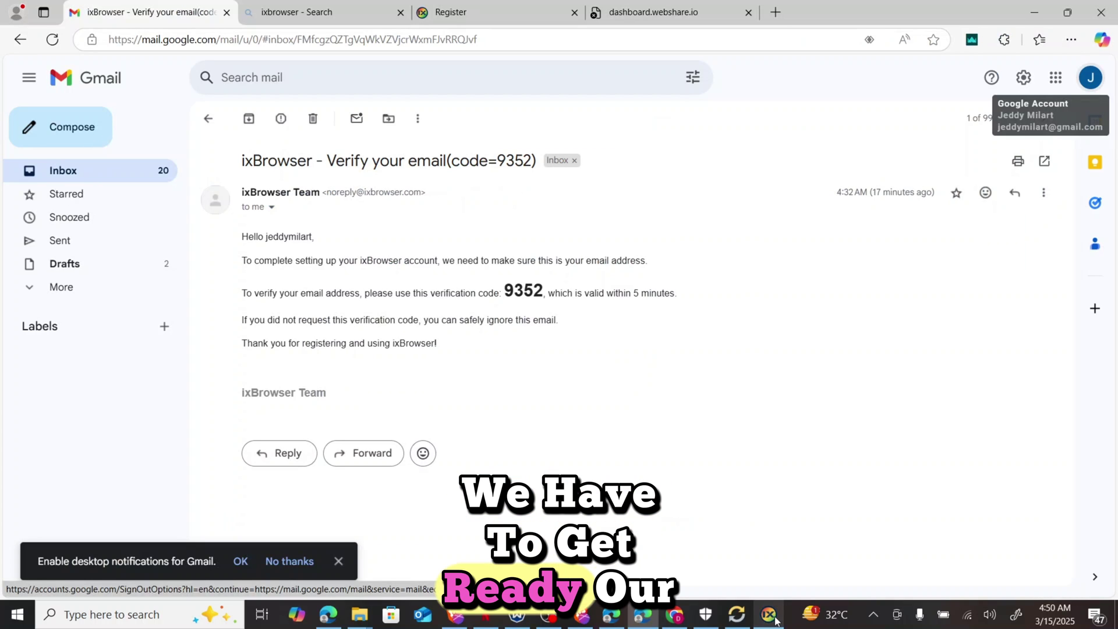
click(651, 7)
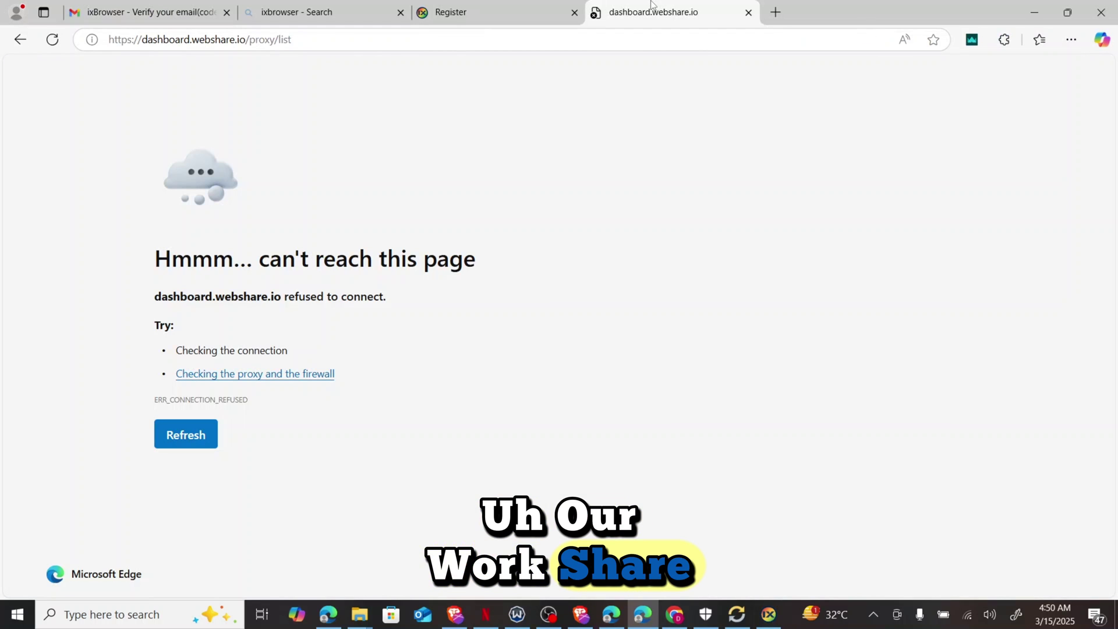
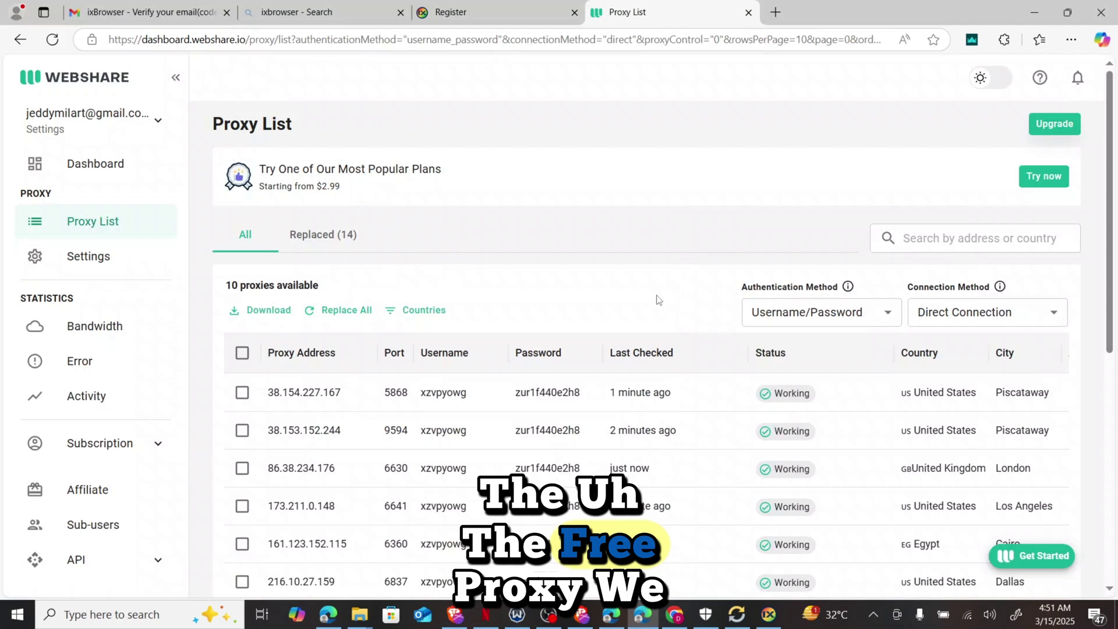
click(241, 353)
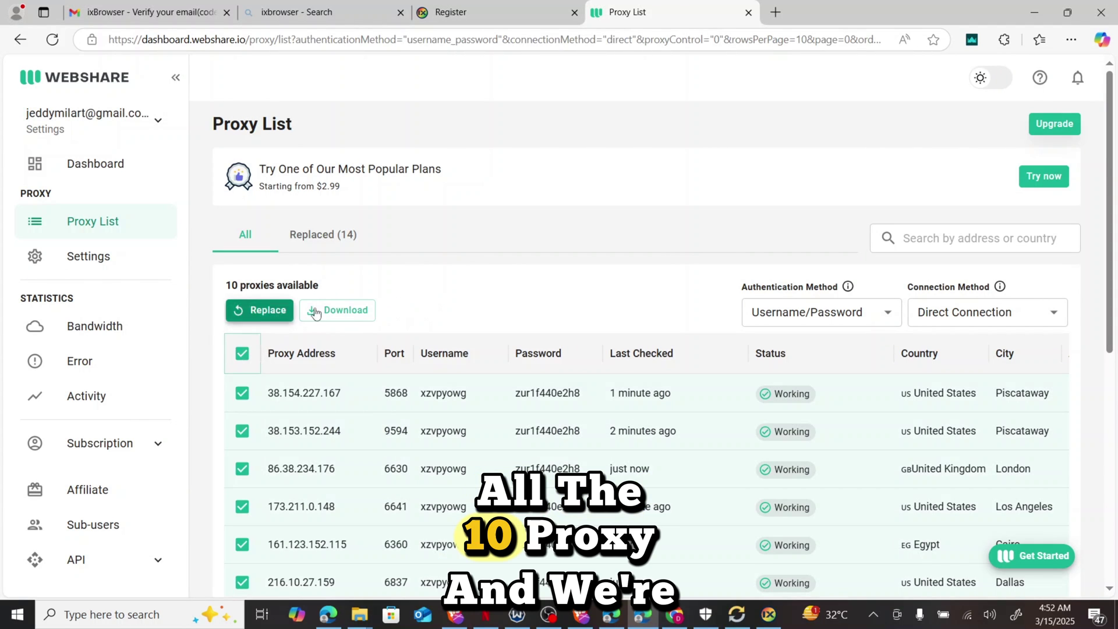
click(345, 311)
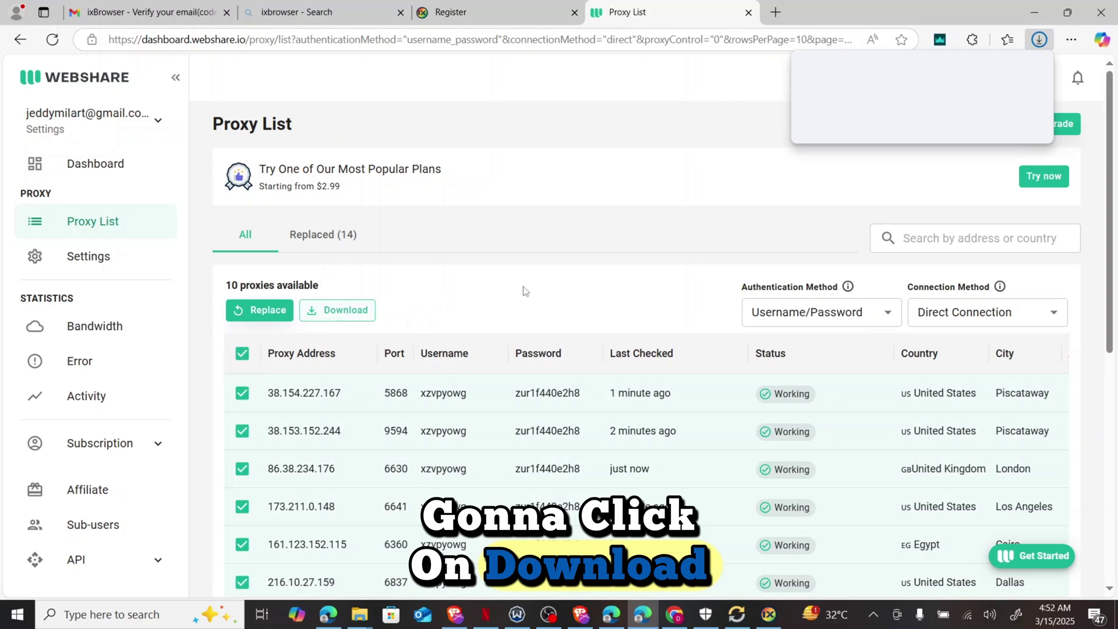
click(838, 110)
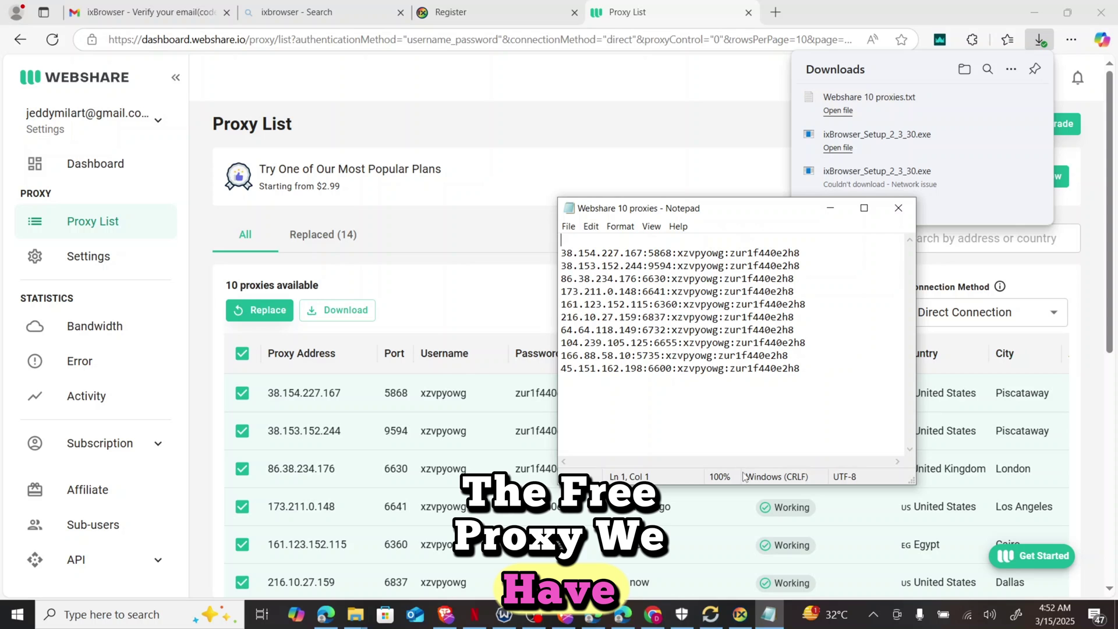
Step: Switch back to ixBrowser and start creating a profile, continuing without purchasing any IP resources
click(738, 615)
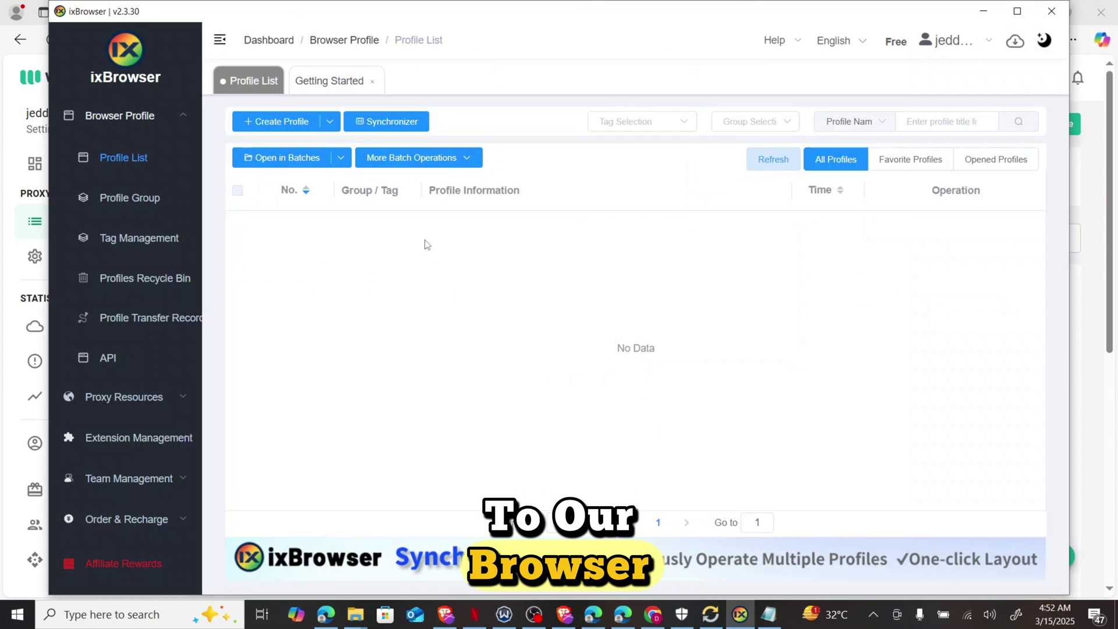
click(276, 123)
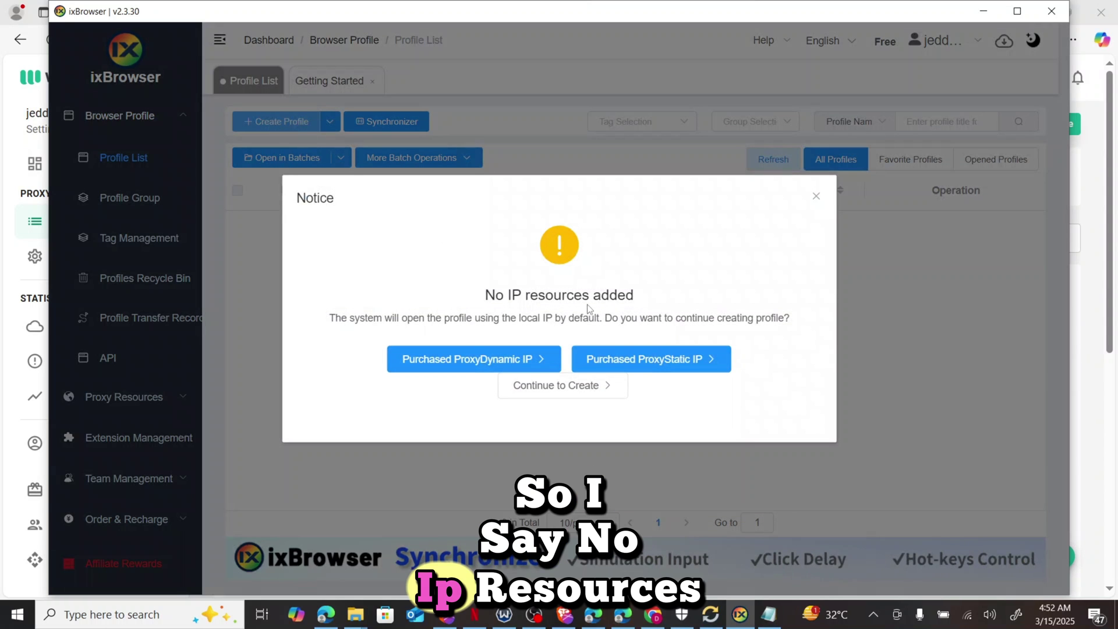
click(580, 388)
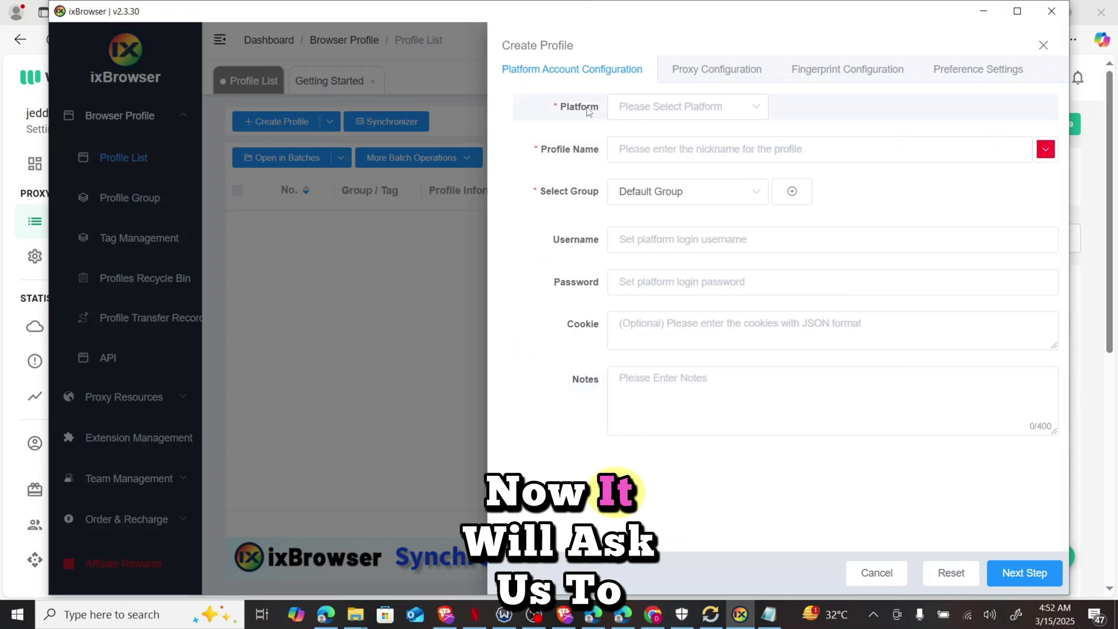
Step: Examine the list of platforms available for the new profile, from Blank Page and facebook.com through tiktok.com
click(641, 109)
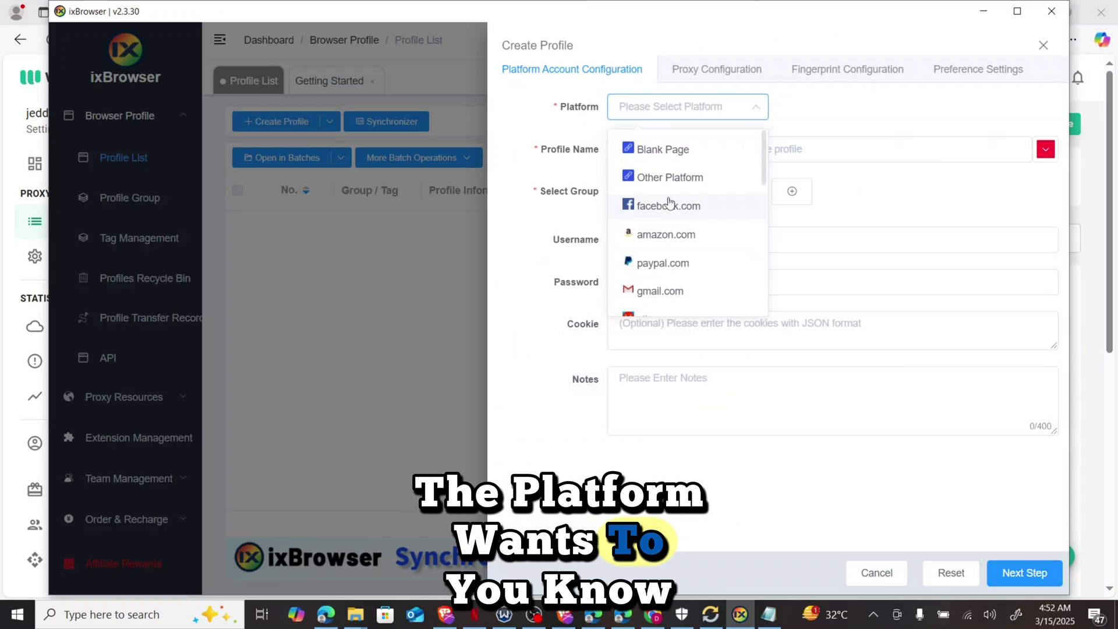
scroll(669, 201, down, 10)
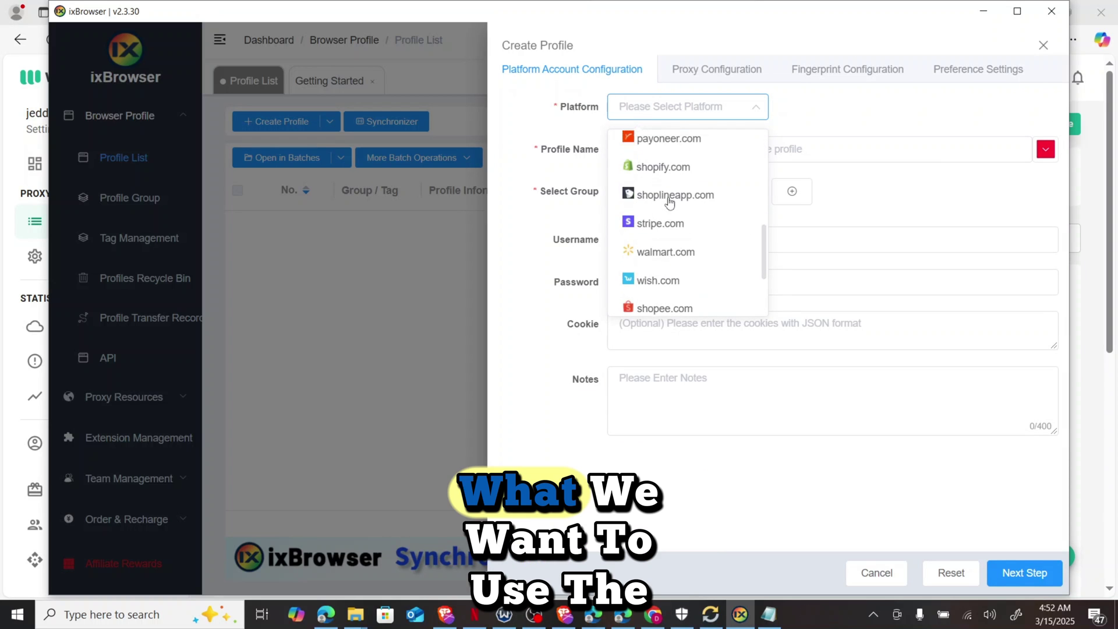
scroll(669, 202, down, 3)
scroll(641, 204, up, 10)
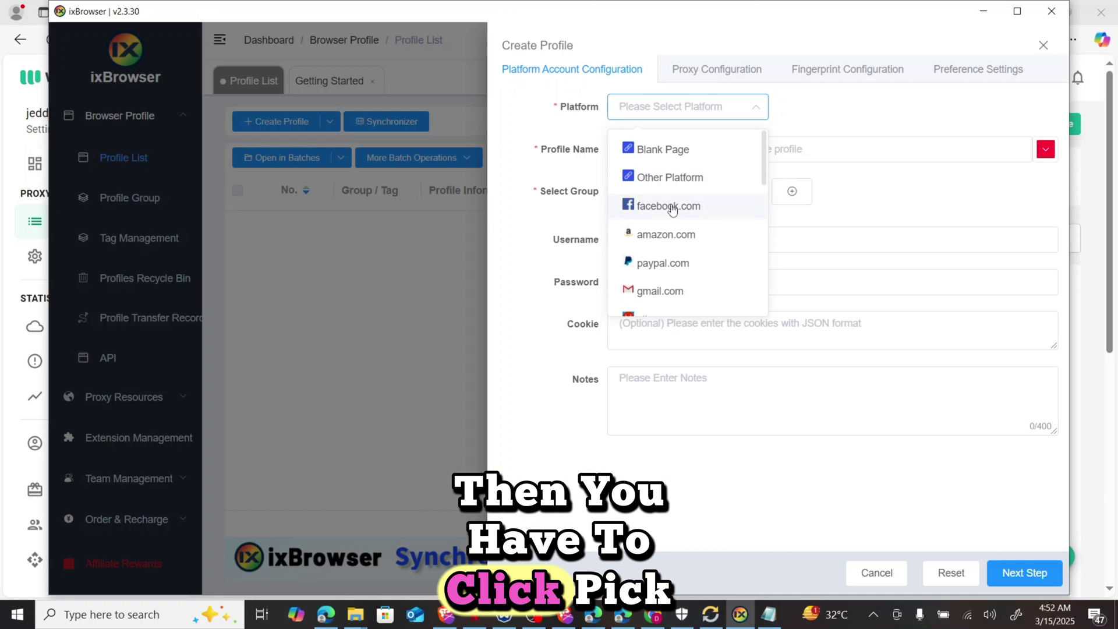
scroll(669, 210, down, 2)
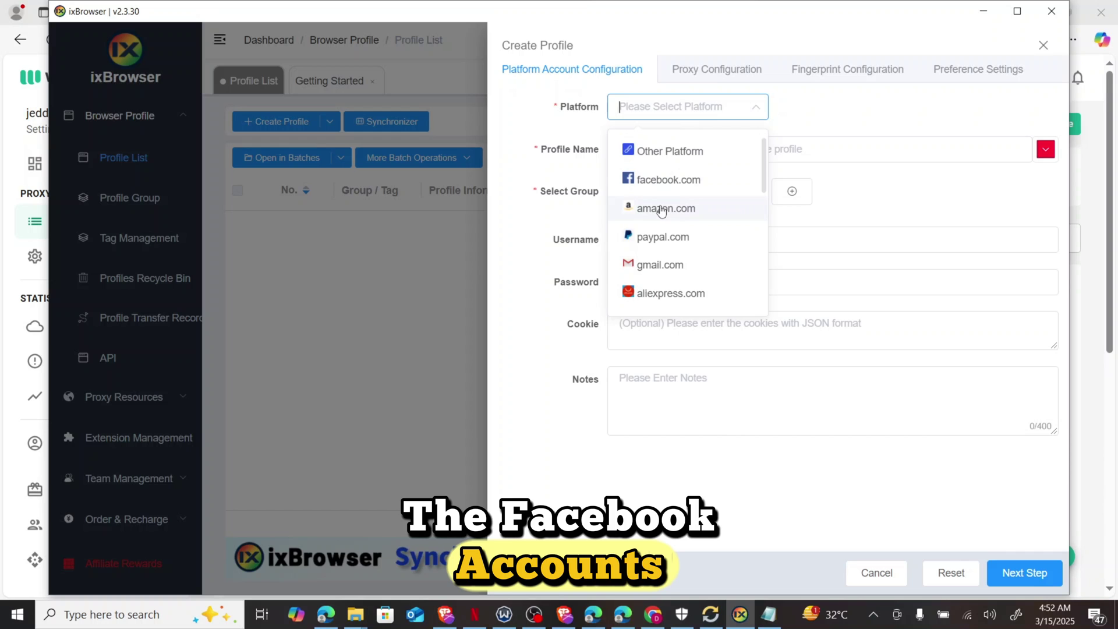
scroll(662, 211, down, 1)
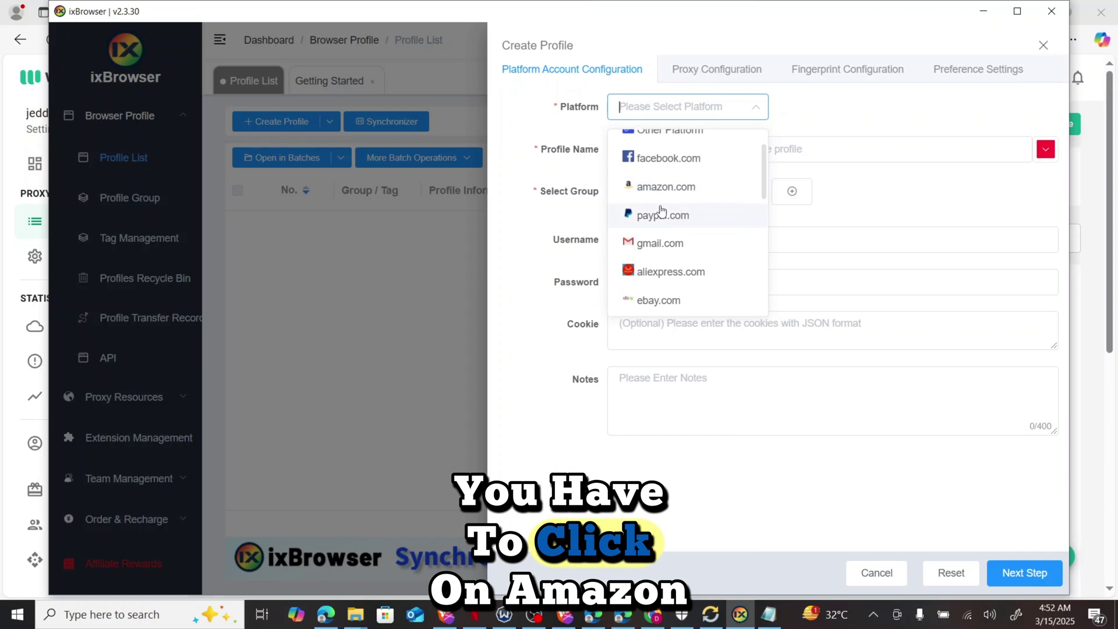
scroll(662, 219, down, 1)
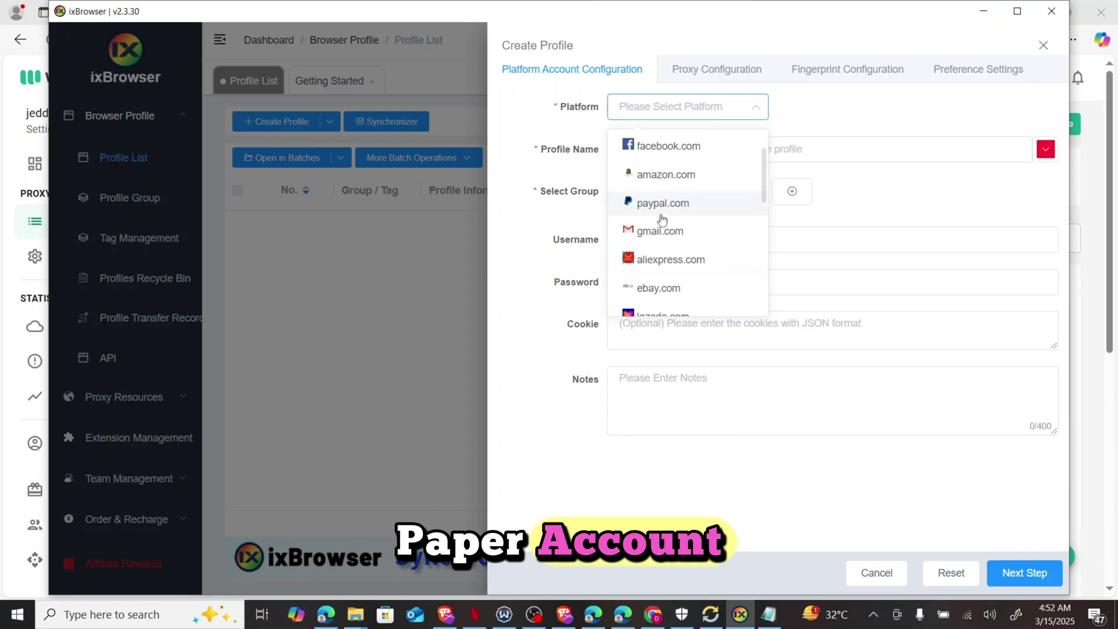
scroll(662, 219, down, 1)
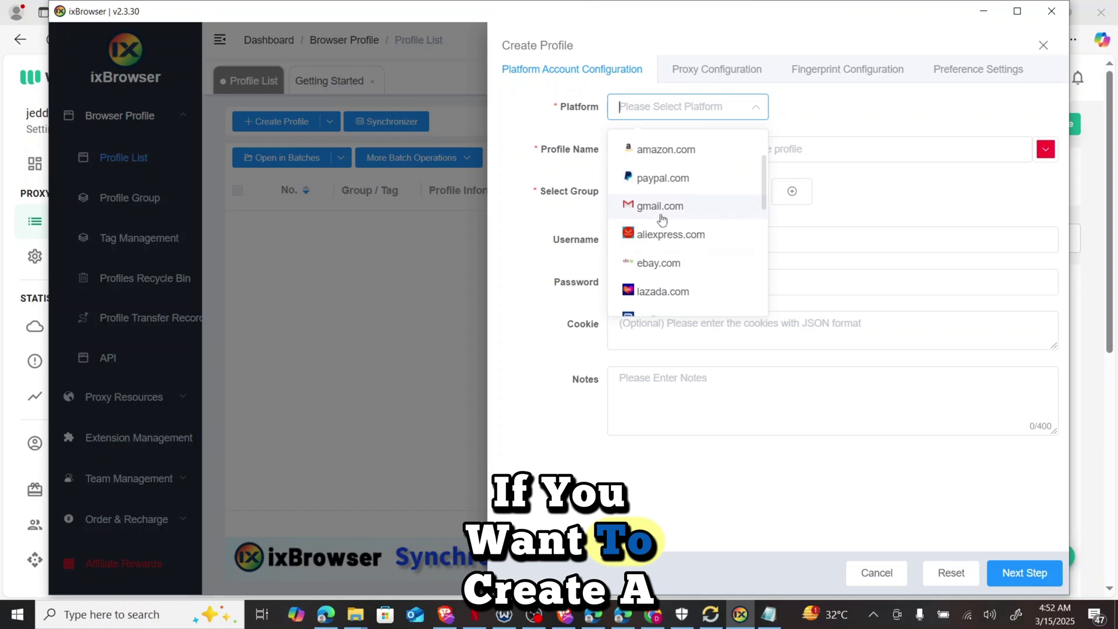
scroll(662, 220, down, 1)
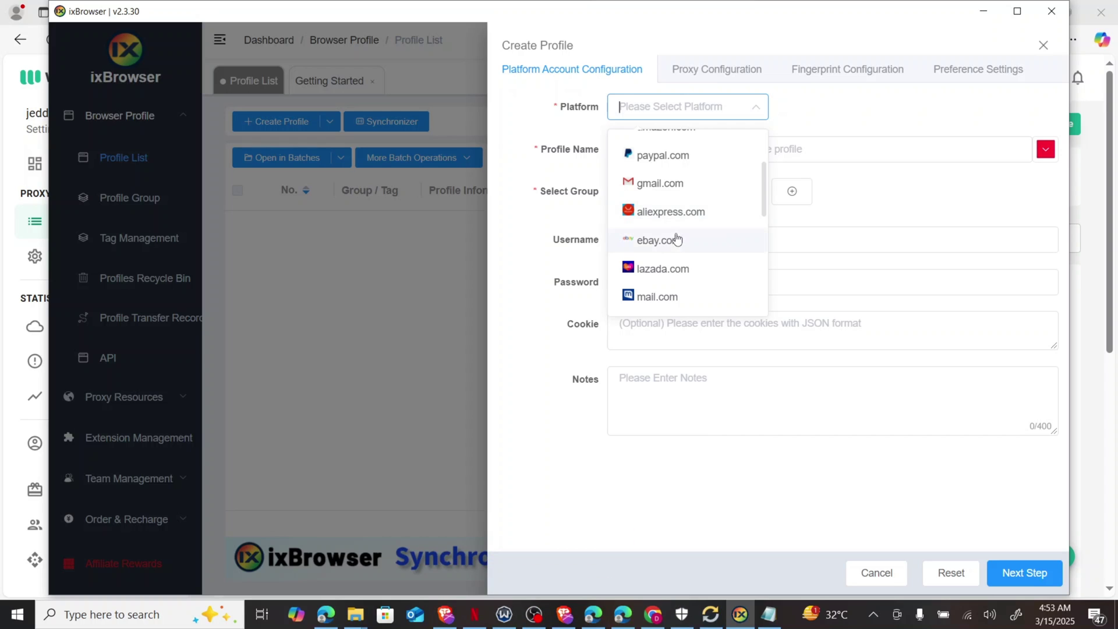
scroll(675, 243, down, 1)
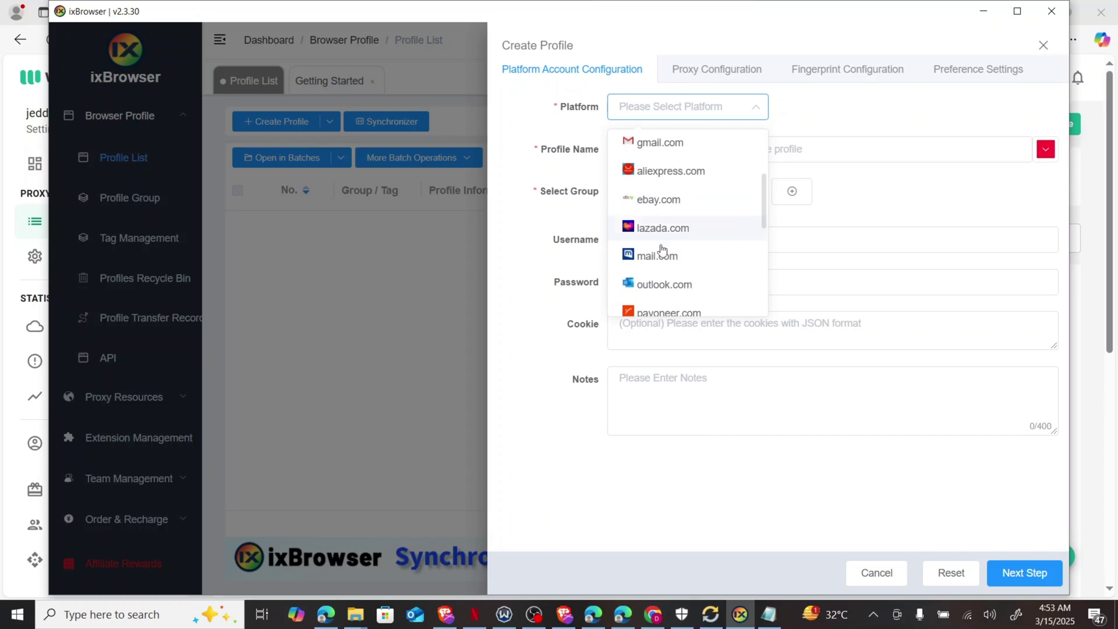
scroll(658, 252, down, 1)
scroll(654, 284, down, 1)
scroll(654, 284, down, 1)
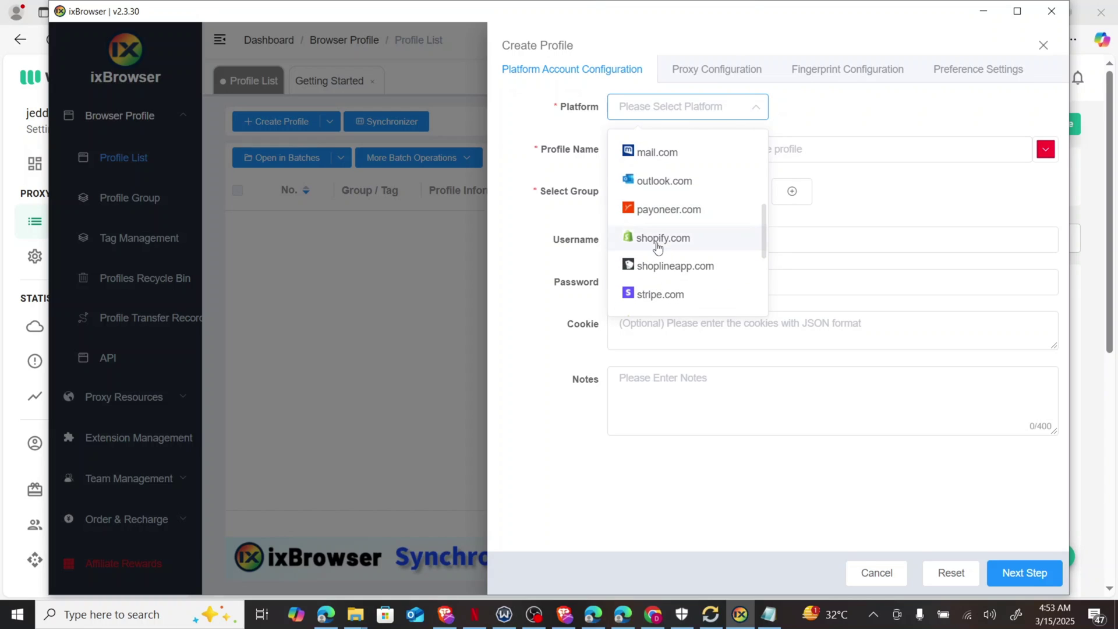
scroll(658, 247, down, 1)
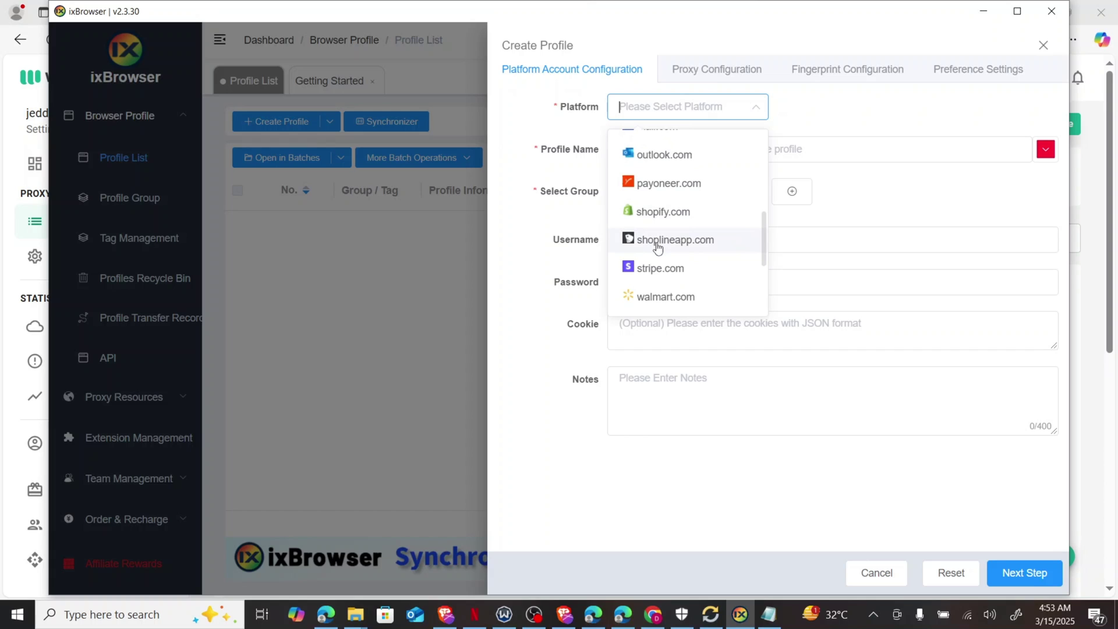
scroll(658, 247, down, 3)
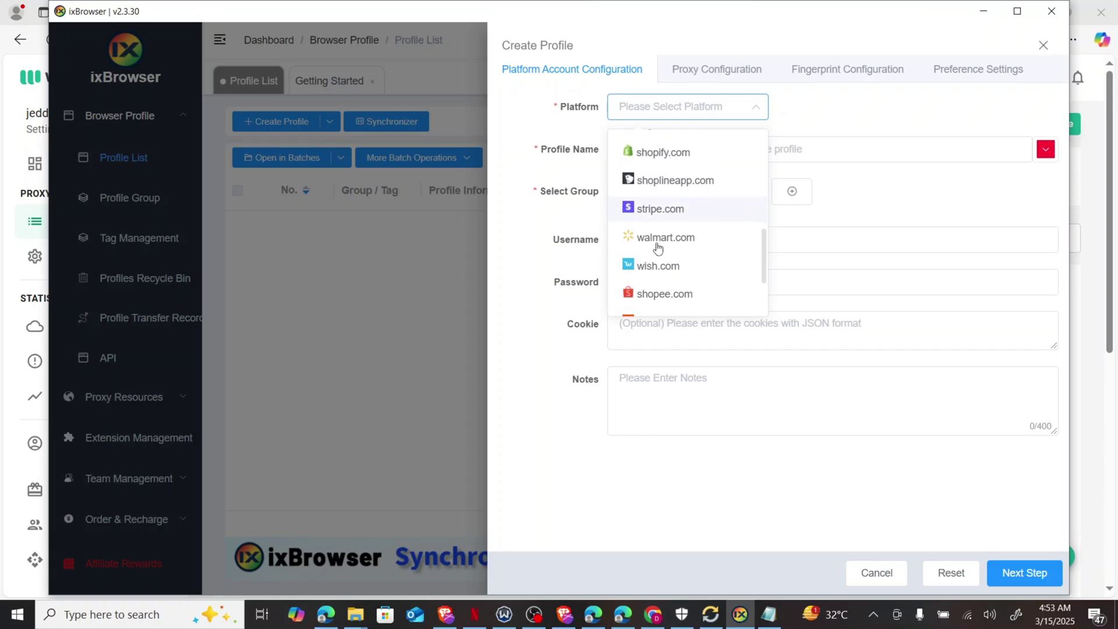
scroll(658, 247, down, 2)
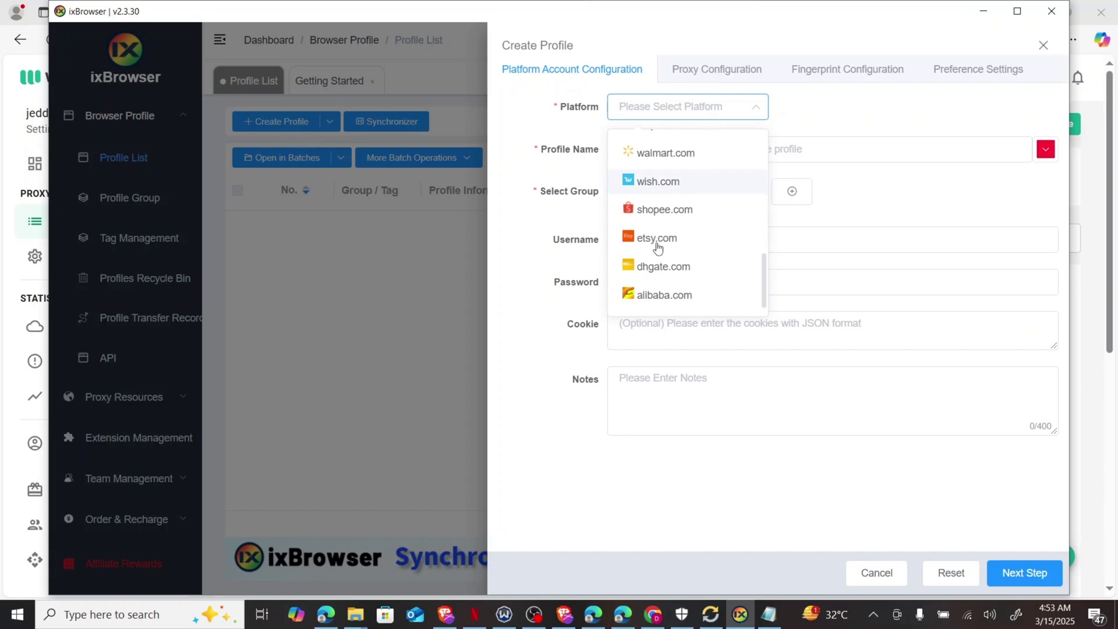
scroll(658, 247, down, 1)
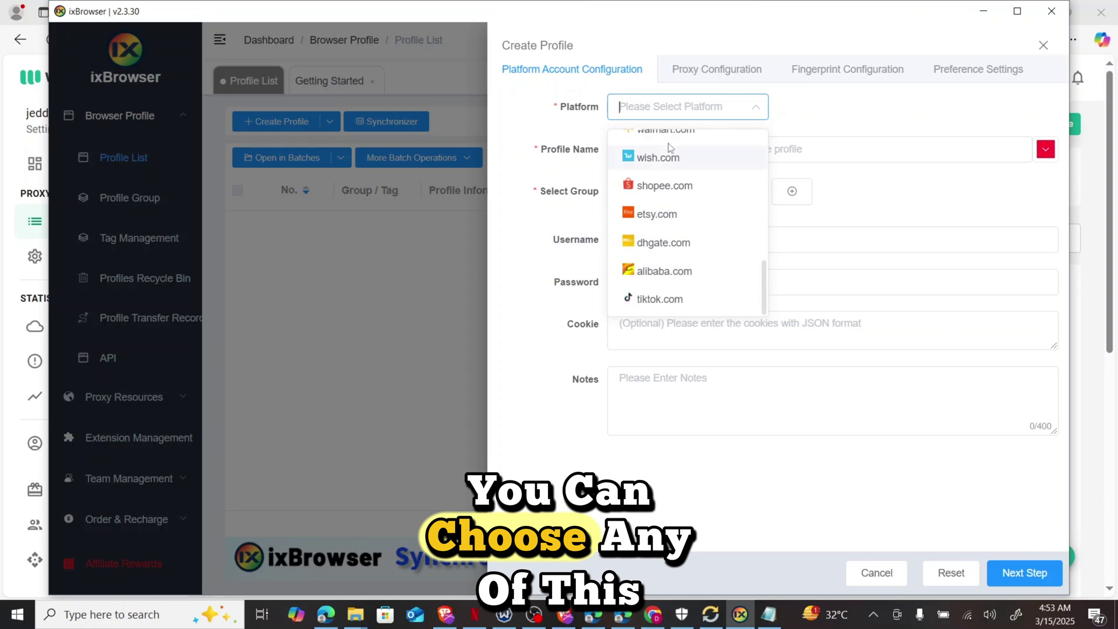
Step: Choose Blank Page as the profile's platform and name the profile 1
scroll(680, 247, up, 6)
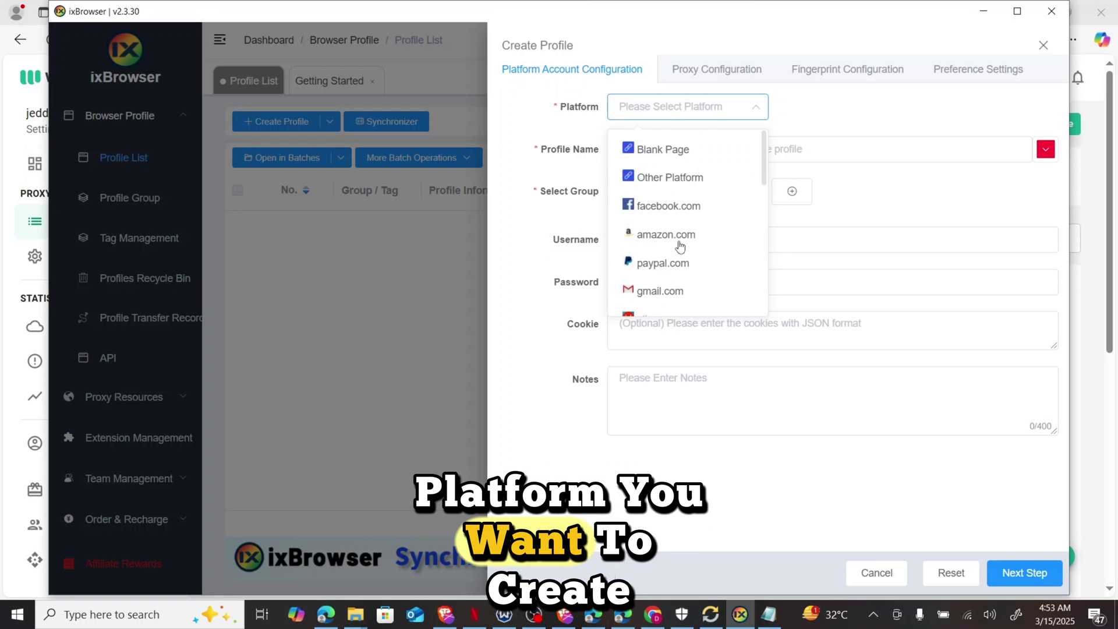
click(658, 153)
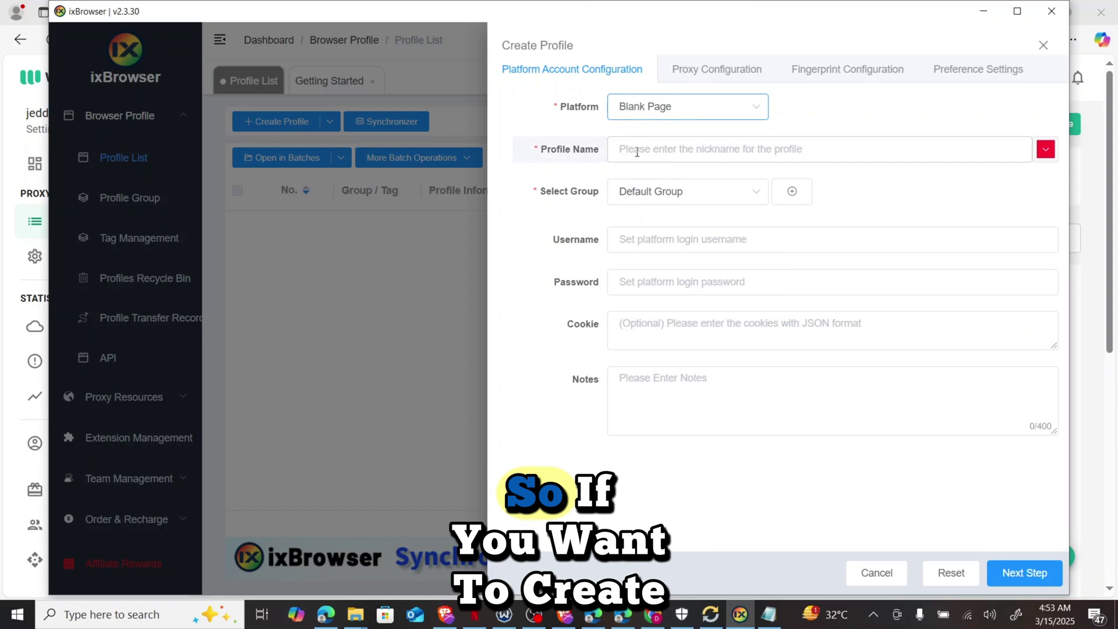
click(637, 152)
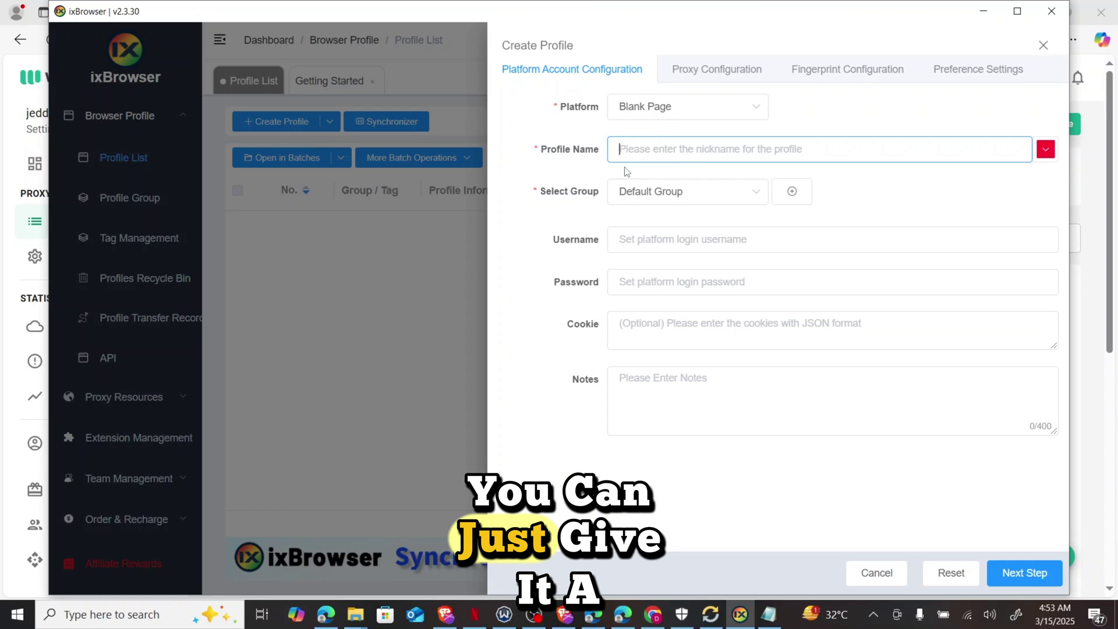
text(1)
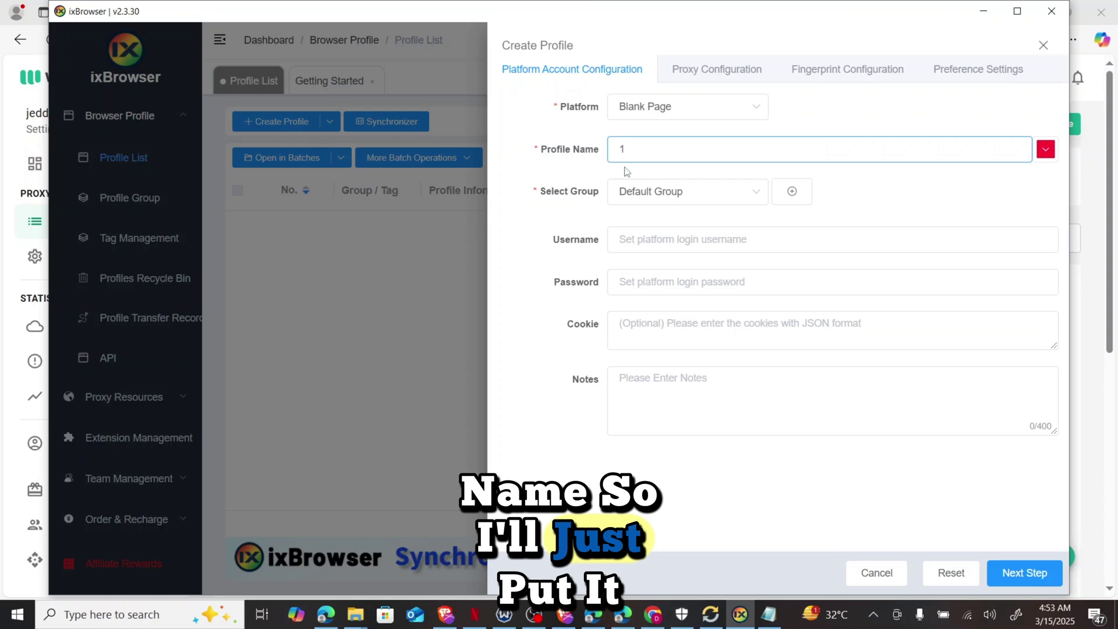
Step: Check which profile groups are available, keeping Default Group and leaving the platform username empty
click(534, 614)
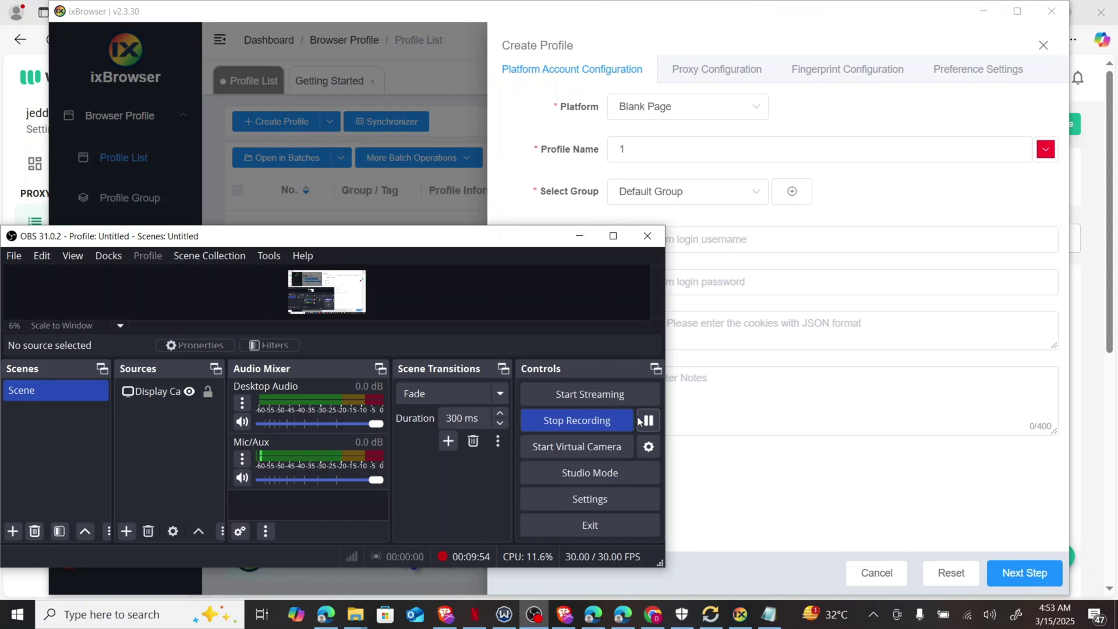
click(794, 219)
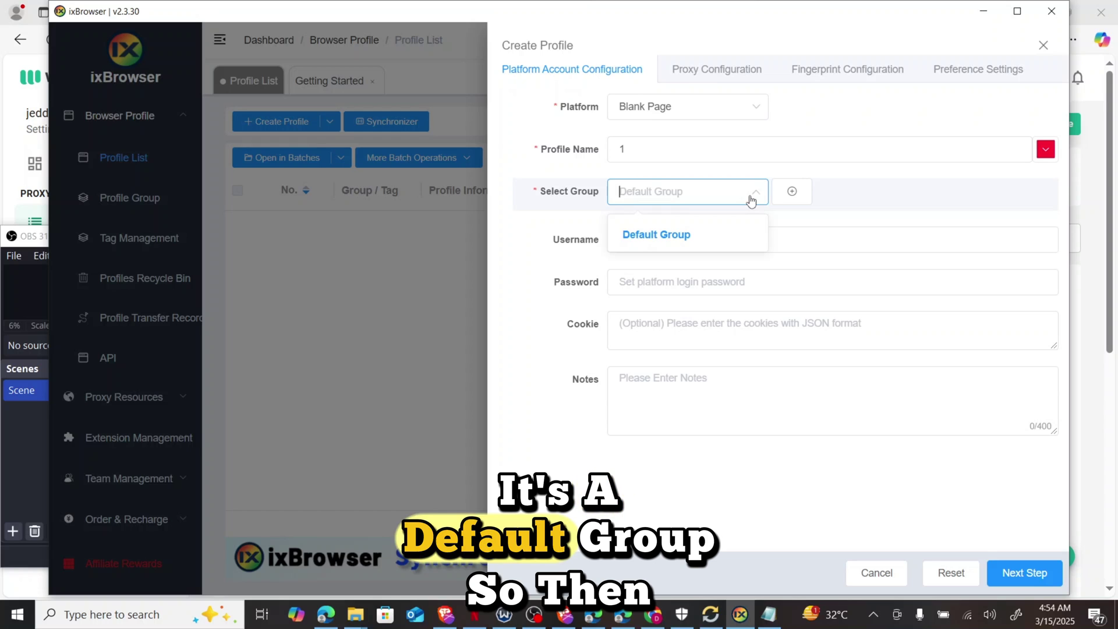
click(826, 215)
click(736, 245)
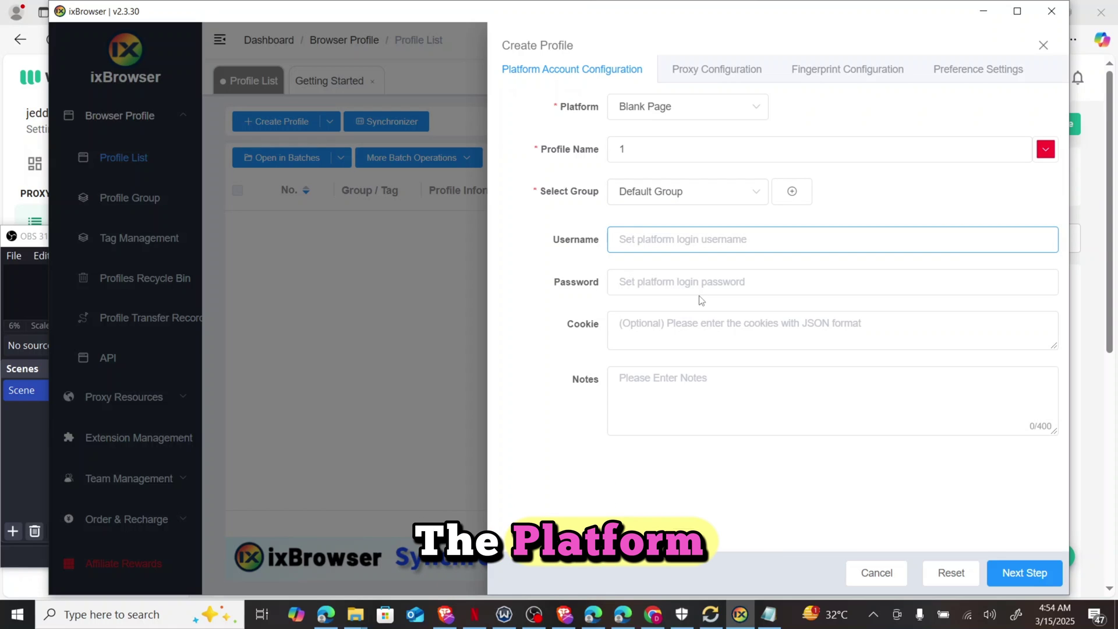
Step: Review the platform options once more and keep Blank Page as the profile's platform
click(681, 112)
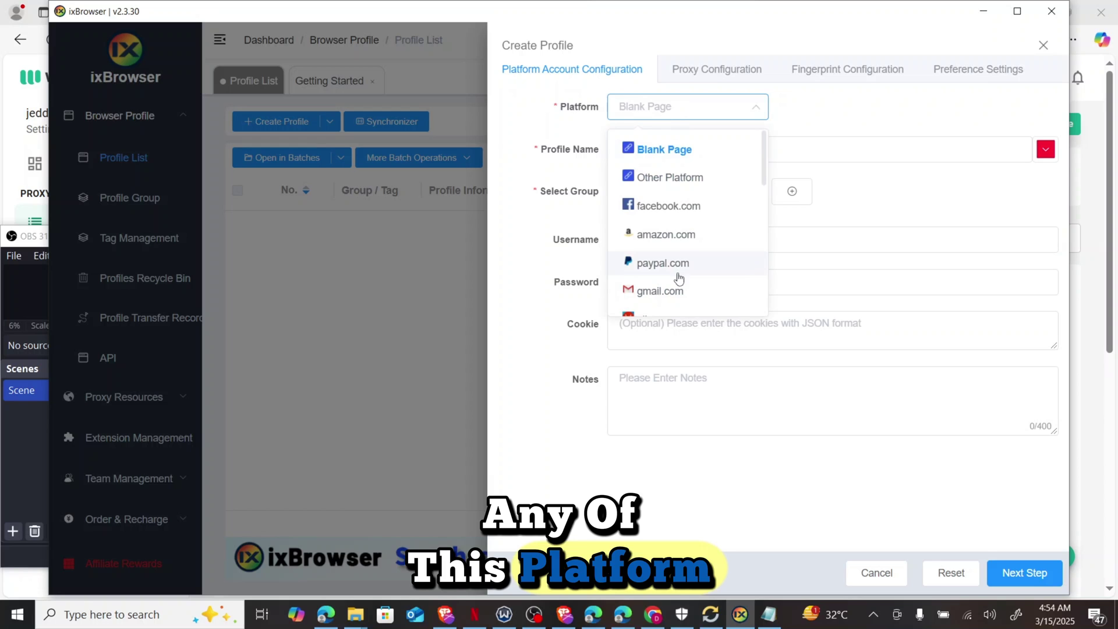
scroll(682, 233, down, 2)
scroll(710, 224, up, 2)
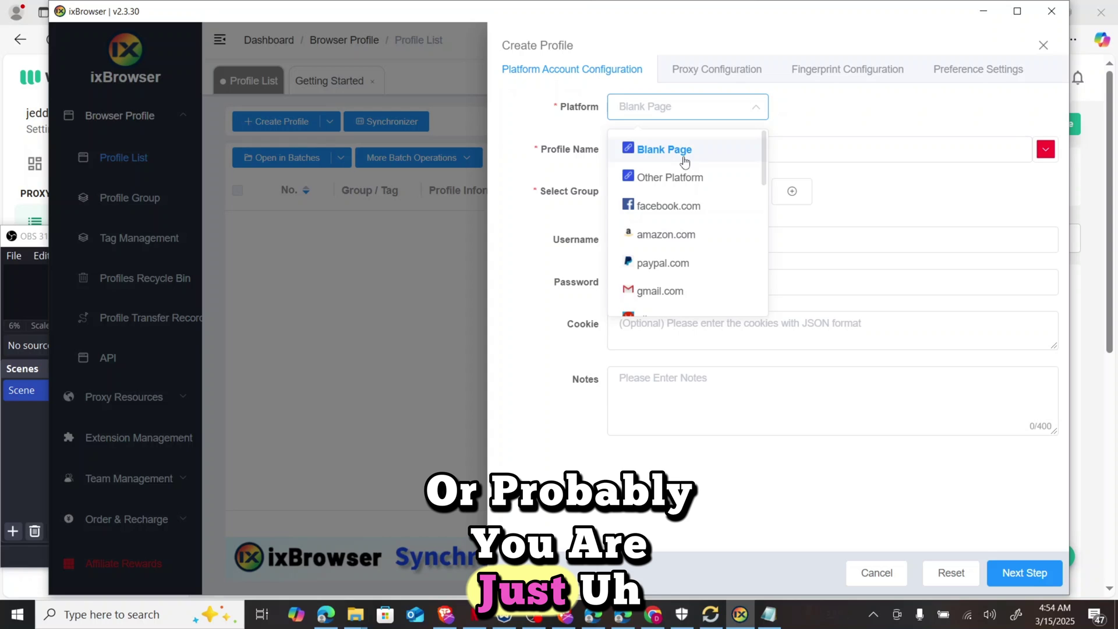
scroll(685, 160, down, 1)
scroll(686, 159, up, 1)
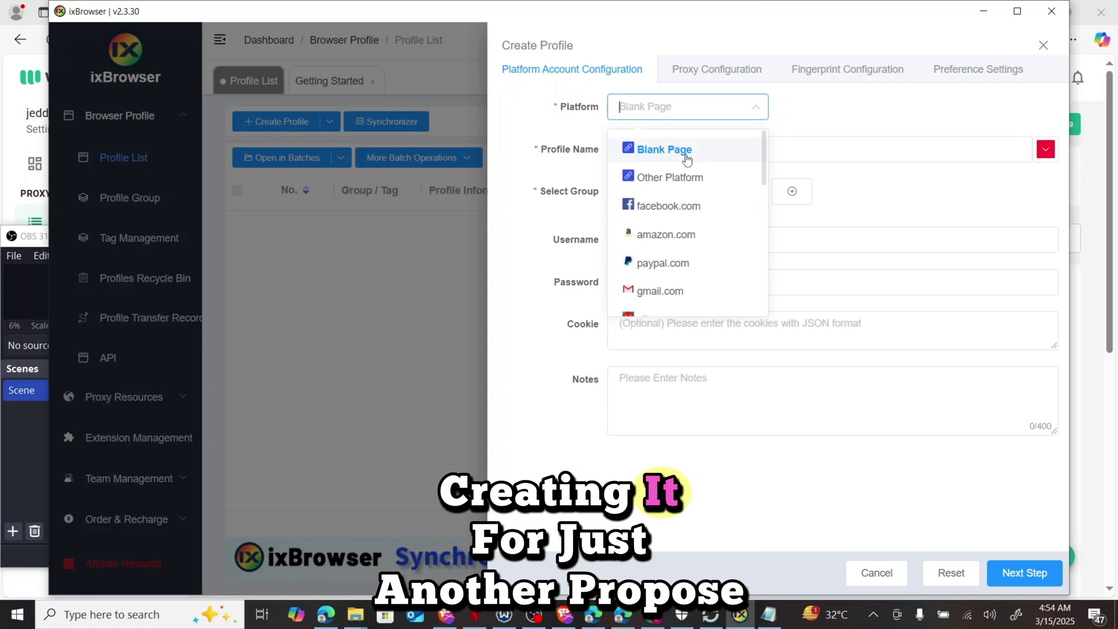
click(688, 153)
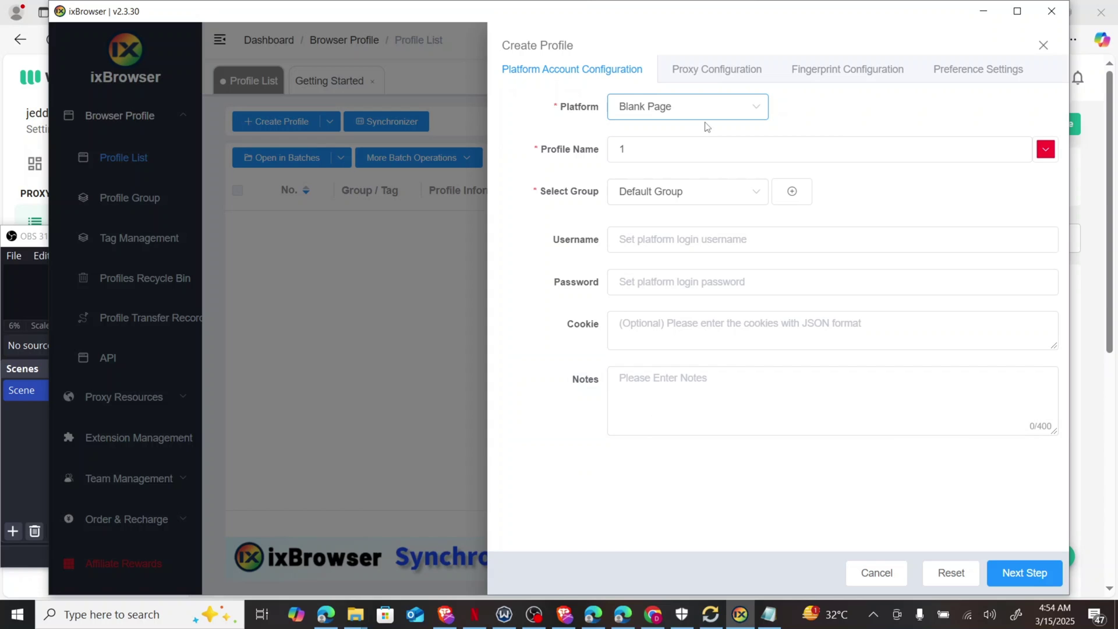
Step: Open the profile's proxy configuration and set the custom proxy type to SOCKS5
click(715, 78)
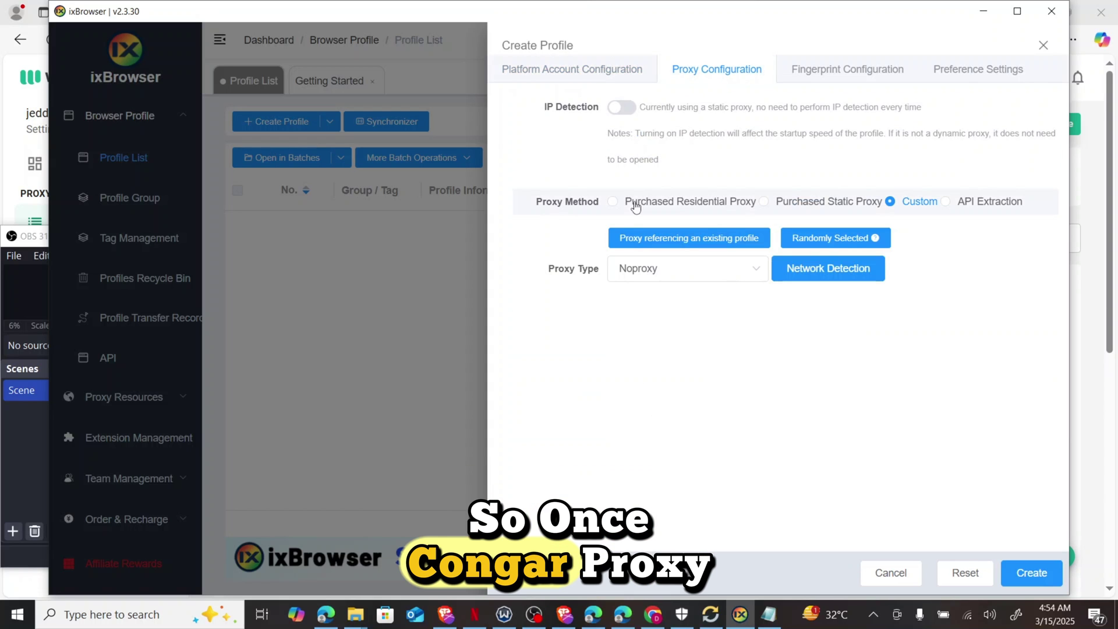
click(667, 274)
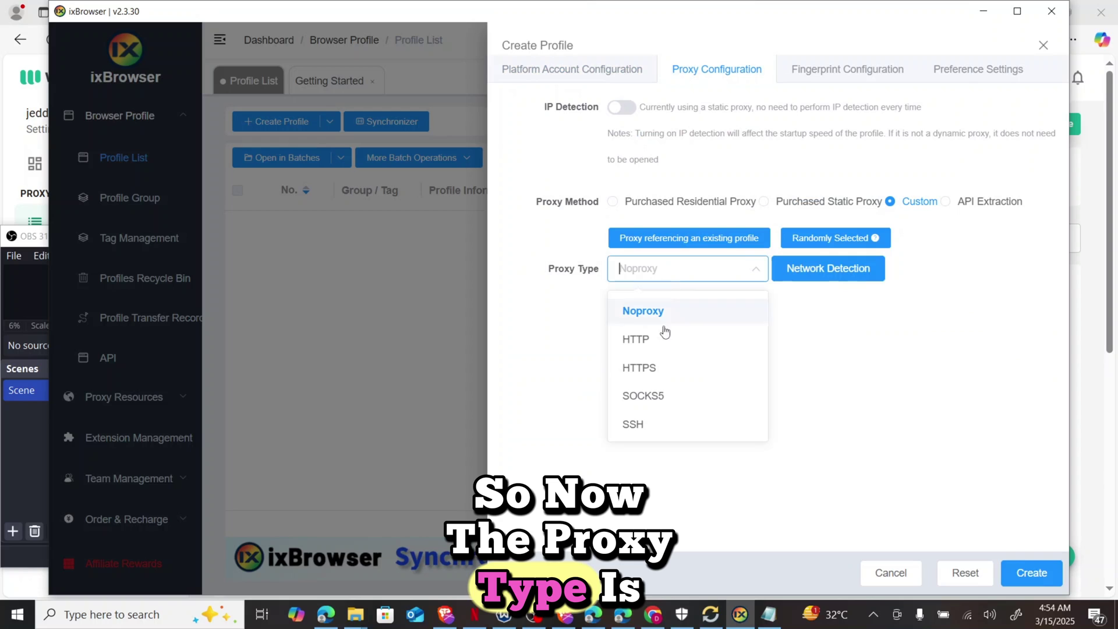
click(658, 398)
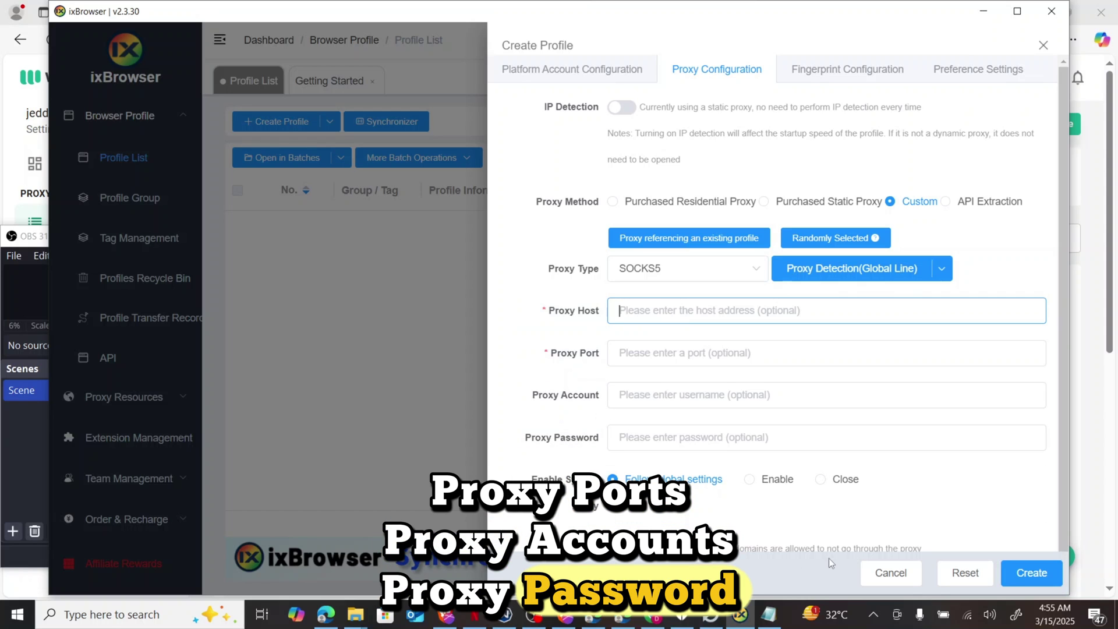
Step: Copy the first proxy line from Webshare 10 proxies and paste it into Proxy Host to fill the host, port, account and password
click(769, 615)
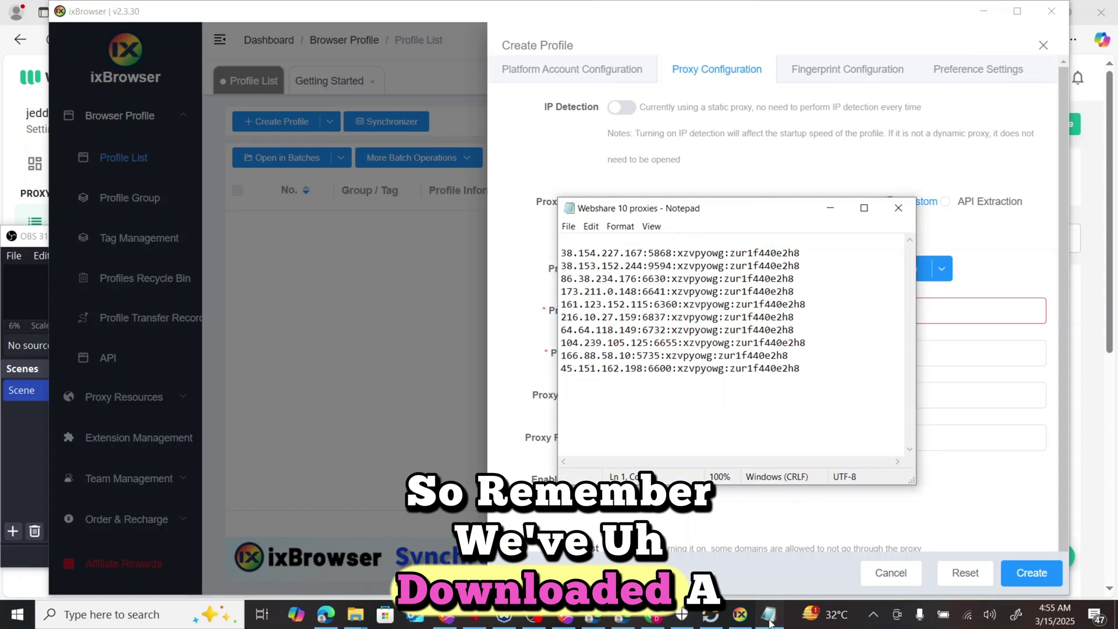
triple_click(628, 254)
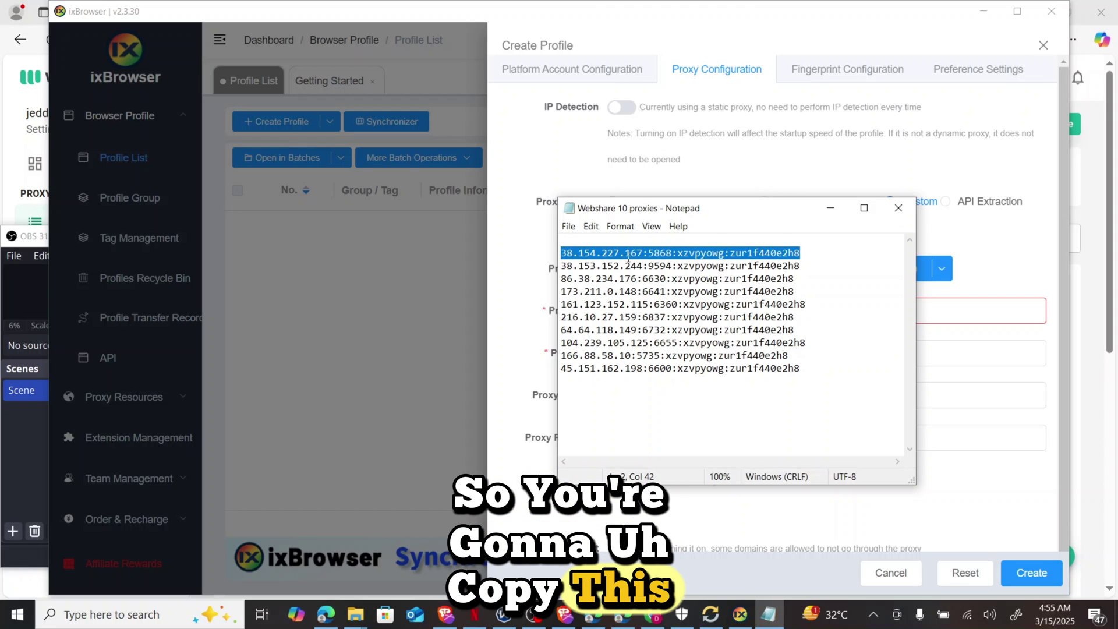
click(939, 315)
key(ctrl+v)
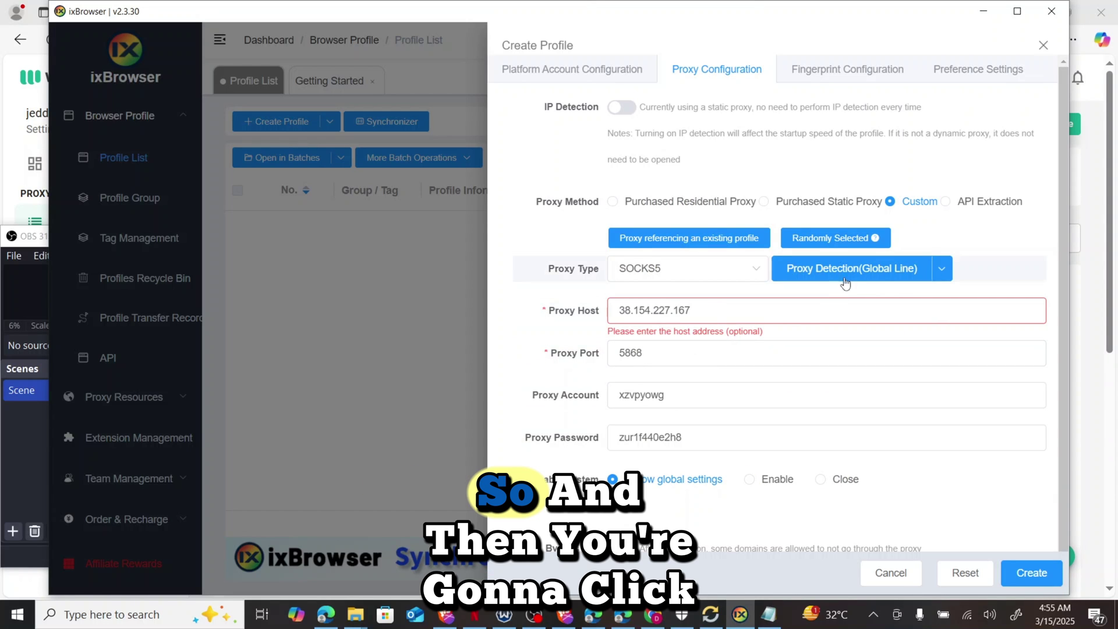
Step: Run proxy detection over the global line for the entered proxy, and open the profile's fingerprint configuration
scroll(806, 307, down, 1)
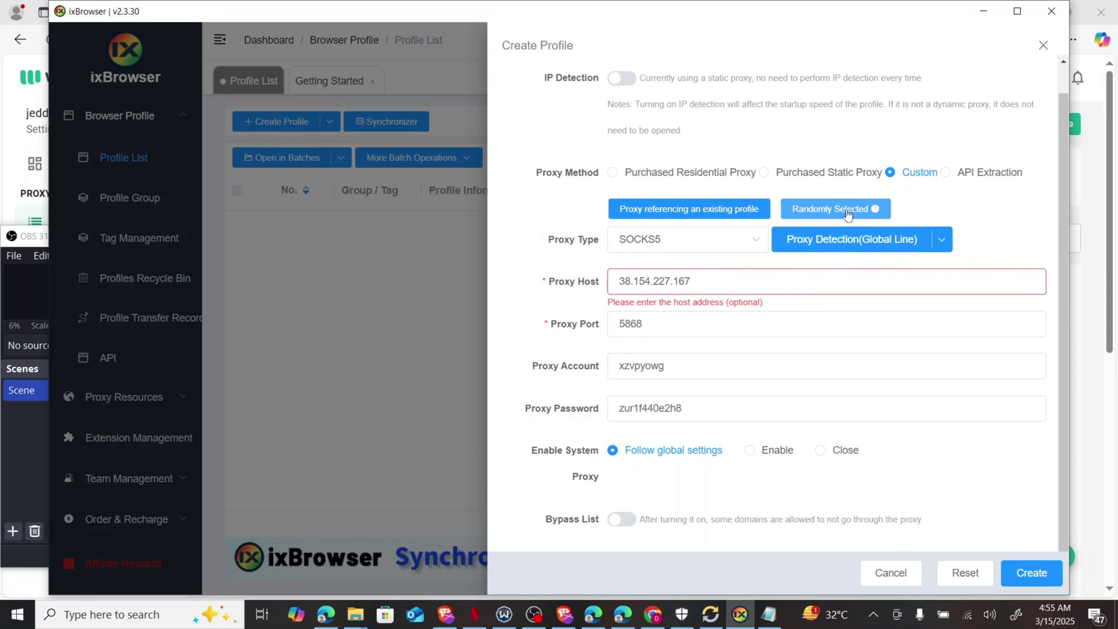
click(867, 238)
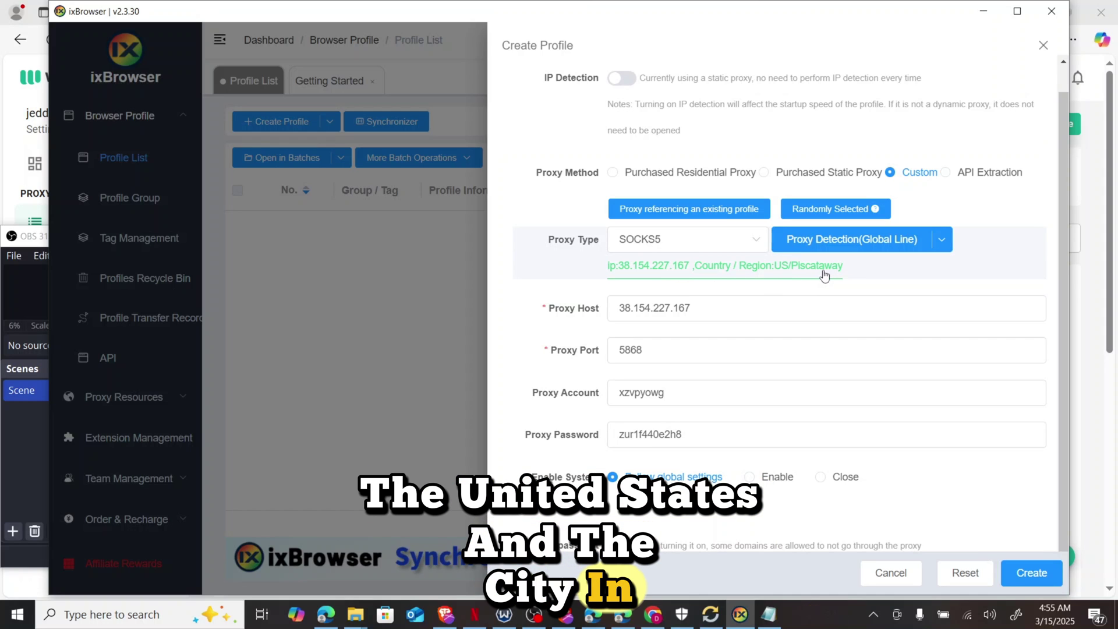
scroll(757, 285, up, 1)
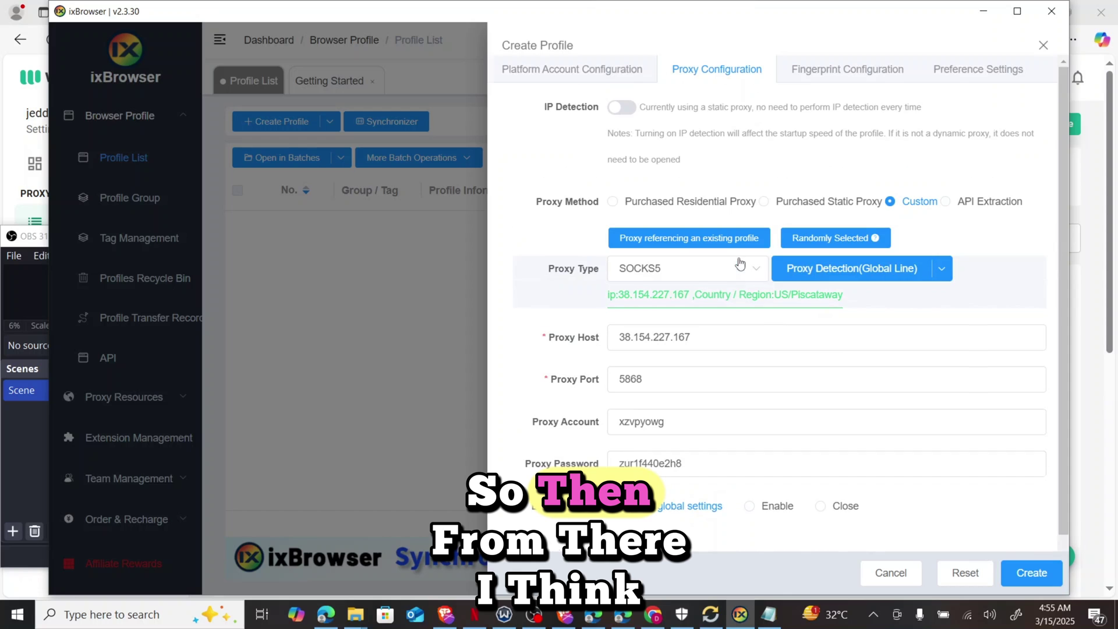
click(835, 72)
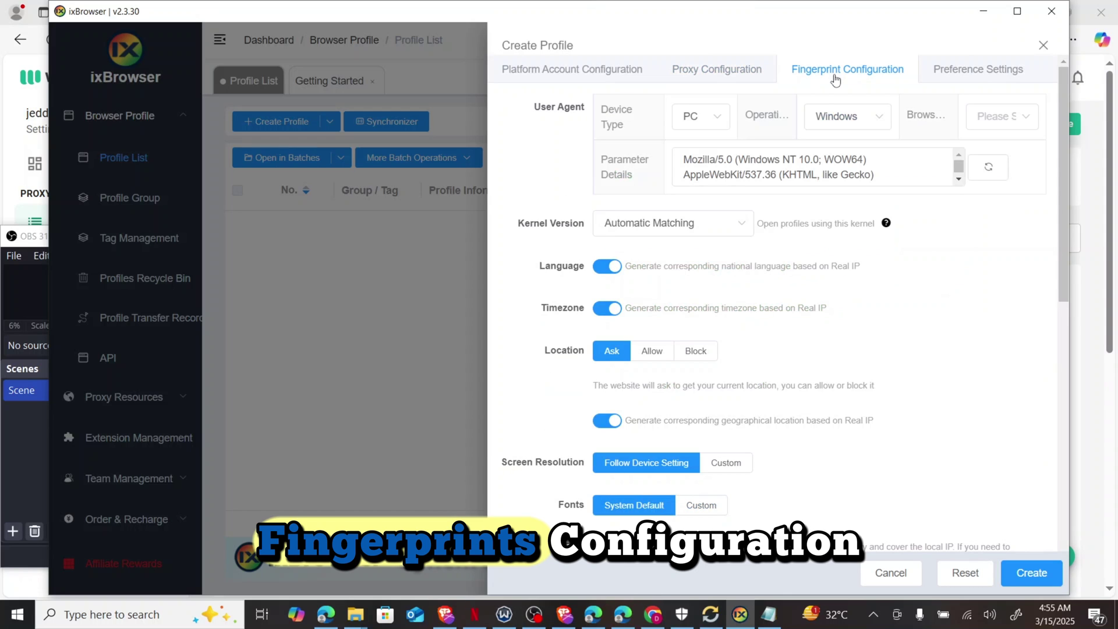
Step: Review the default fingerprint settings, recheck the platform account and proxy configuration, and create the profile
scroll(792, 286, down, 6)
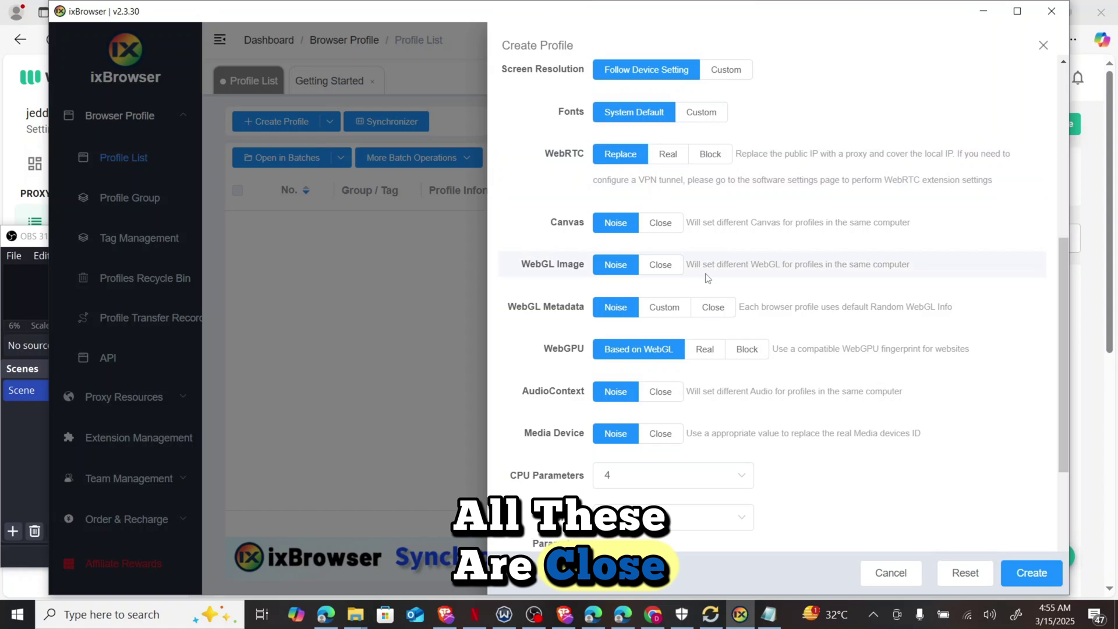
scroll(695, 256, down, 2)
scroll(708, 278, down, 2)
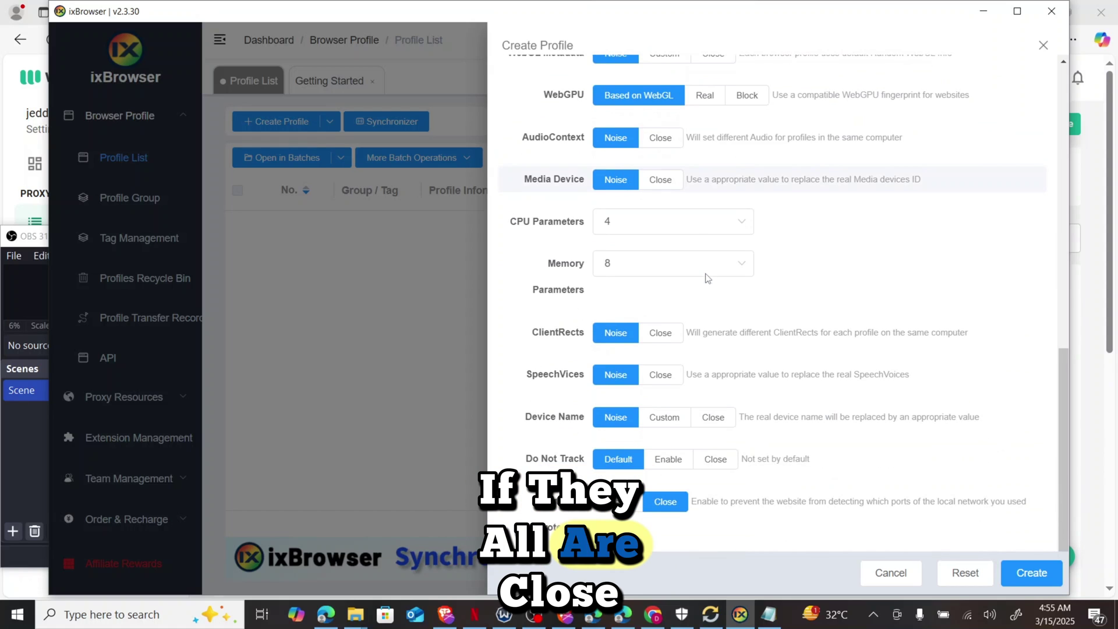
scroll(708, 278, up, 5)
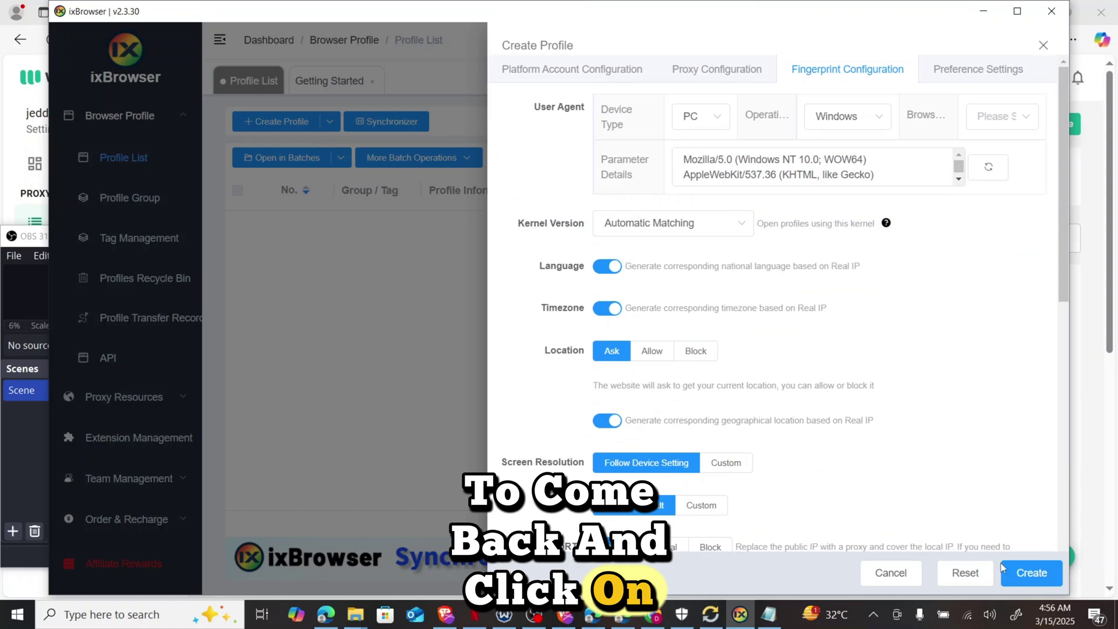
click(559, 69)
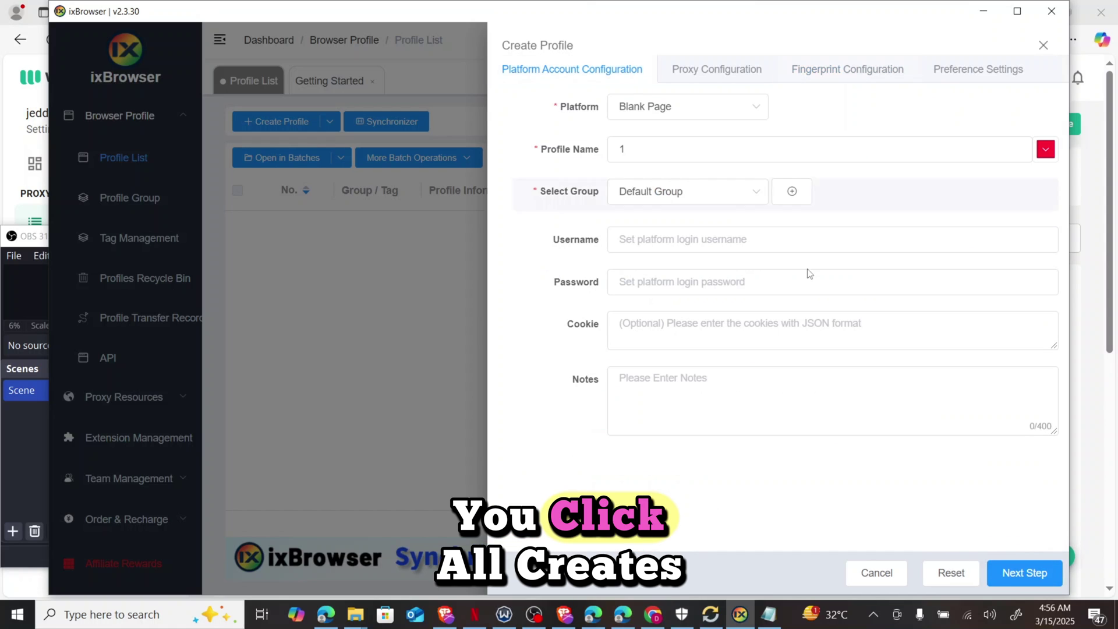
click(1010, 575)
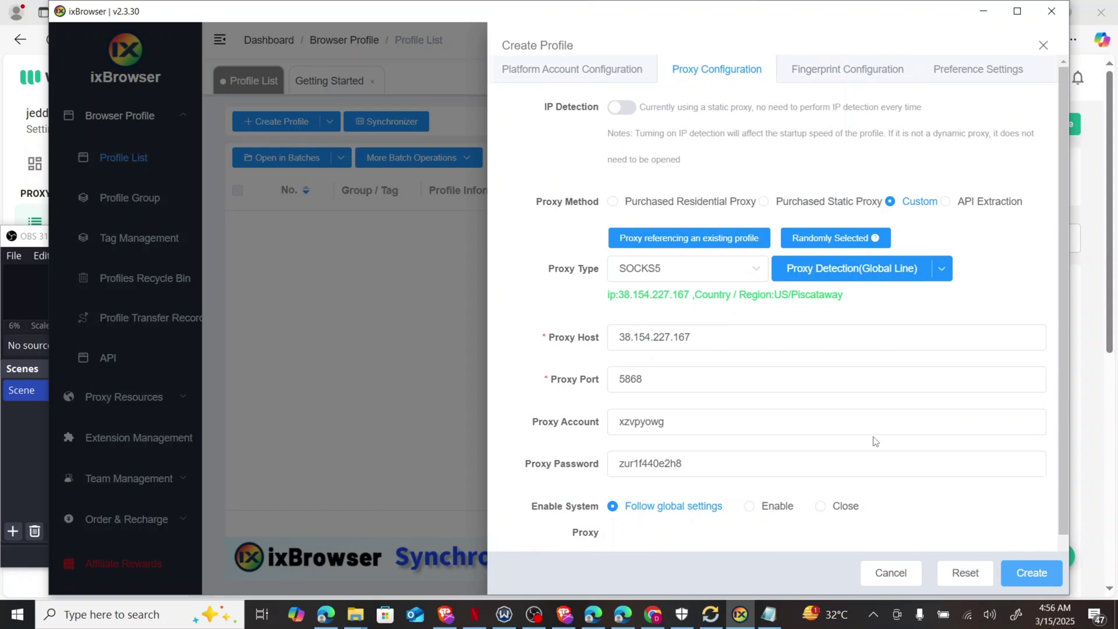
scroll(873, 442, down, 1)
click(1012, 573)
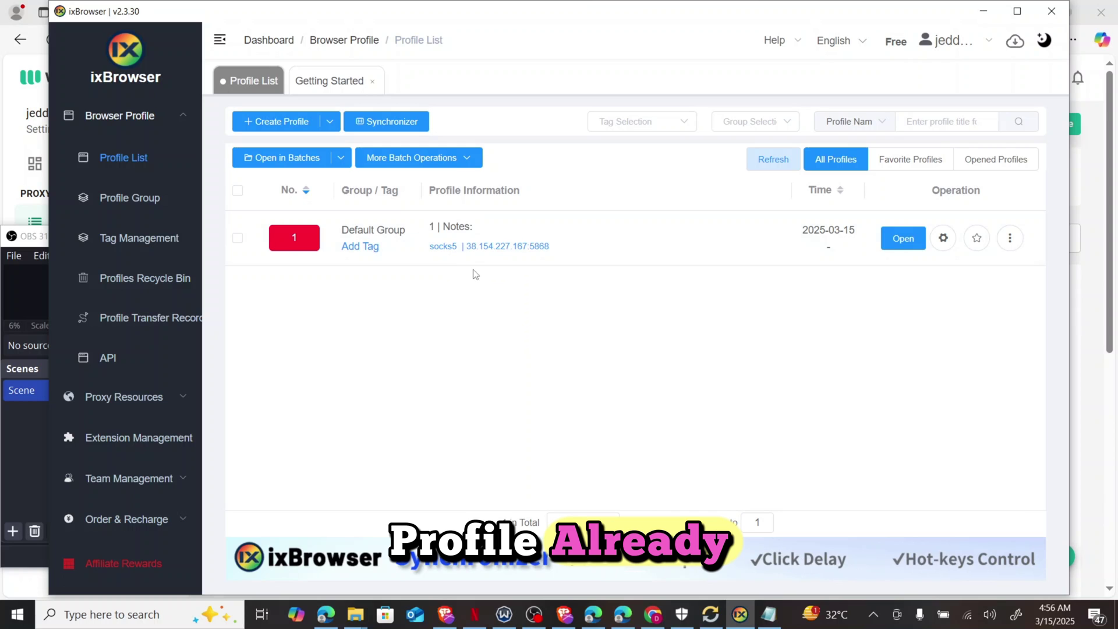
Step: Select all profiles in the list, open the settings of profile 1 and examine its fingerprint configuration
click(238, 192)
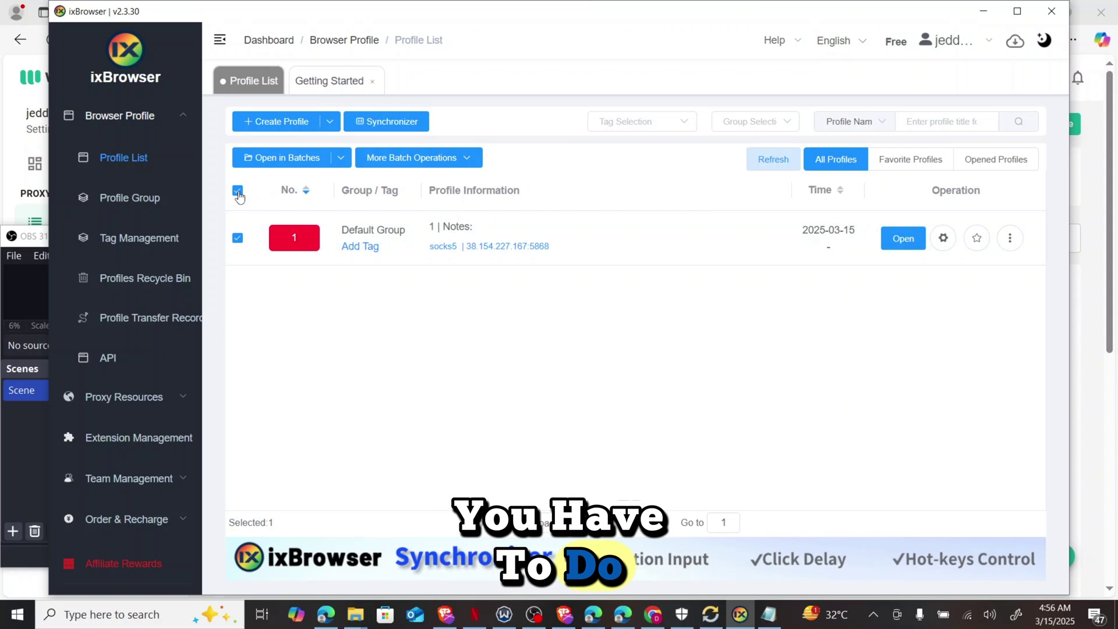
mouse_move(444, 160)
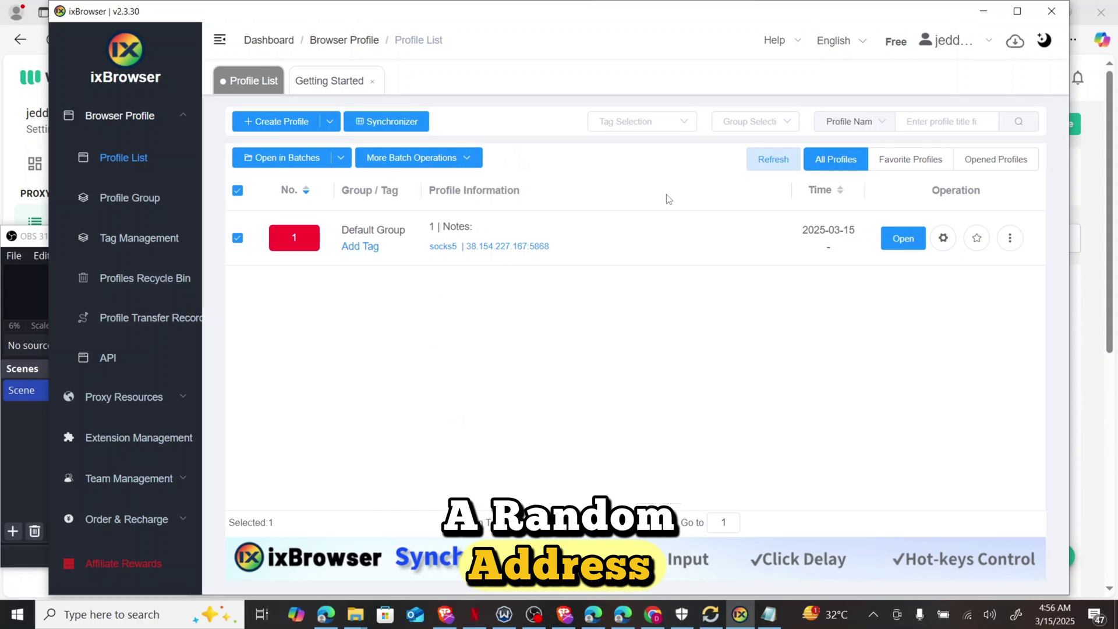
click(945, 238)
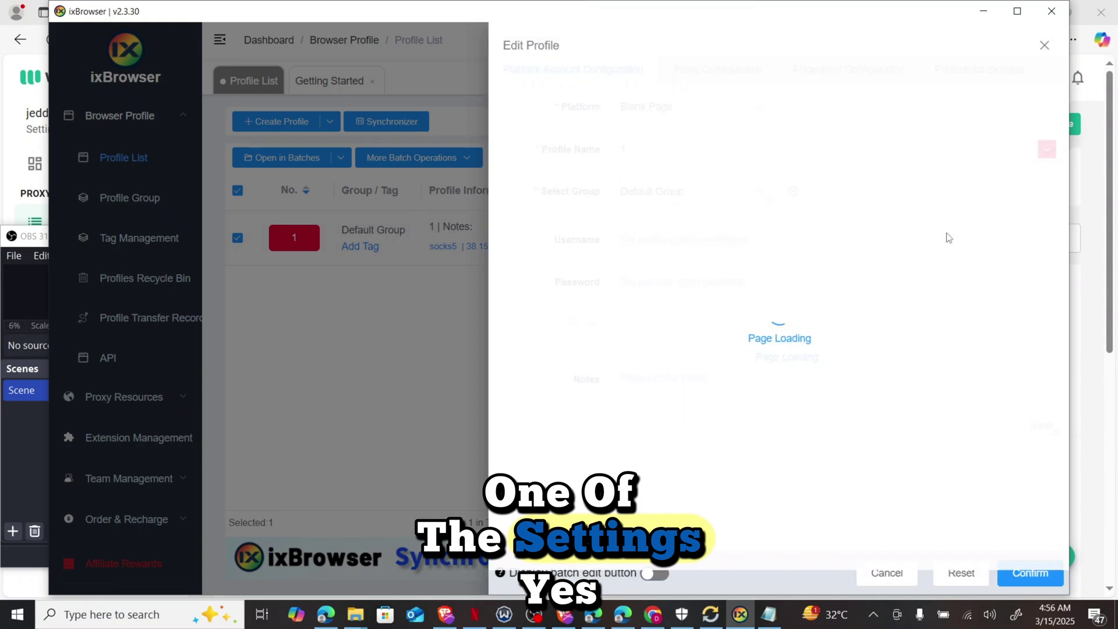
click(827, 76)
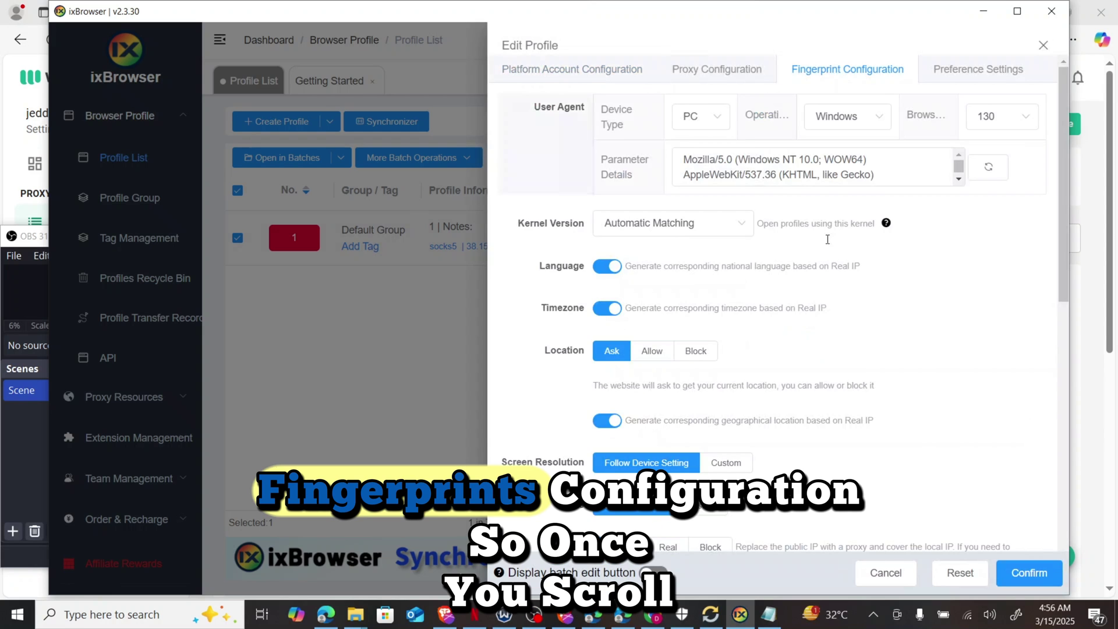
scroll(821, 332, down, 5)
scroll(821, 332, down, 6)
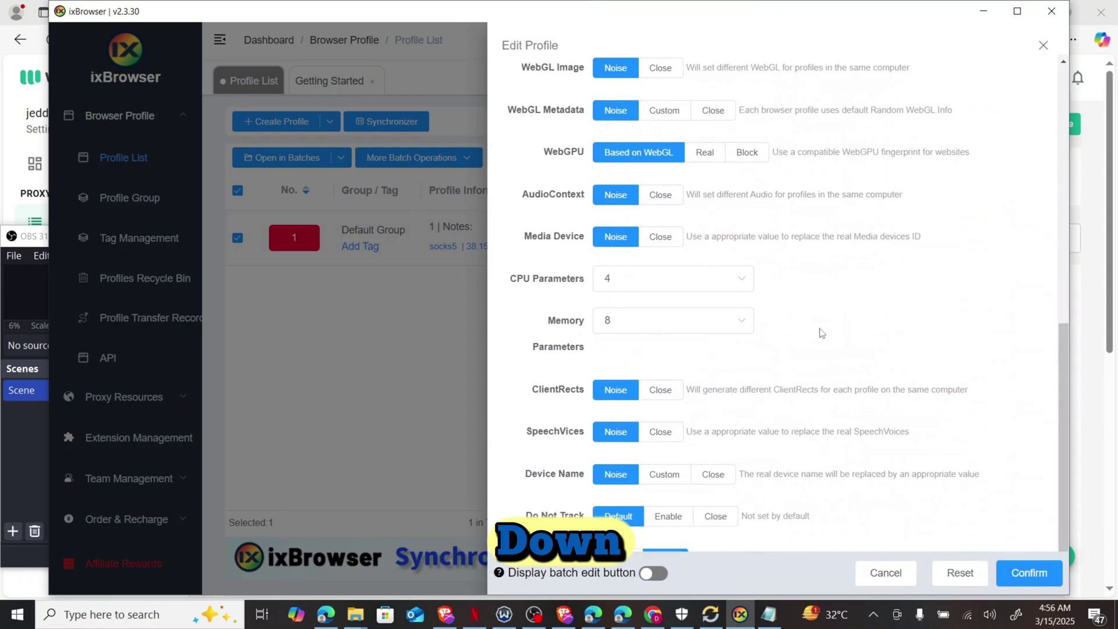
scroll(821, 332, up, 11)
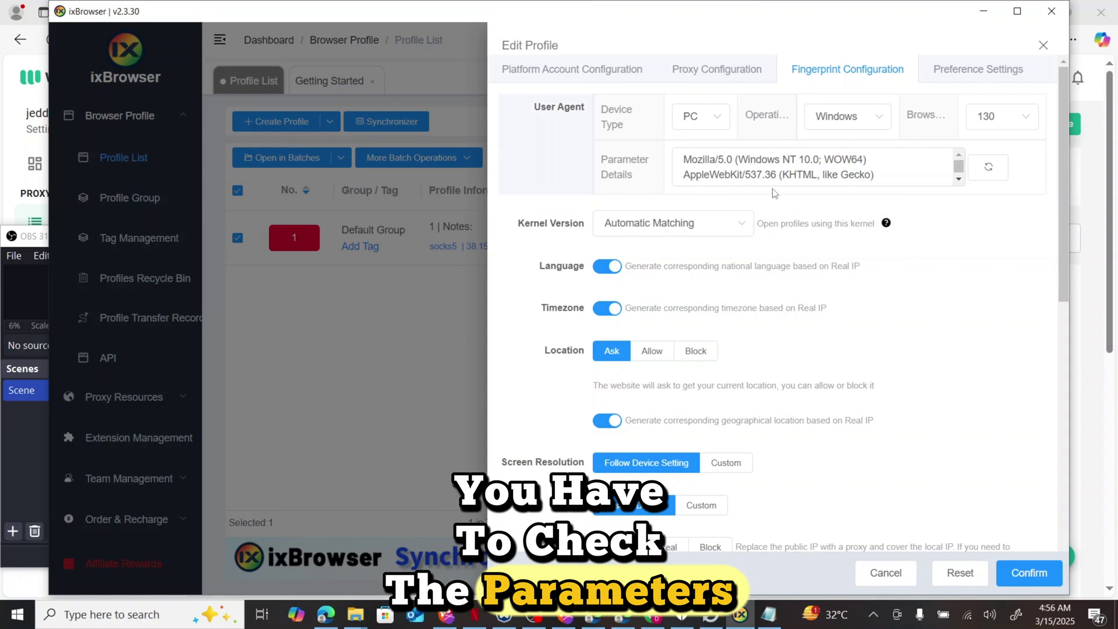
scroll(669, 273, down, 1)
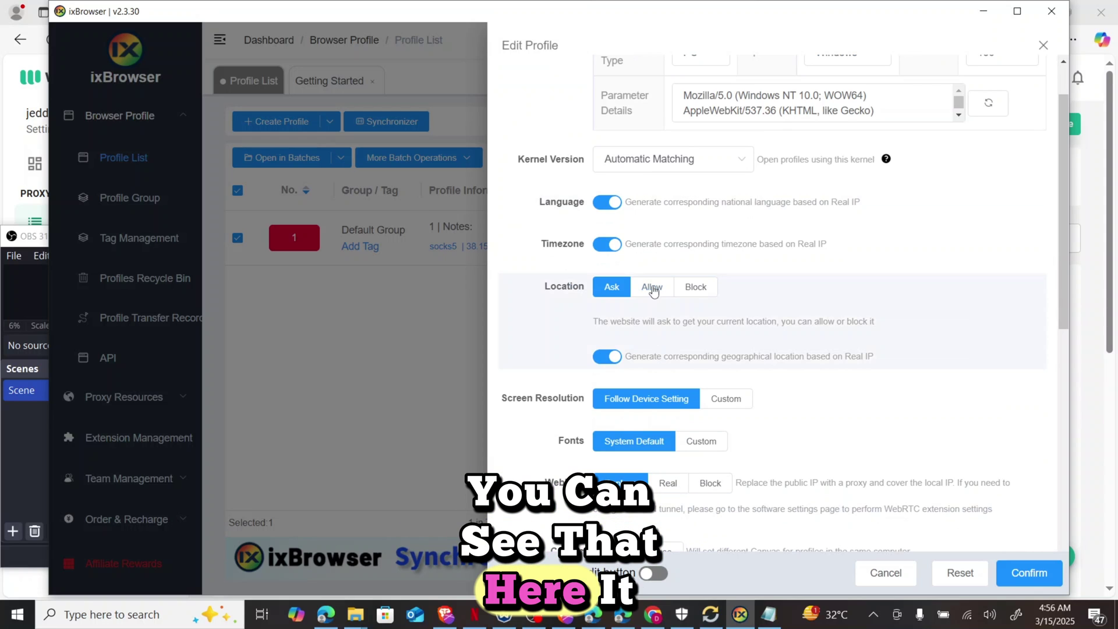
Step: Try the Allow option for Location, switch it back to Ask, and keep Kernel Version on Automatic Matching
click(614, 291)
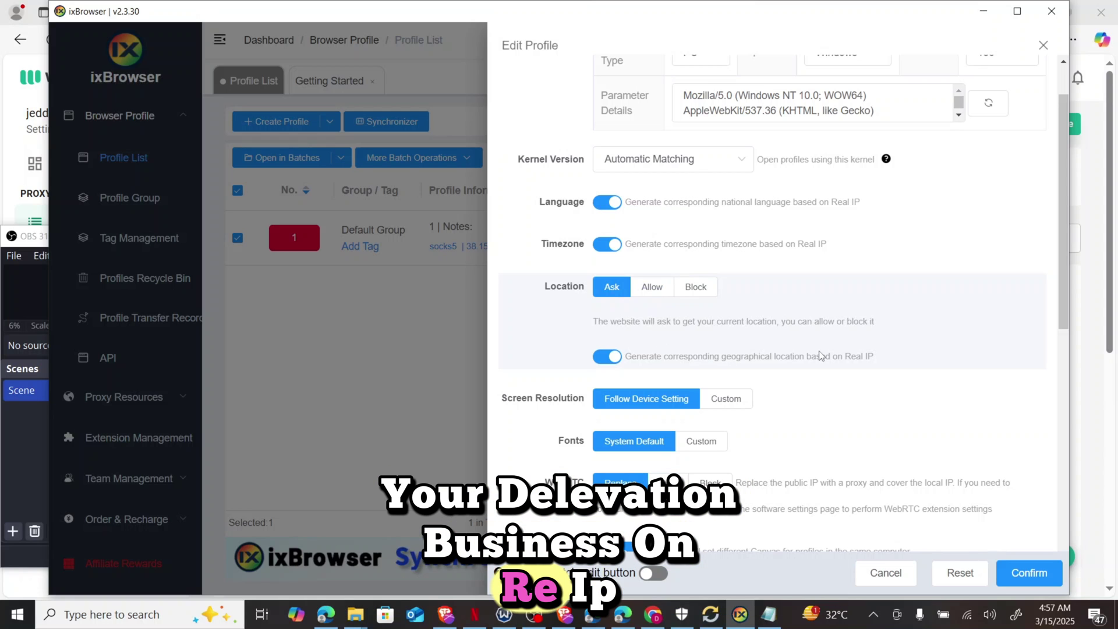
scroll(689, 317, down, 1)
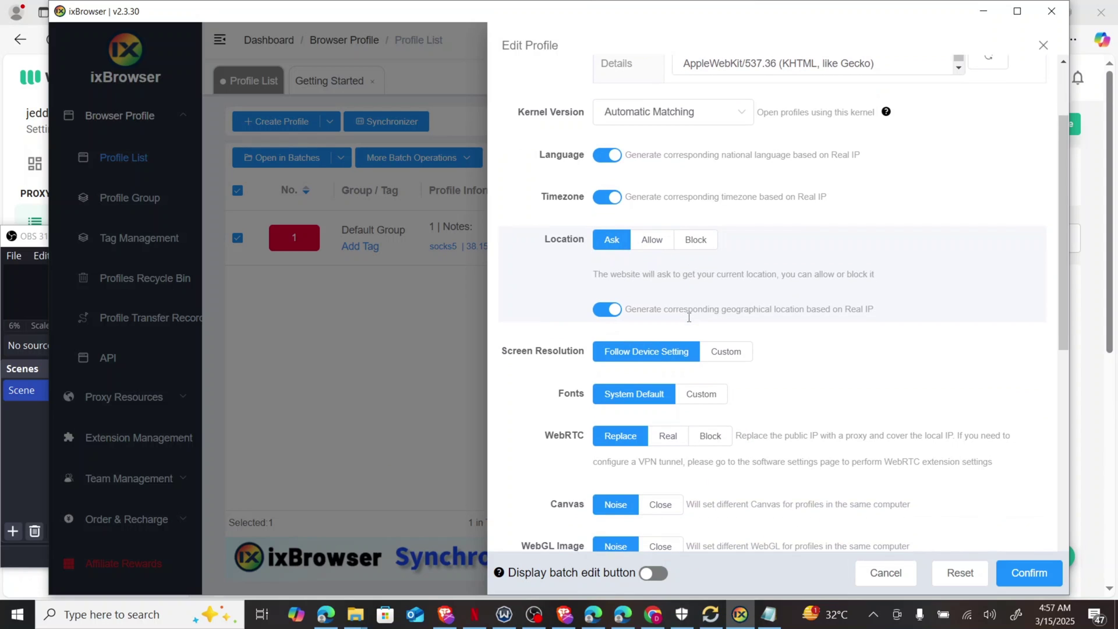
click(645, 245)
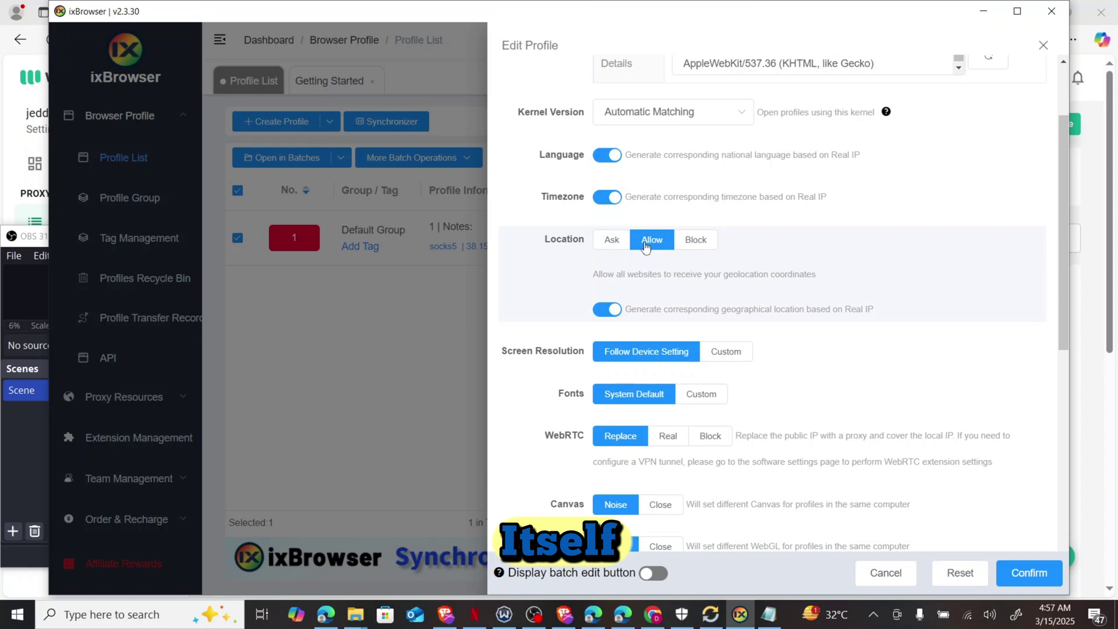
click(613, 242)
scroll(618, 247, up, 3)
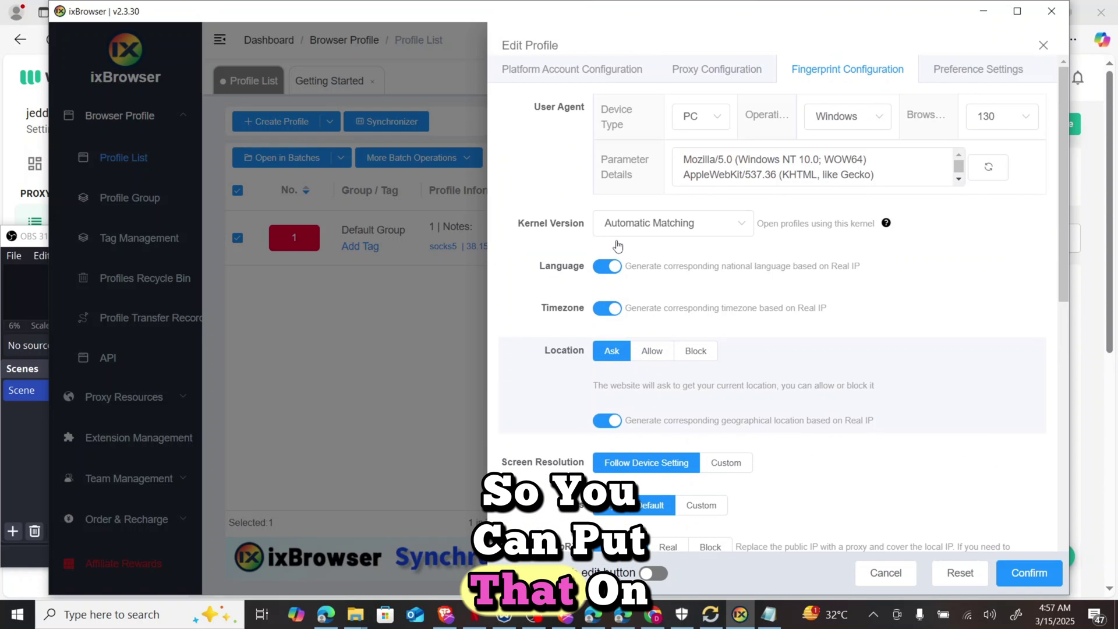
click(662, 228)
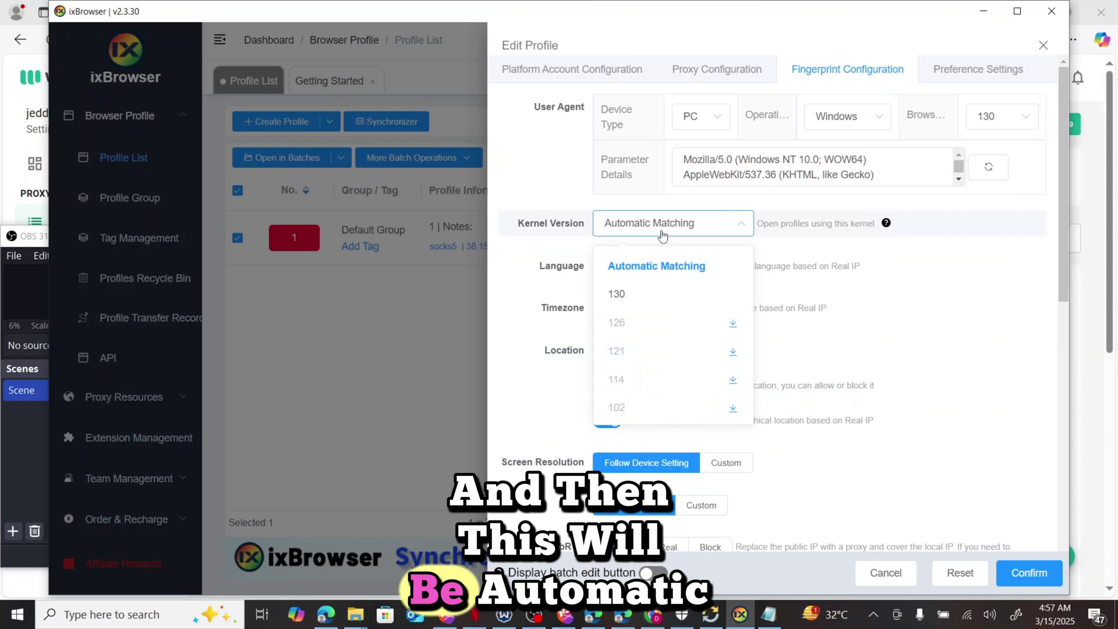
click(657, 266)
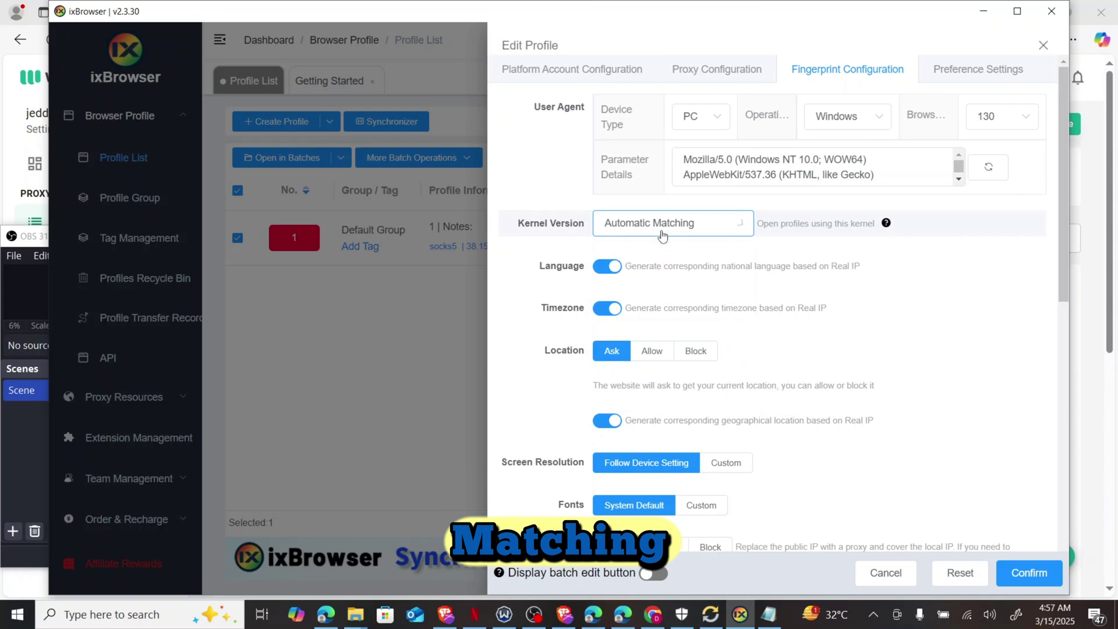
Step: Cross-check the profile's proxy, platform account and preference settings, and close the profile editor without saving
click(706, 69)
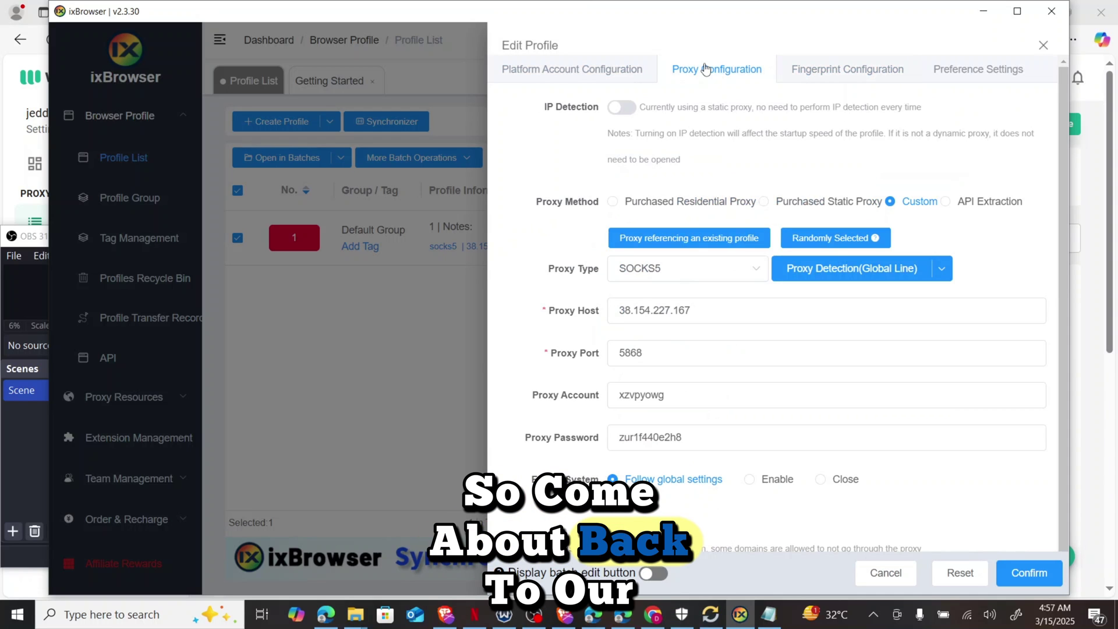
scroll(699, 320, down, 1)
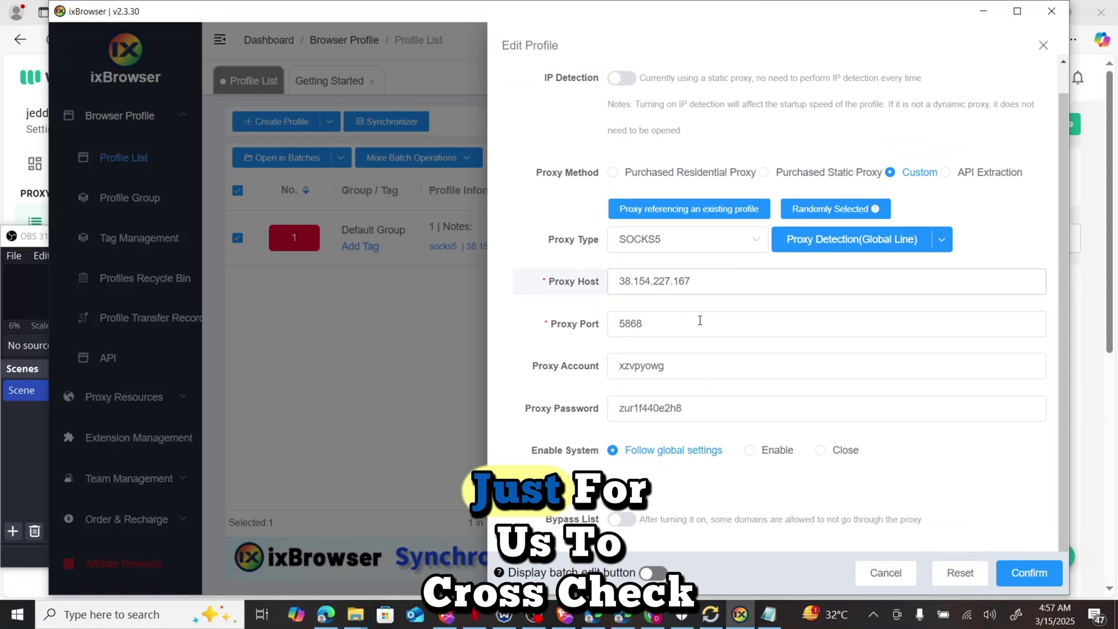
scroll(699, 320, up, 1)
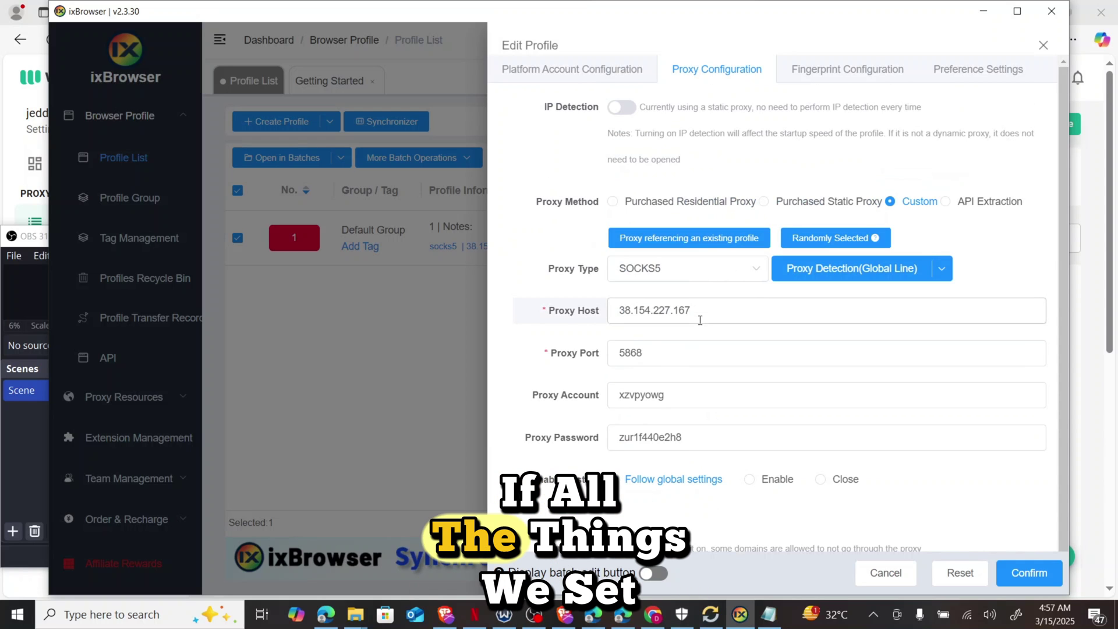
click(610, 80)
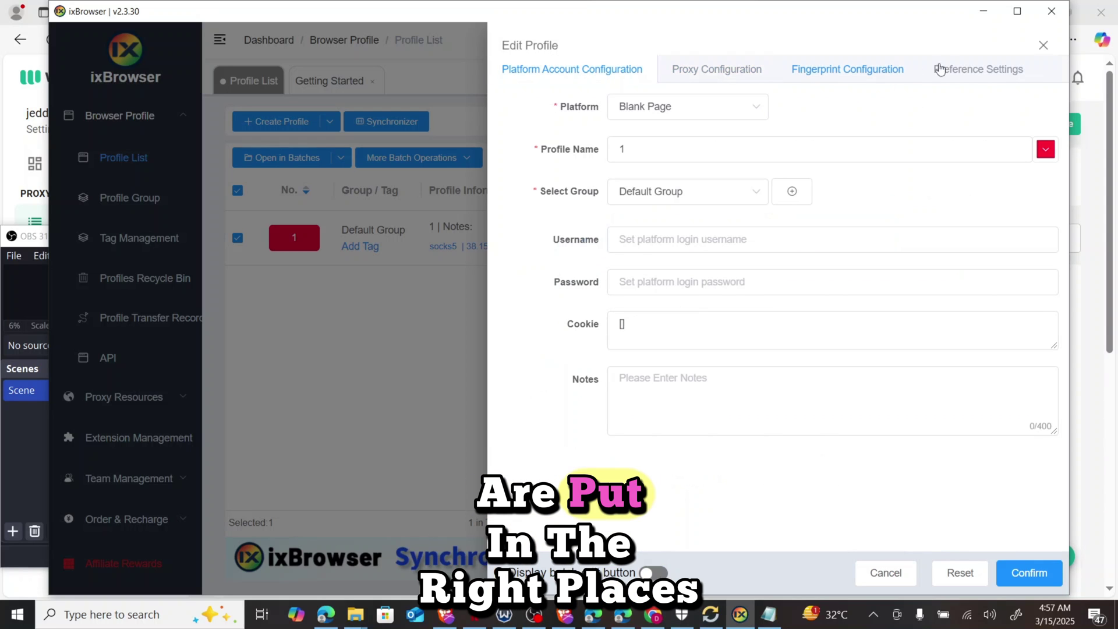
click(977, 72)
scroll(792, 239, down, 6)
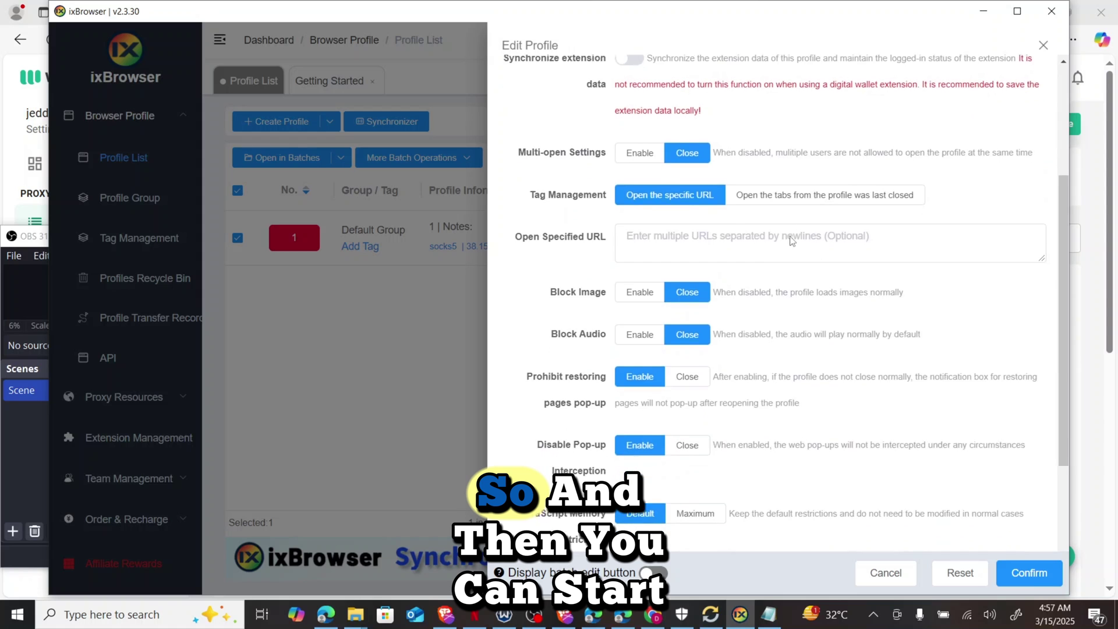
scroll(792, 240, up, 6)
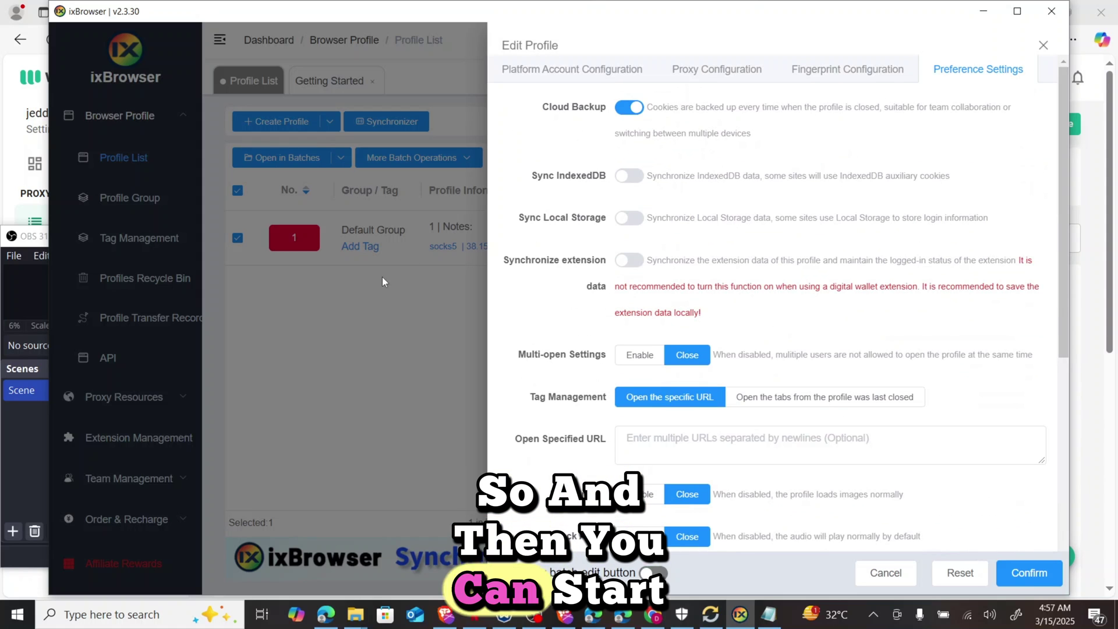
click(1046, 51)
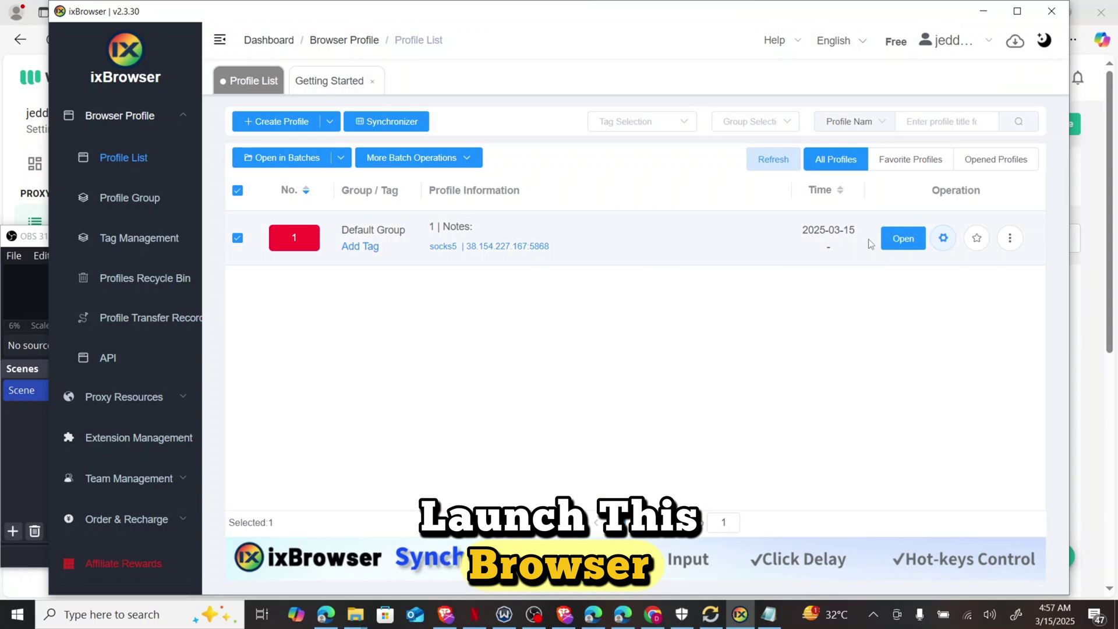
Step: Launch profile 1 in its own browser window, open a new tab there and minimize the window
click(909, 241)
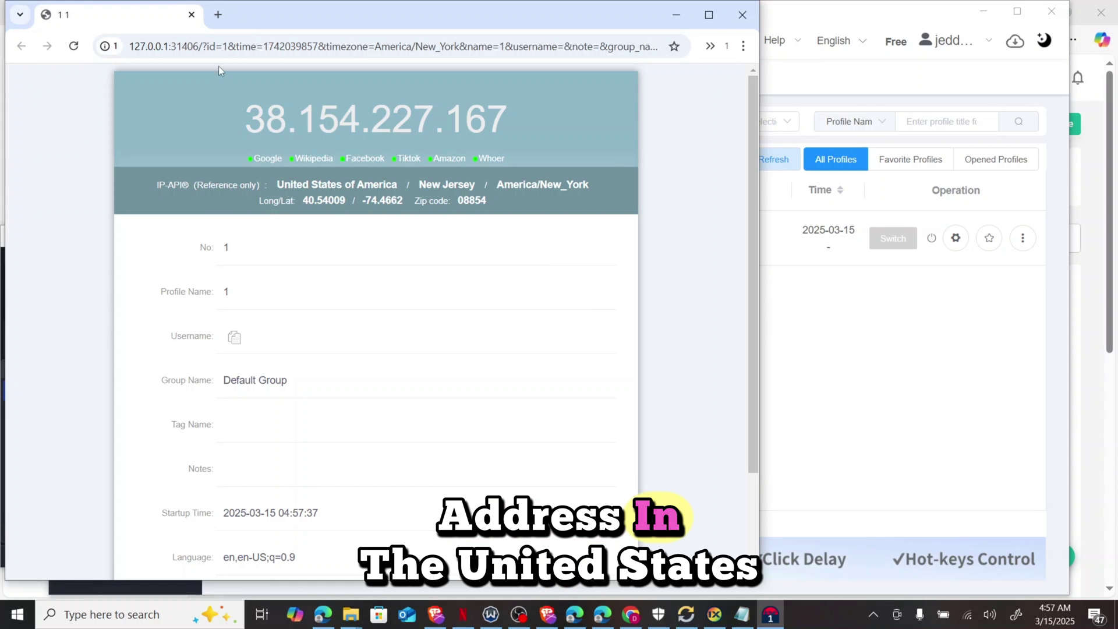
click(218, 16)
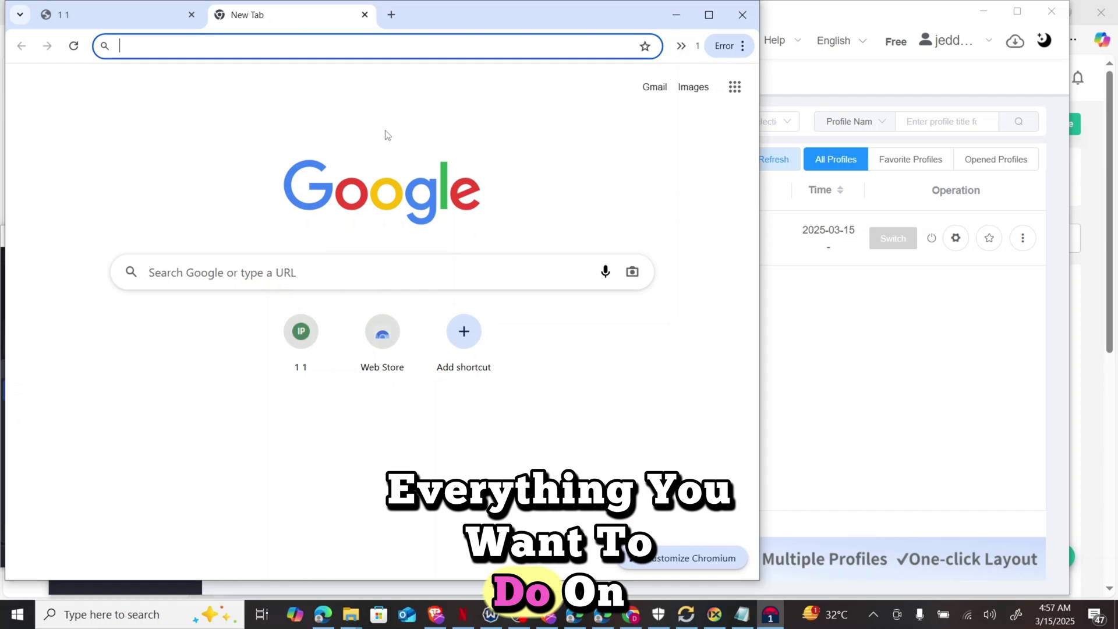
click(676, 15)
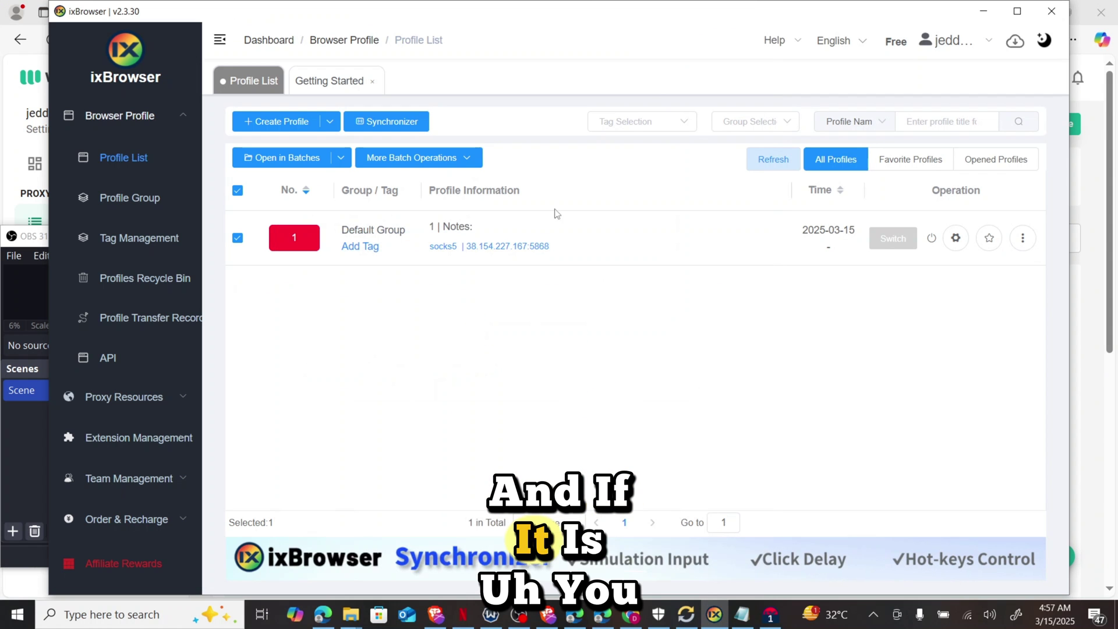
Step: Start a second profile with facebook.com as its platform and 2 as its profile name
click(275, 123)
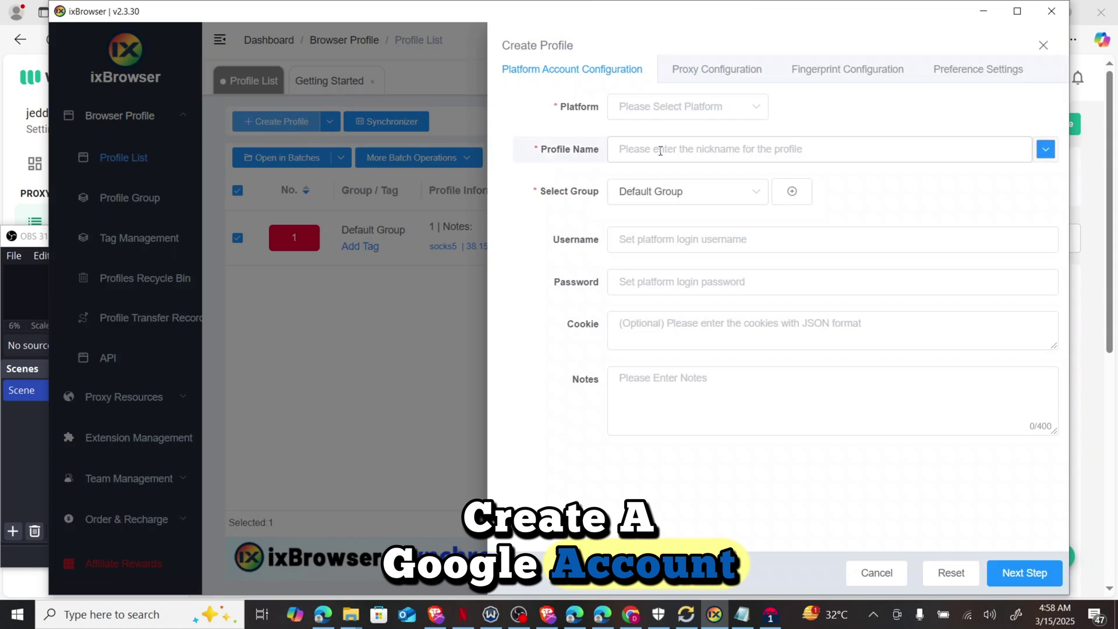
click(663, 107)
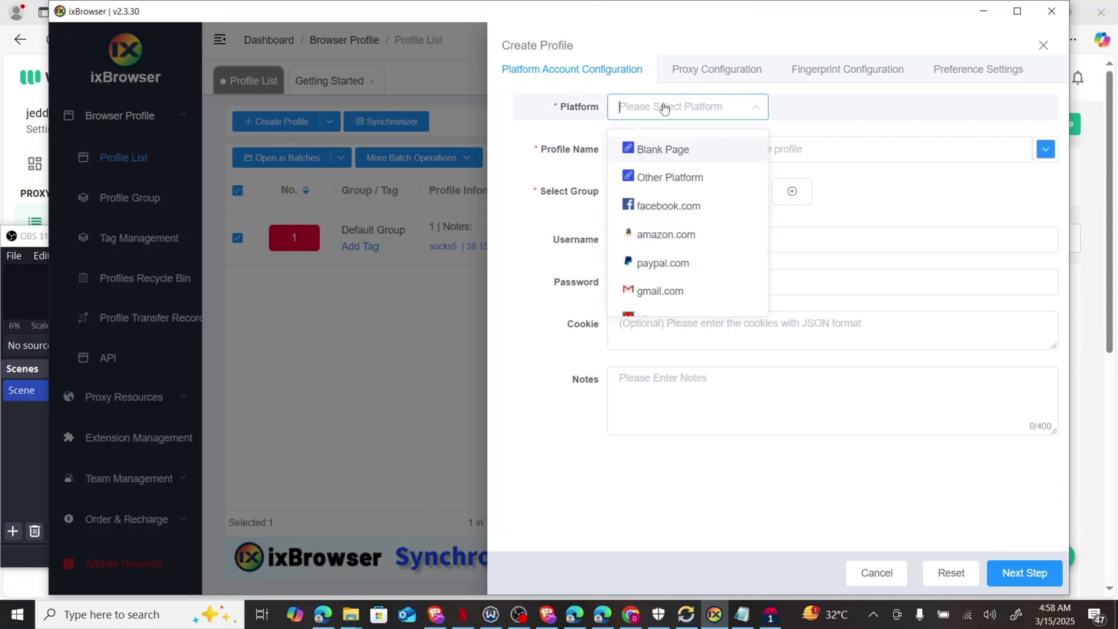
click(667, 208)
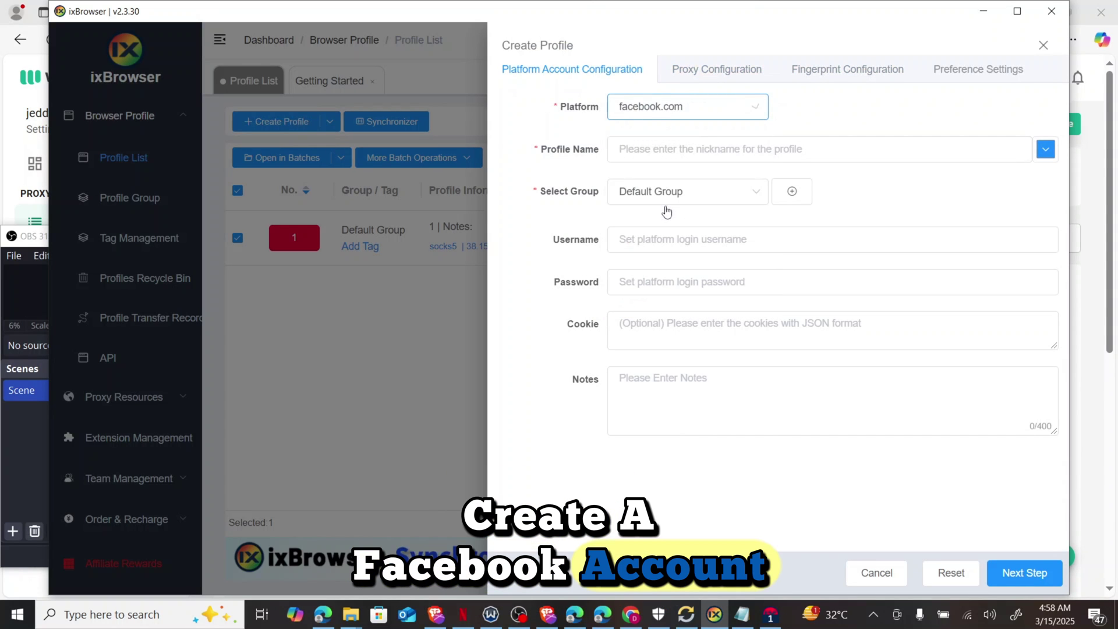
click(661, 154)
text(2)
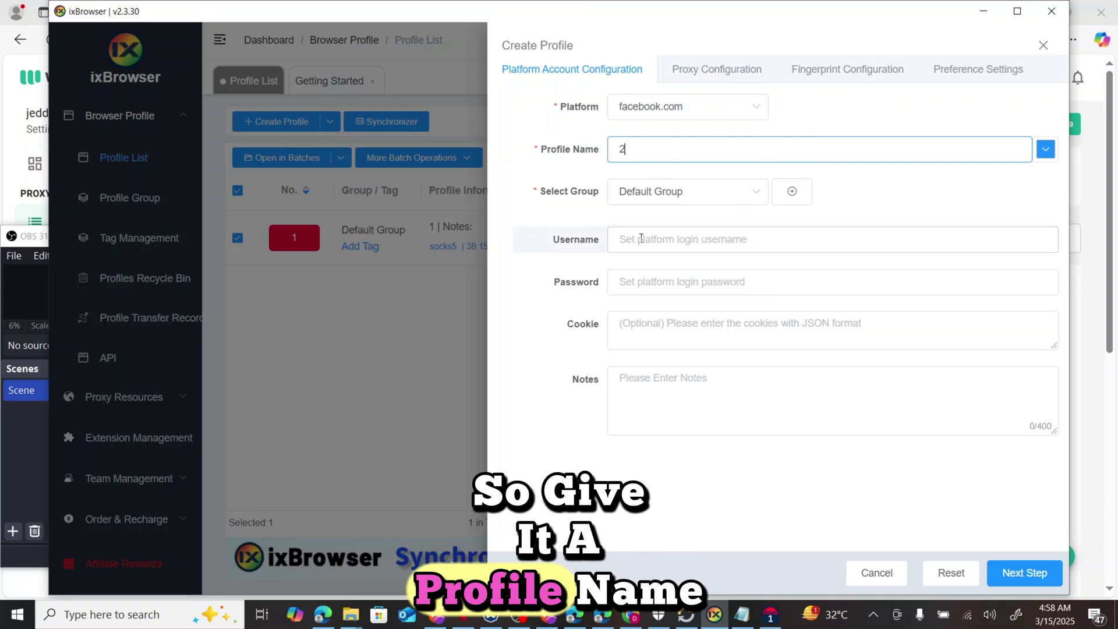
Step: Set the new profile's proxy type to SOCKS5 in its proxy configuration
click(724, 69)
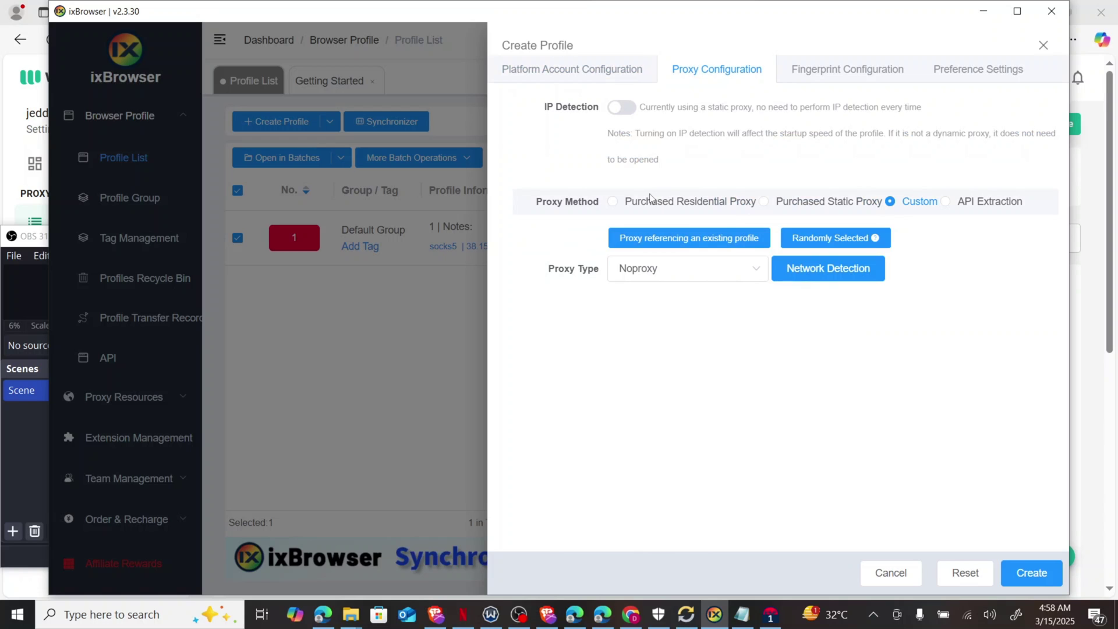
click(717, 267)
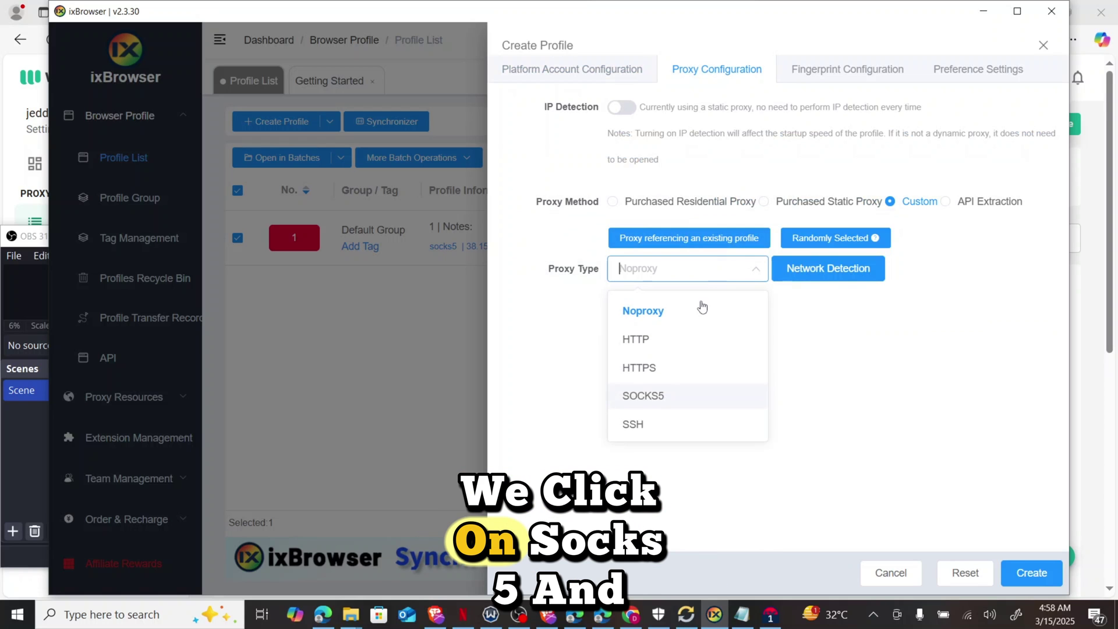
click(681, 396)
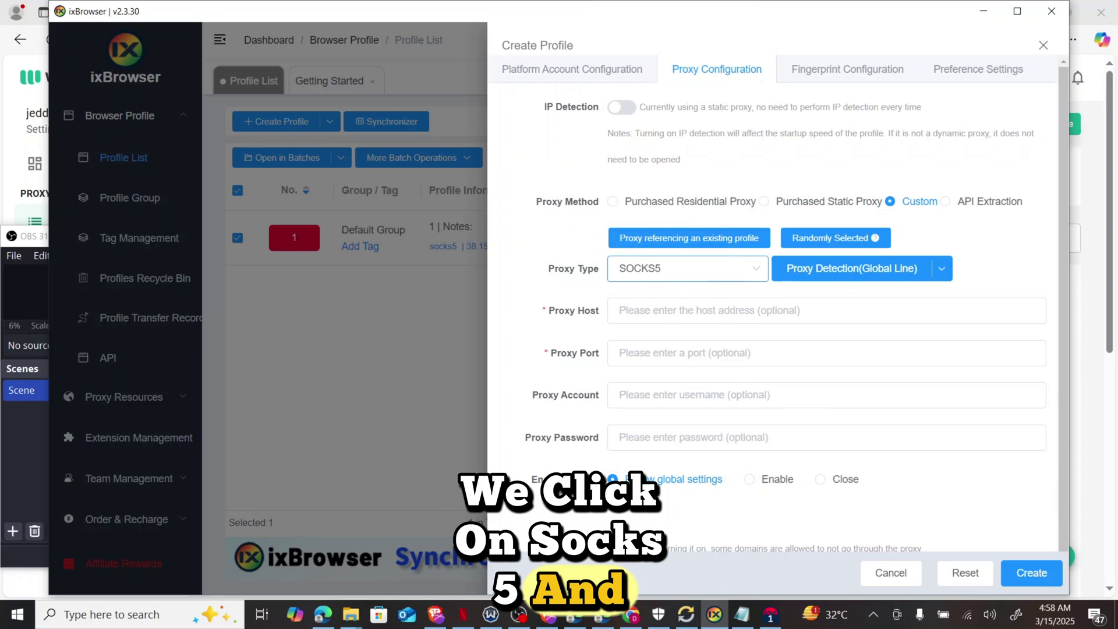
Step: Copy the 38.153.152.244:9594 proxy line from the Webshare 10 proxies Notepad file, fill in the proxy host, port, account and password with it, and run proxy detection
click(745, 615)
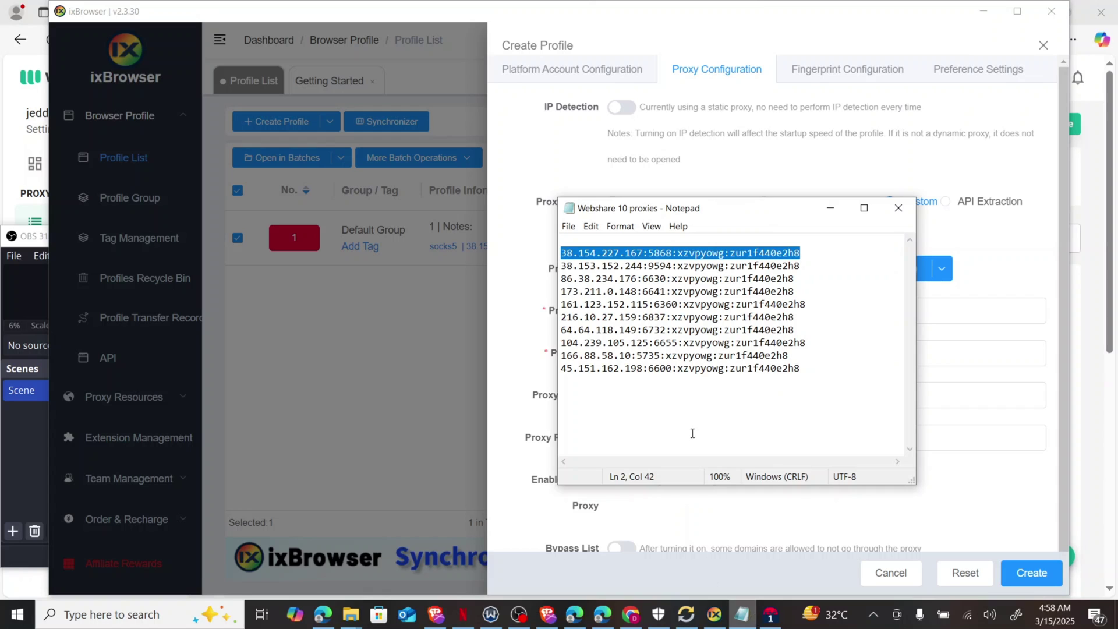
triple_click(621, 266)
key(ctrl+c)
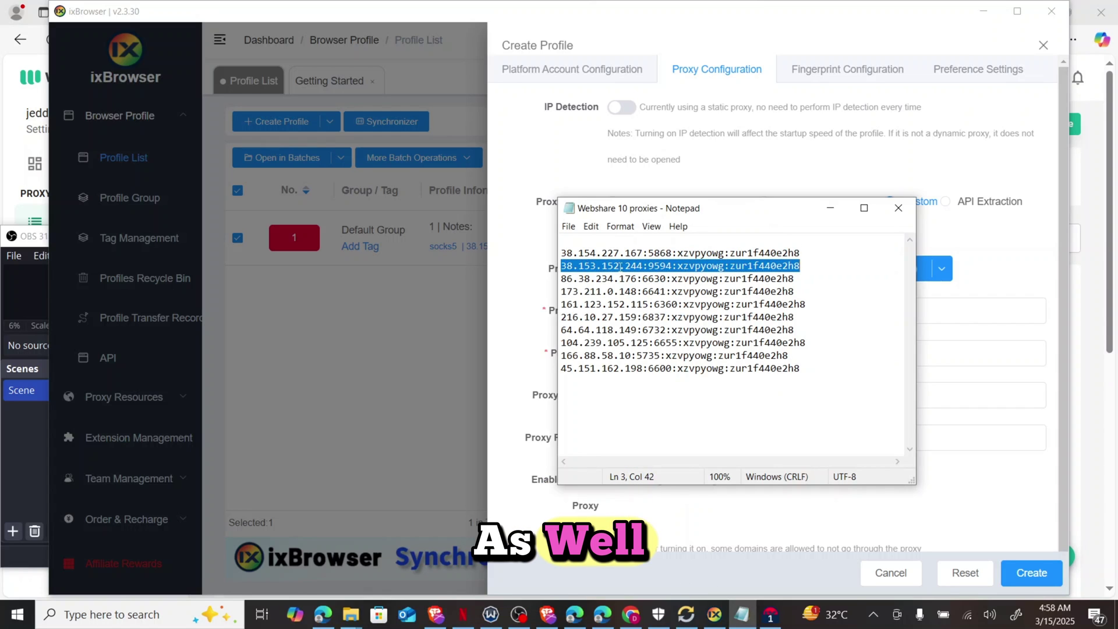
click(970, 305)
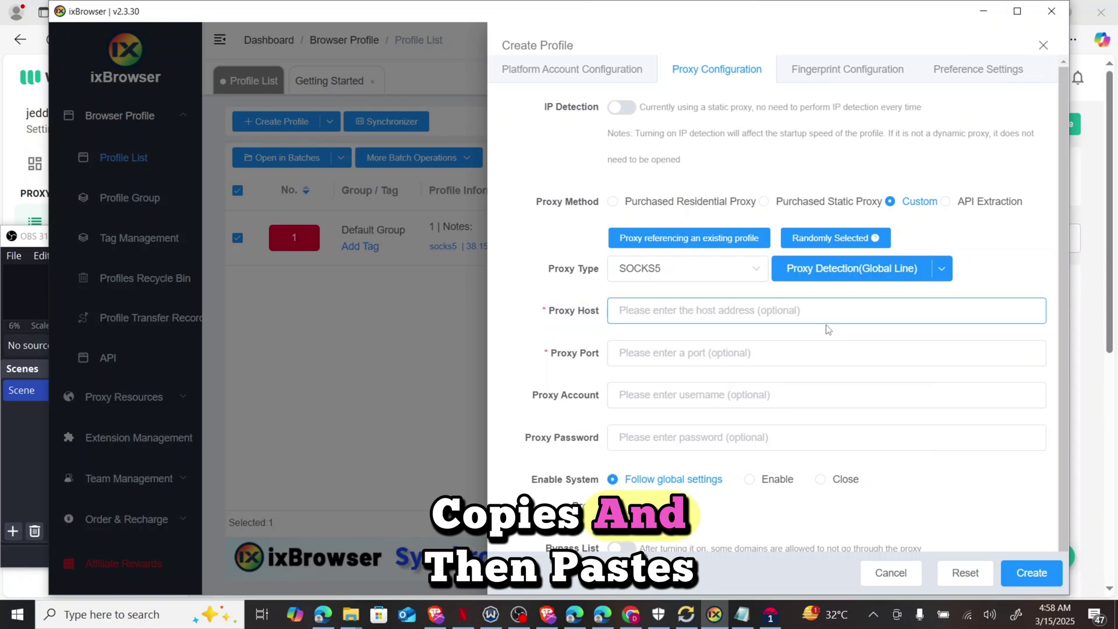
key(ctrl+v)
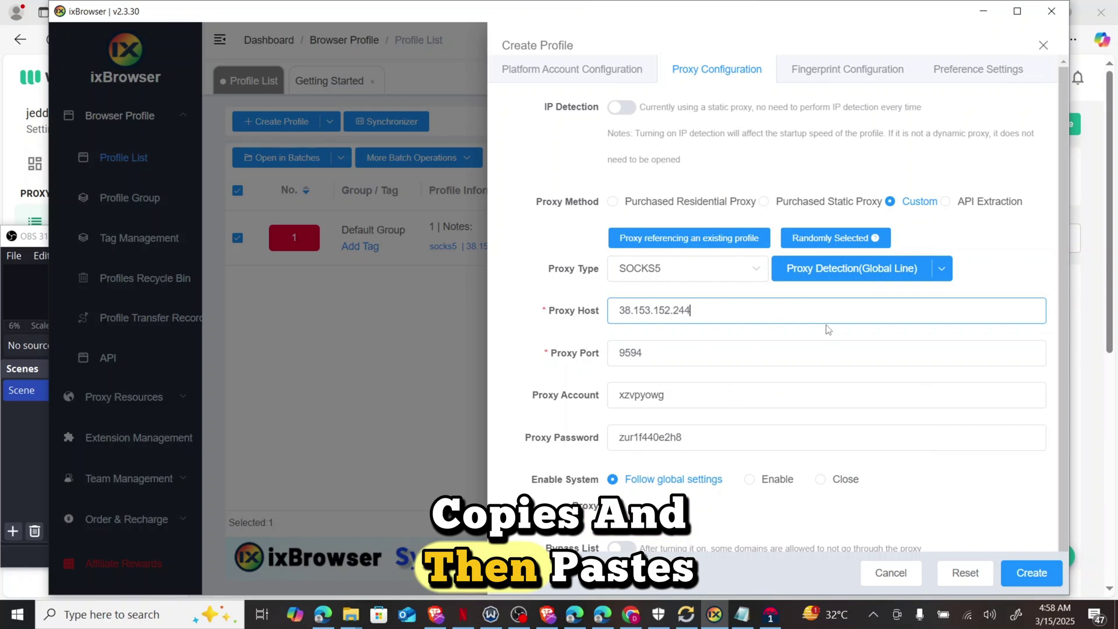
click(856, 269)
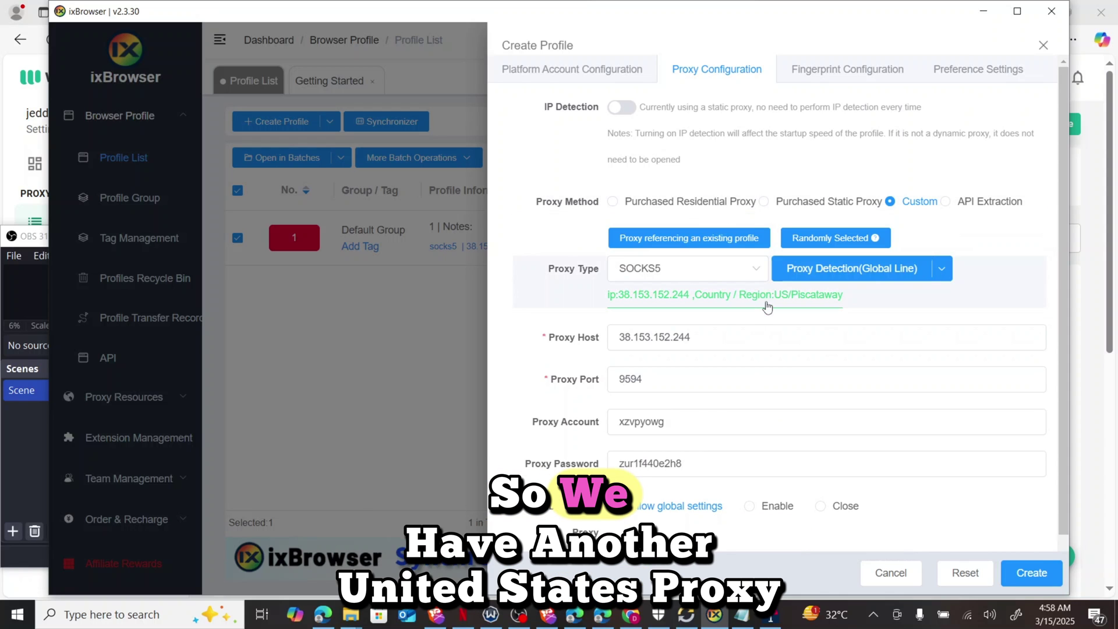
scroll(757, 411, down, 1)
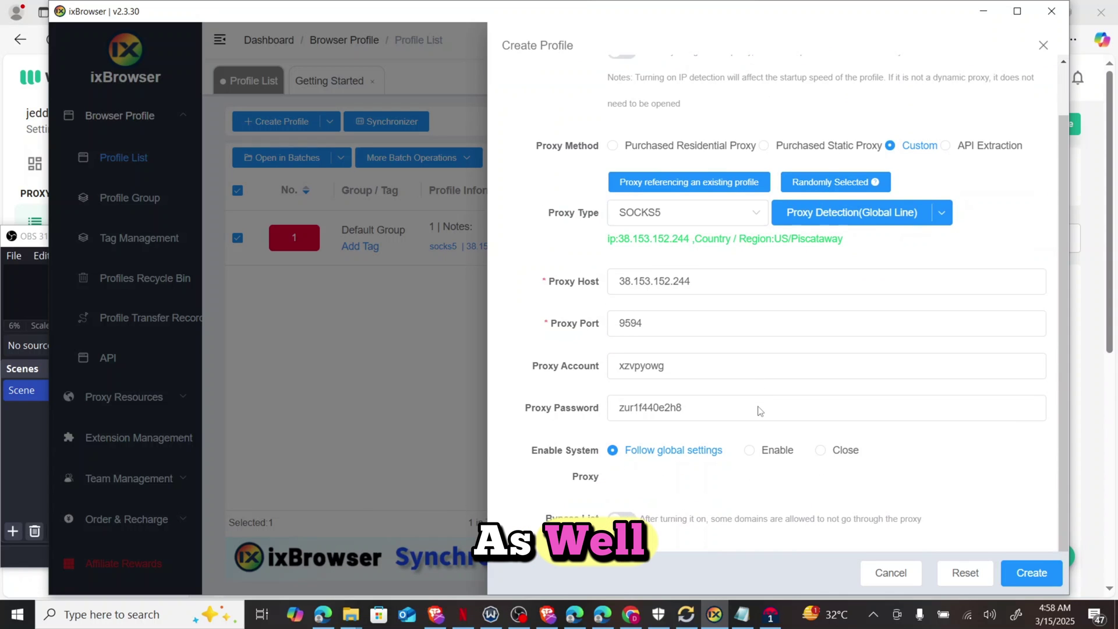
scroll(757, 411, up, 1)
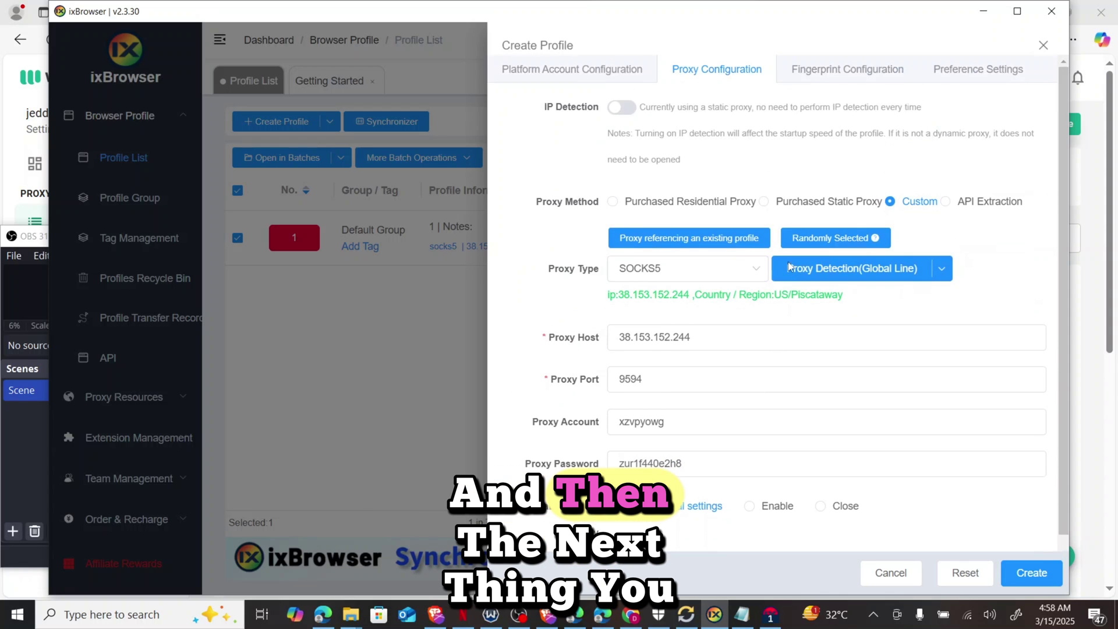
Step: Examine the operating system and device type choices in the new profile's fingerprint configuration
click(827, 68)
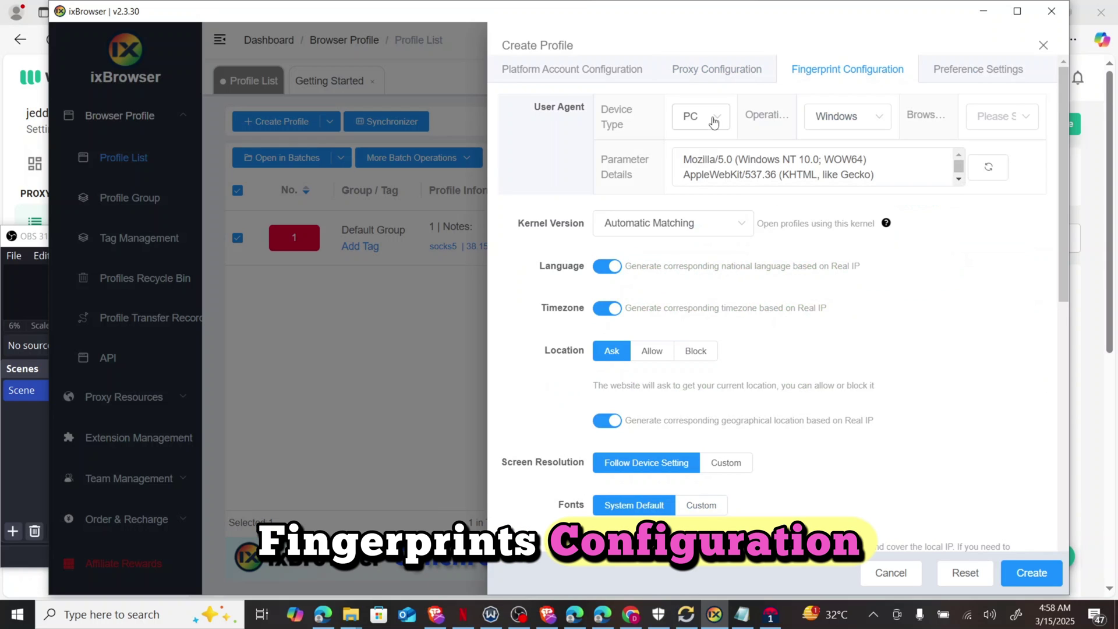
click(824, 125)
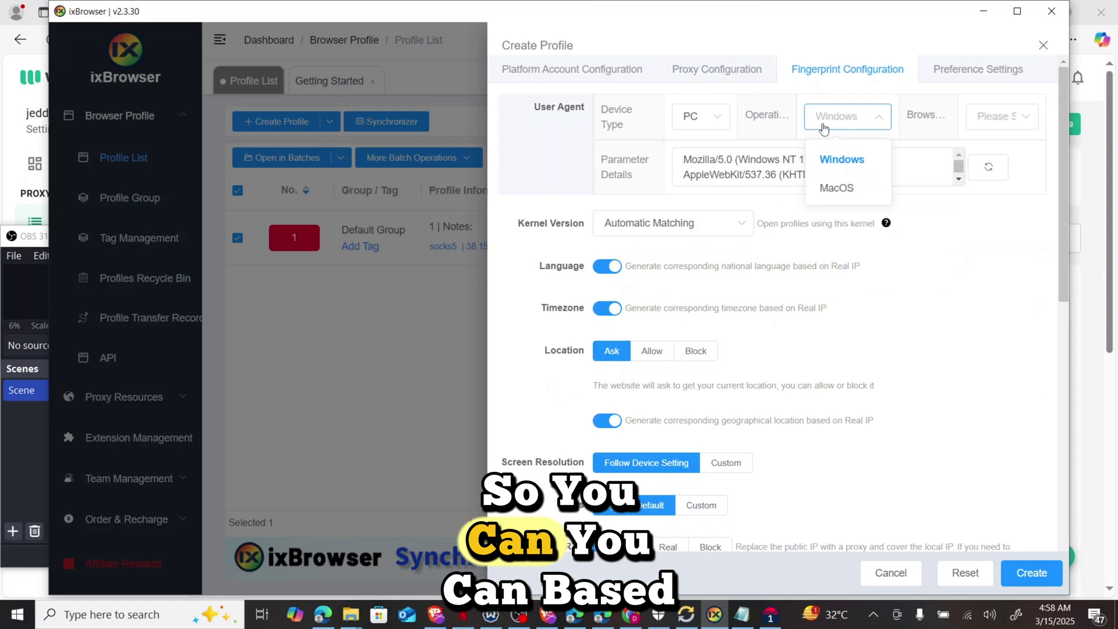
click(823, 125)
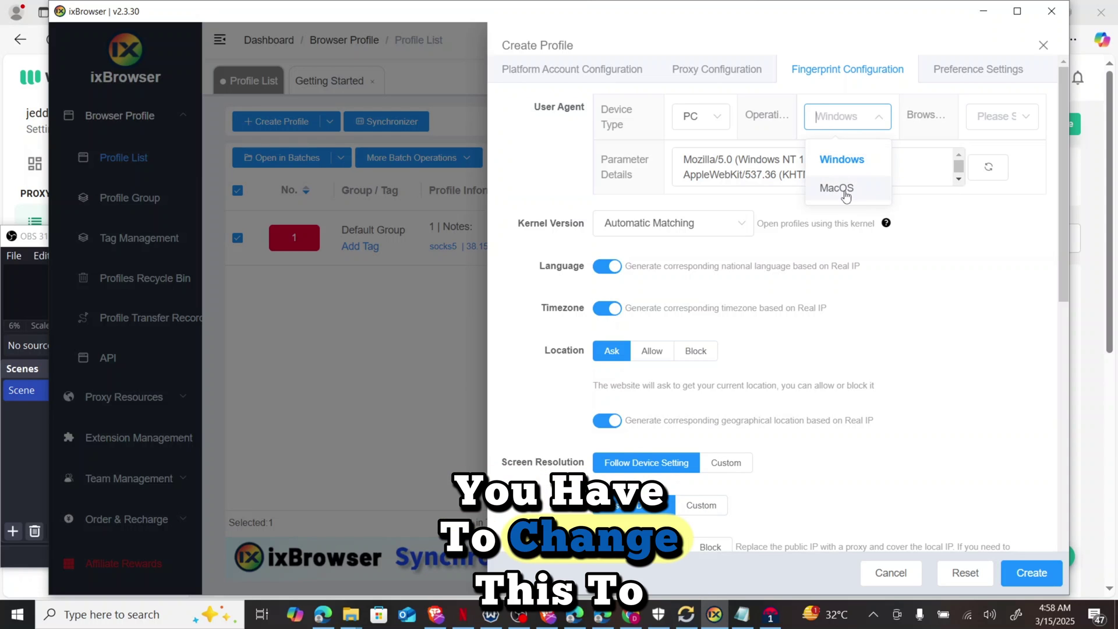
click(697, 122)
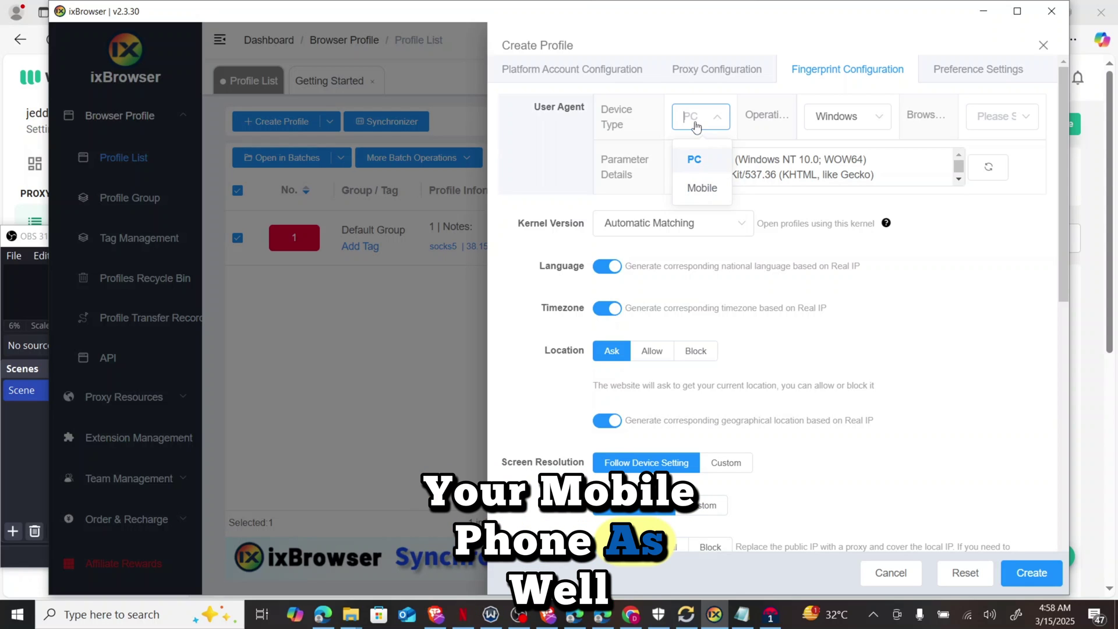
Step: Review the new profile's preference settings from cloud backup to imported bookmarks, and create the profile
click(960, 74)
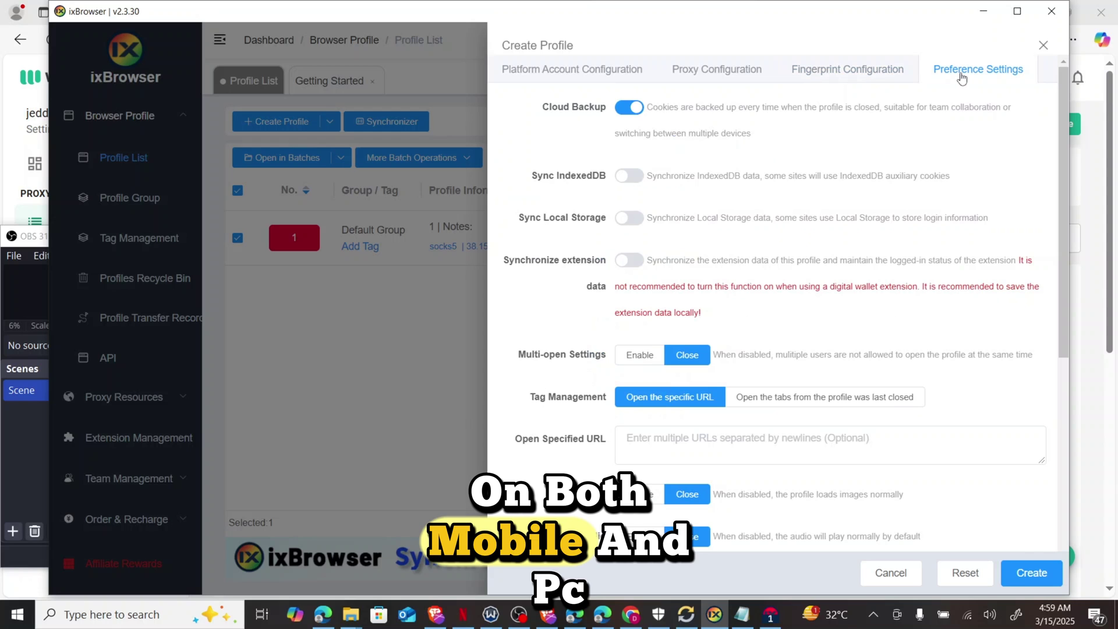
scroll(764, 280, down, 1)
scroll(765, 280, down, 3)
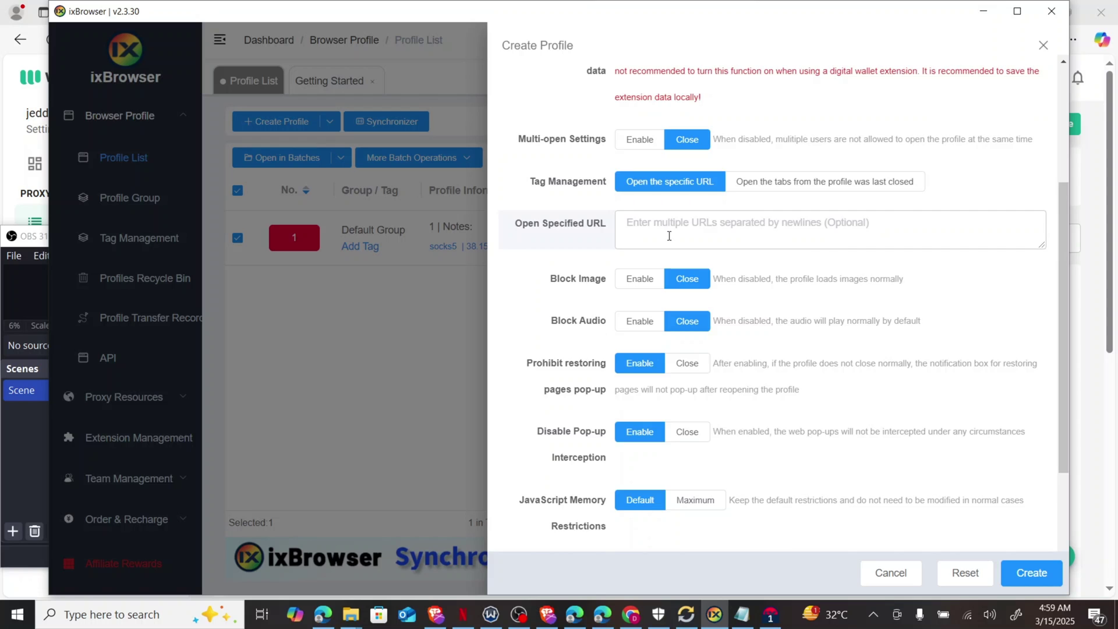
scroll(669, 236, down, 4)
scroll(670, 239, up, 8)
scroll(670, 240, down, 8)
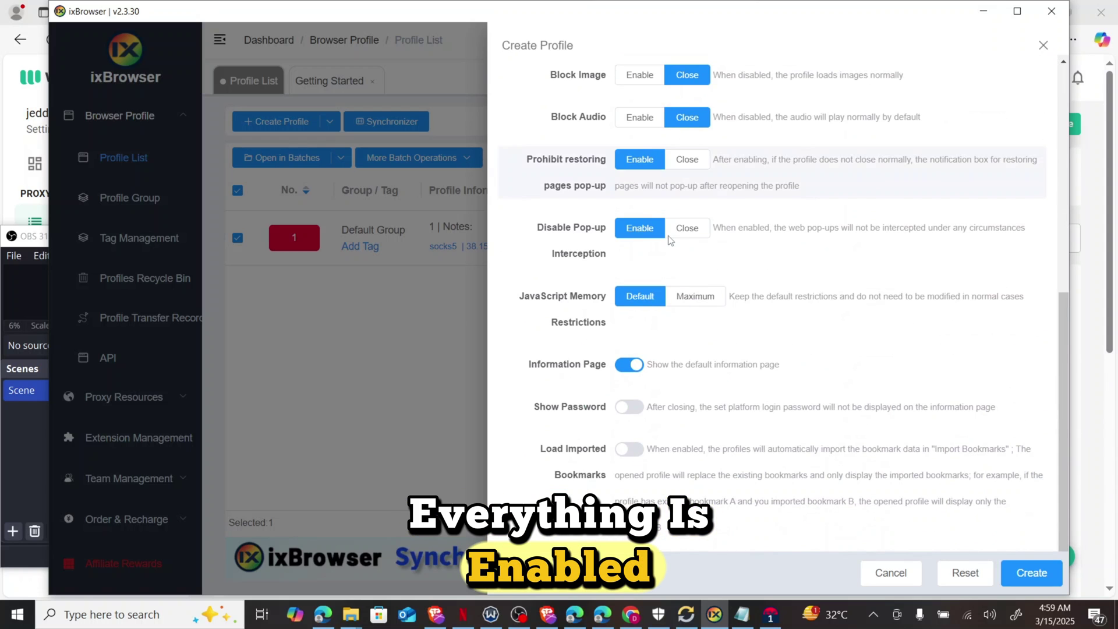
scroll(670, 240, up, 8)
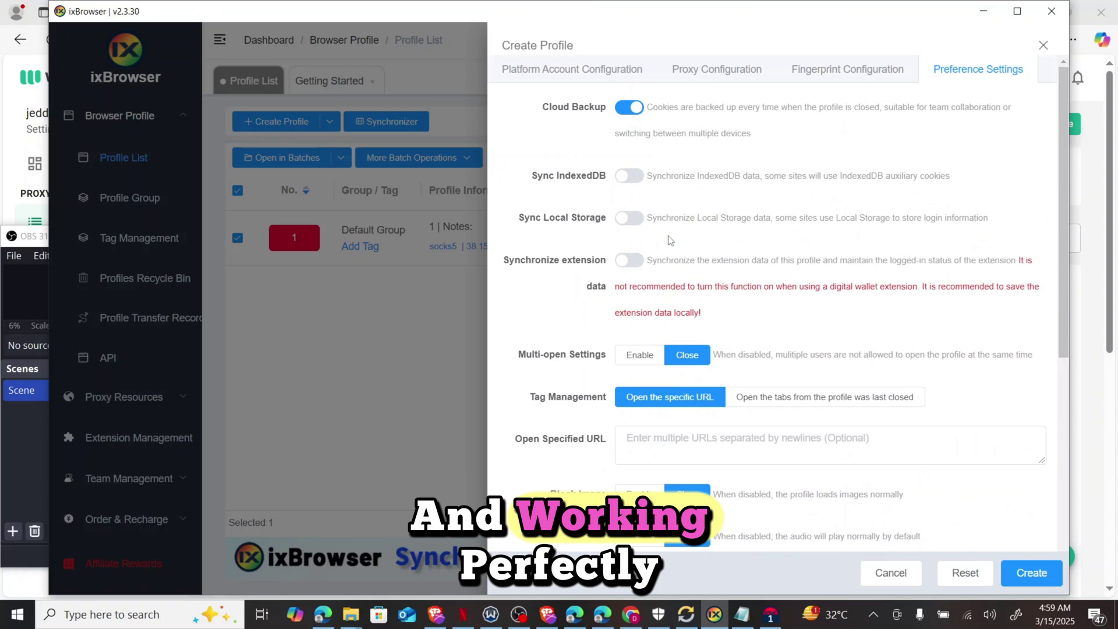
click(1023, 579)
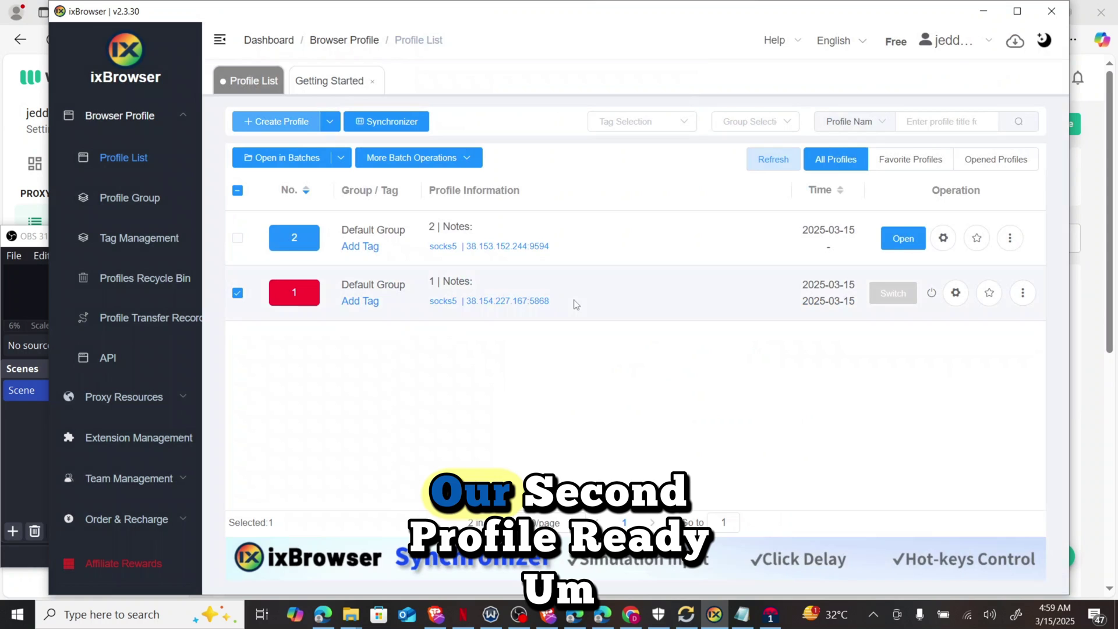
Step: Launch profile 2 in its own browser window, show its Facebook login page and minimize the window
click(906, 240)
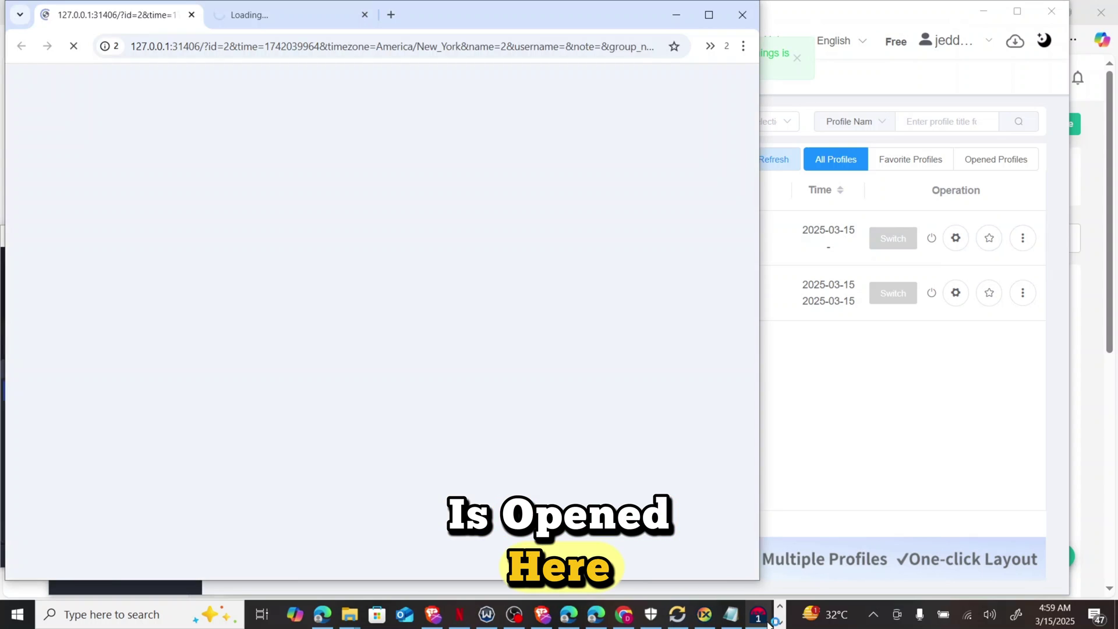
mouse_move(759, 618)
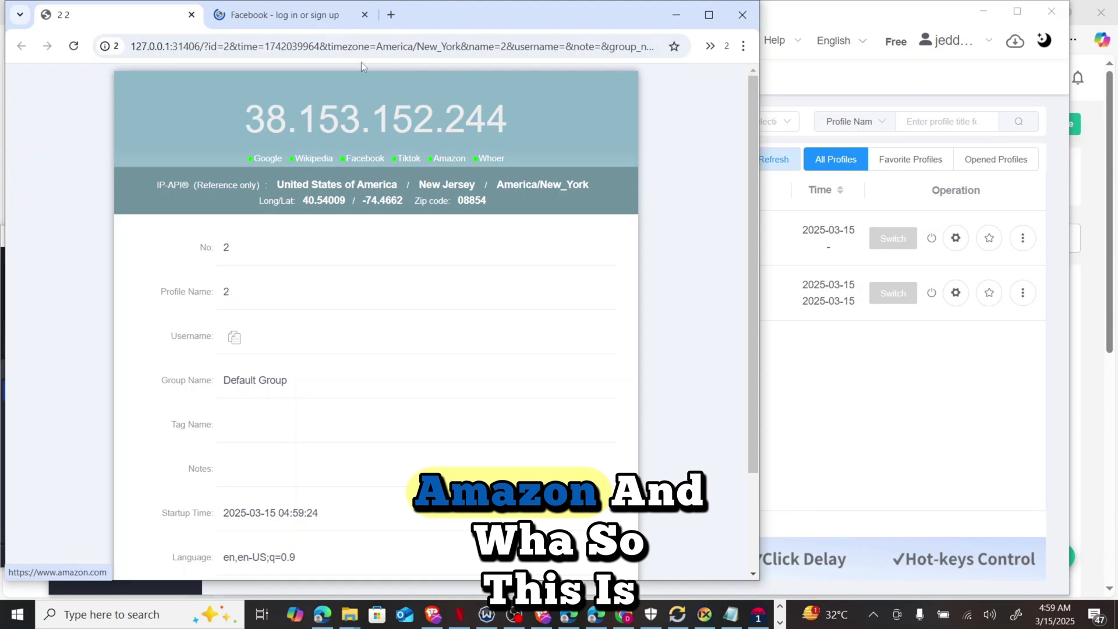
click(302, 15)
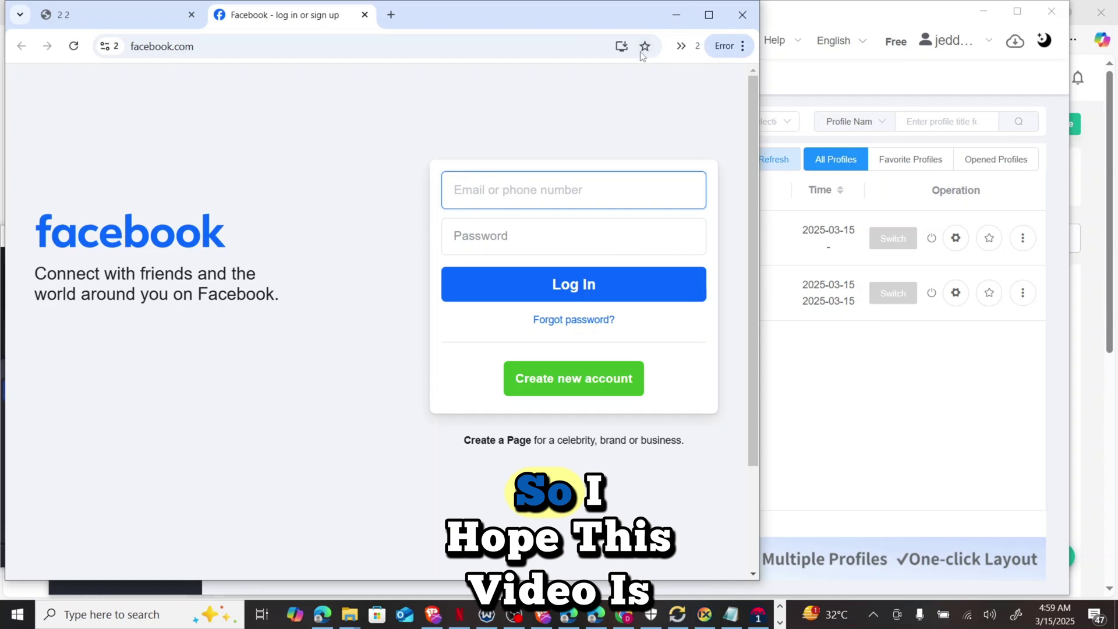
click(677, 15)
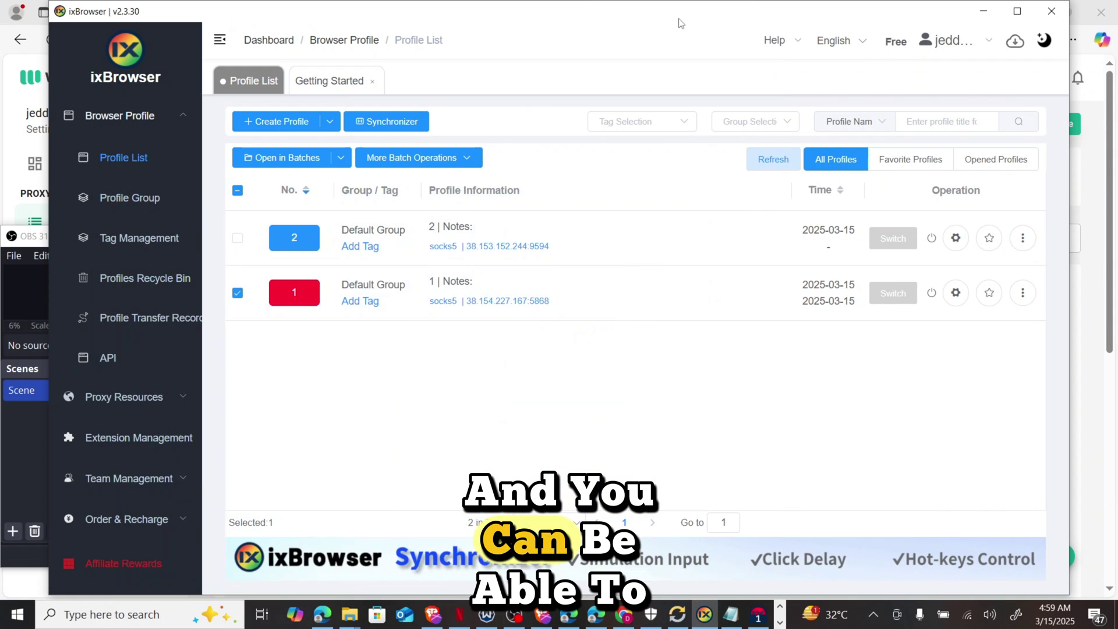
Step: Minimize ixBrowser, switch to the Webshare Proxy List page in Edge and look through the available free proxies
click(983, 15)
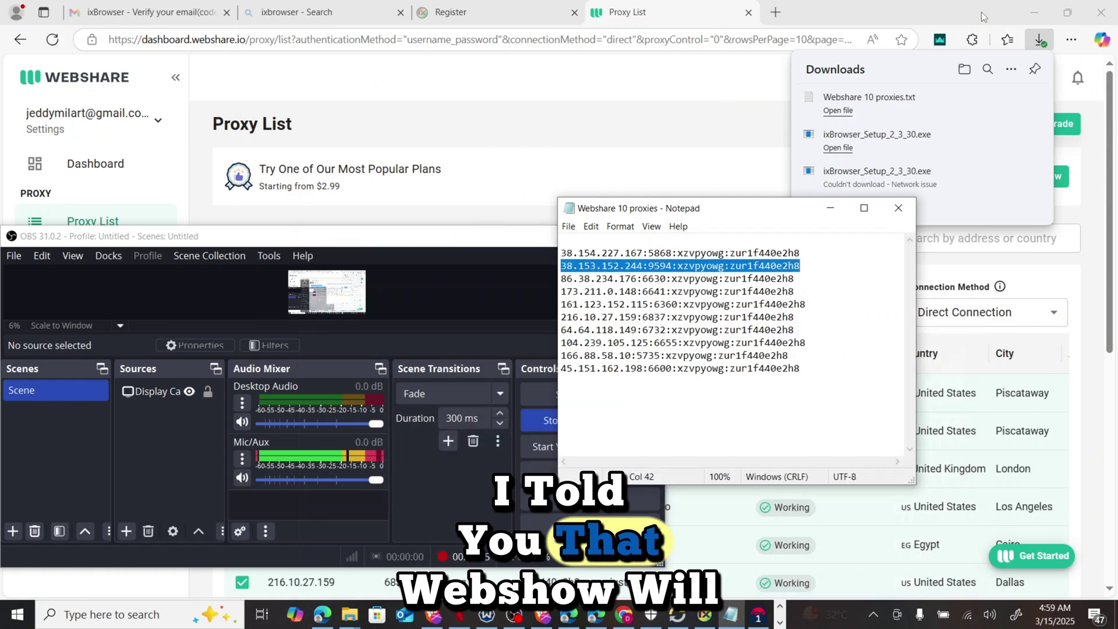
click(588, 134)
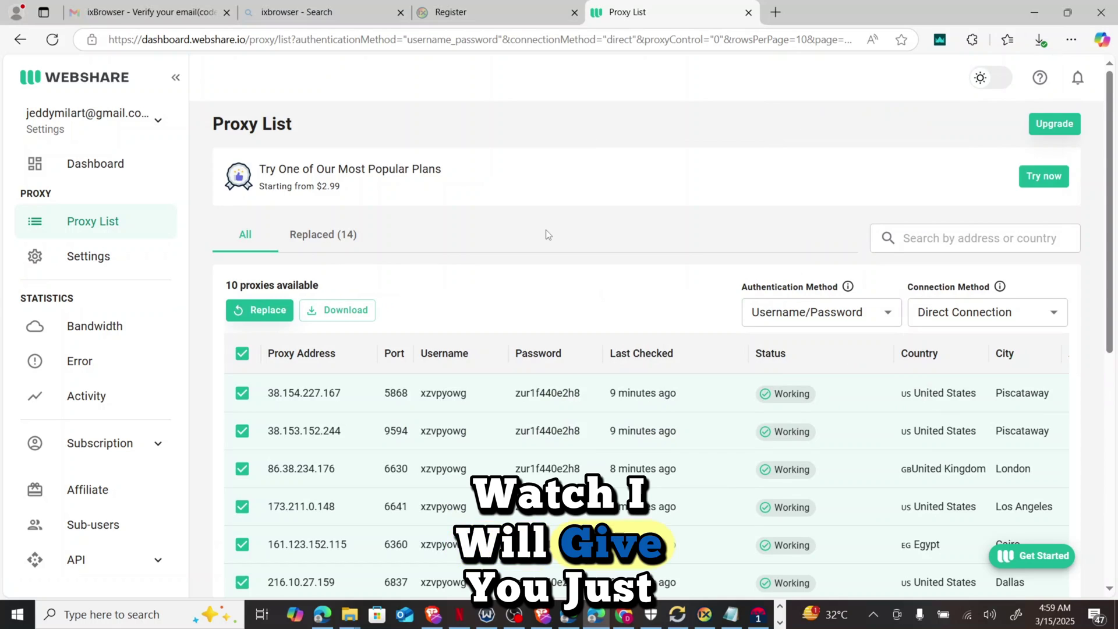
scroll(546, 232, down, 2)
scroll(546, 233, down, 2)
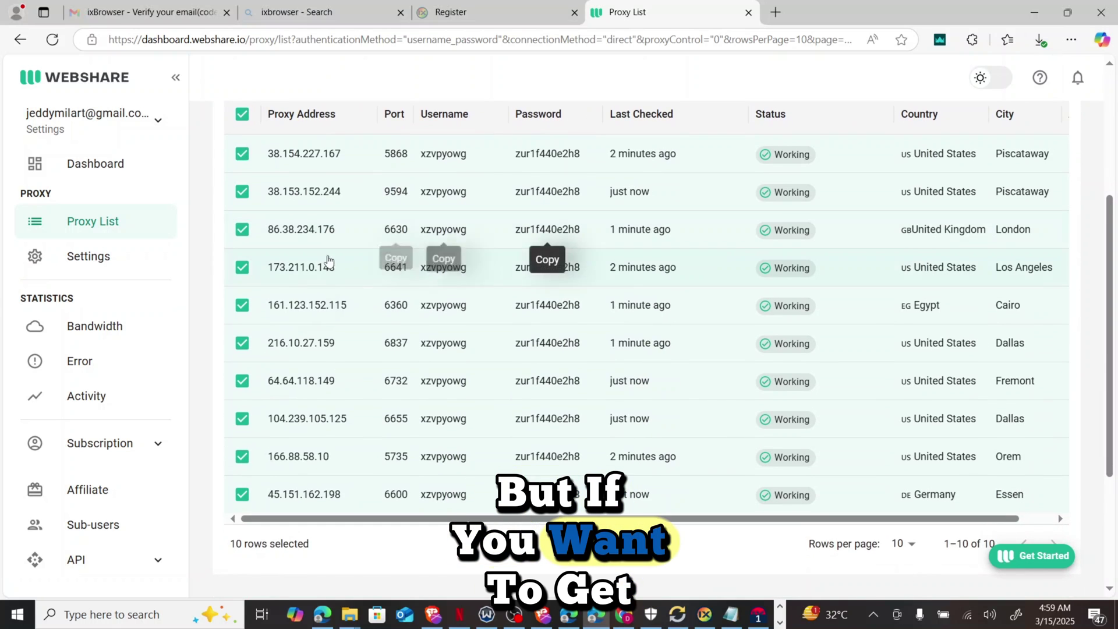
scroll(323, 259, up, 3)
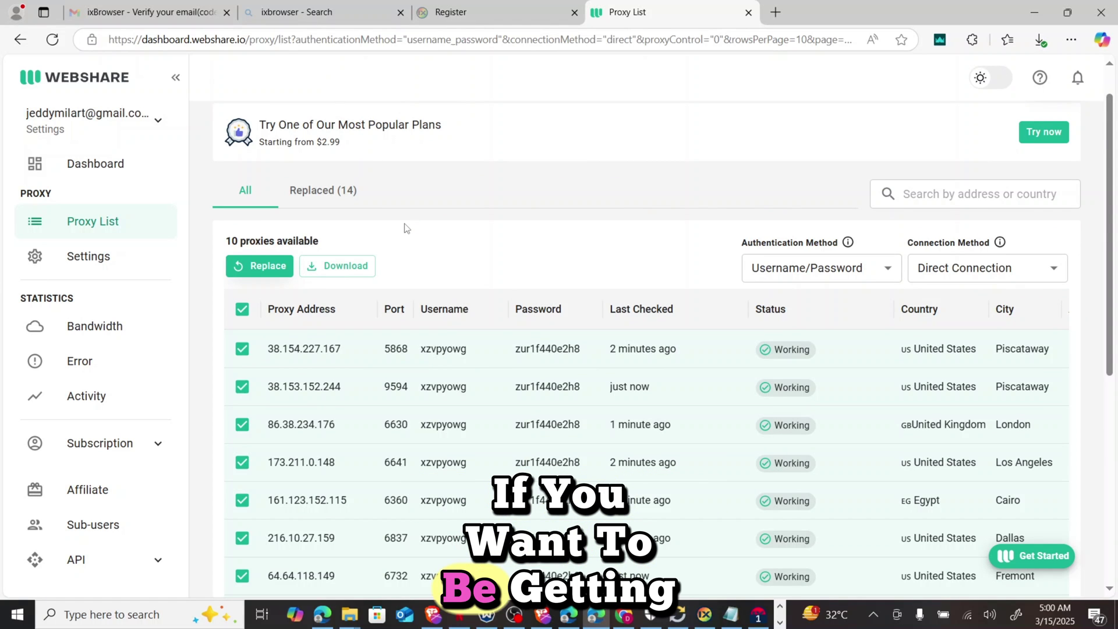
scroll(406, 228, down, 2)
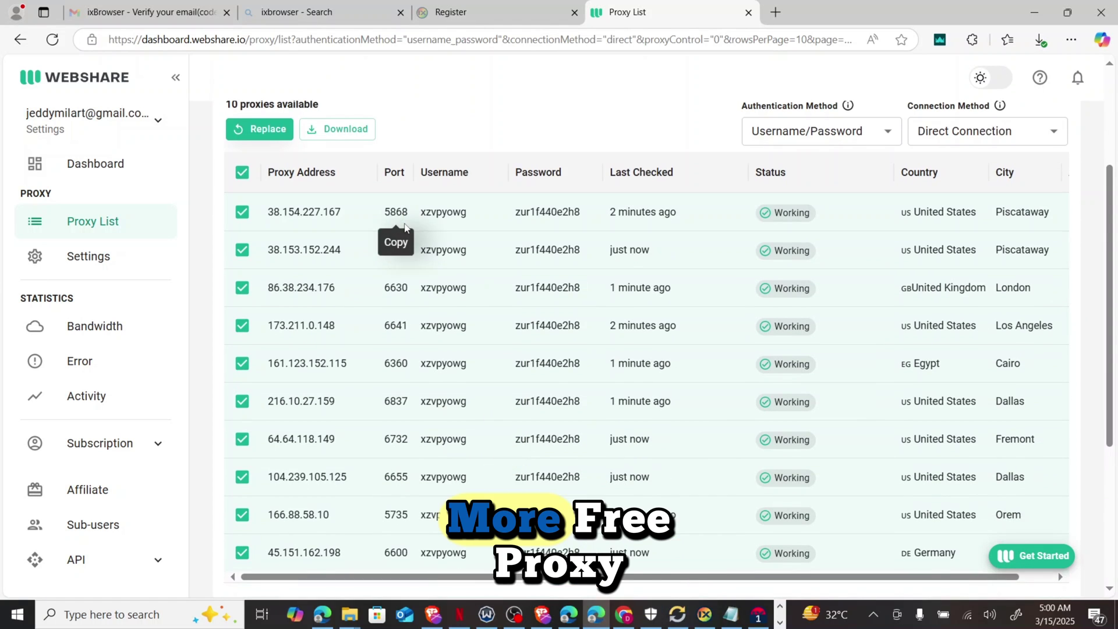
scroll(635, 124, up, 3)
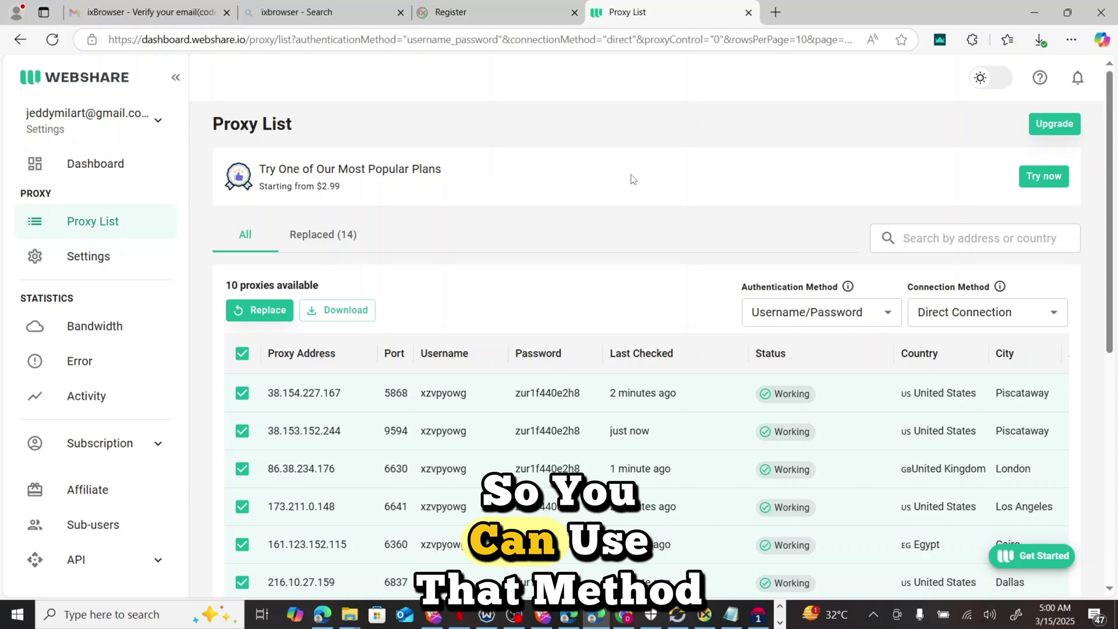
scroll(633, 178, down, 4)
scroll(633, 179, up, 5)
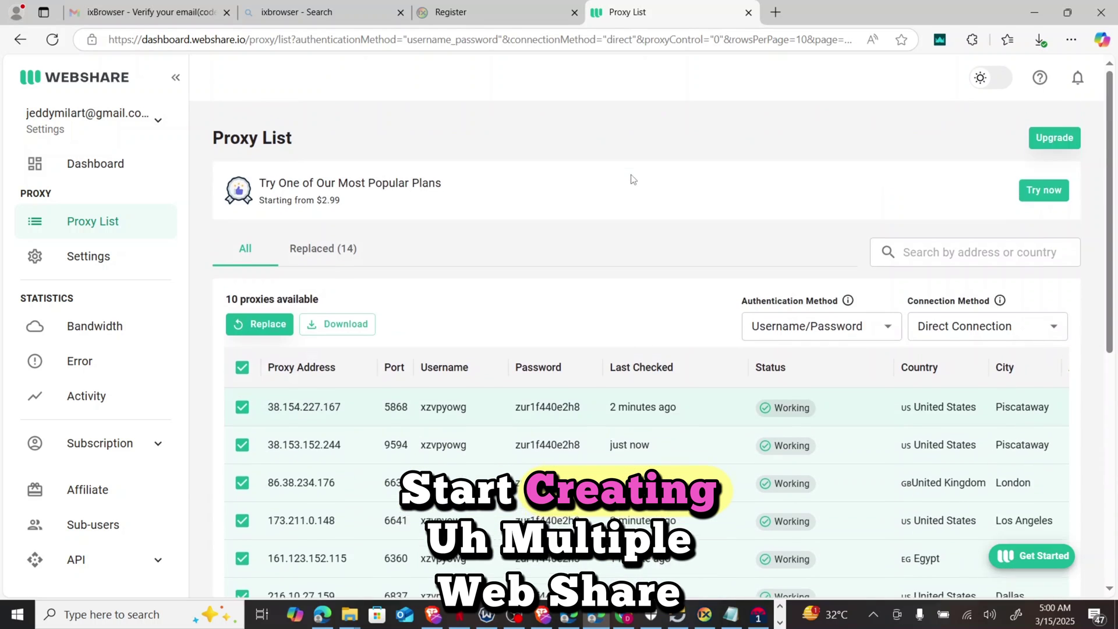
scroll(631, 178, down, 1)
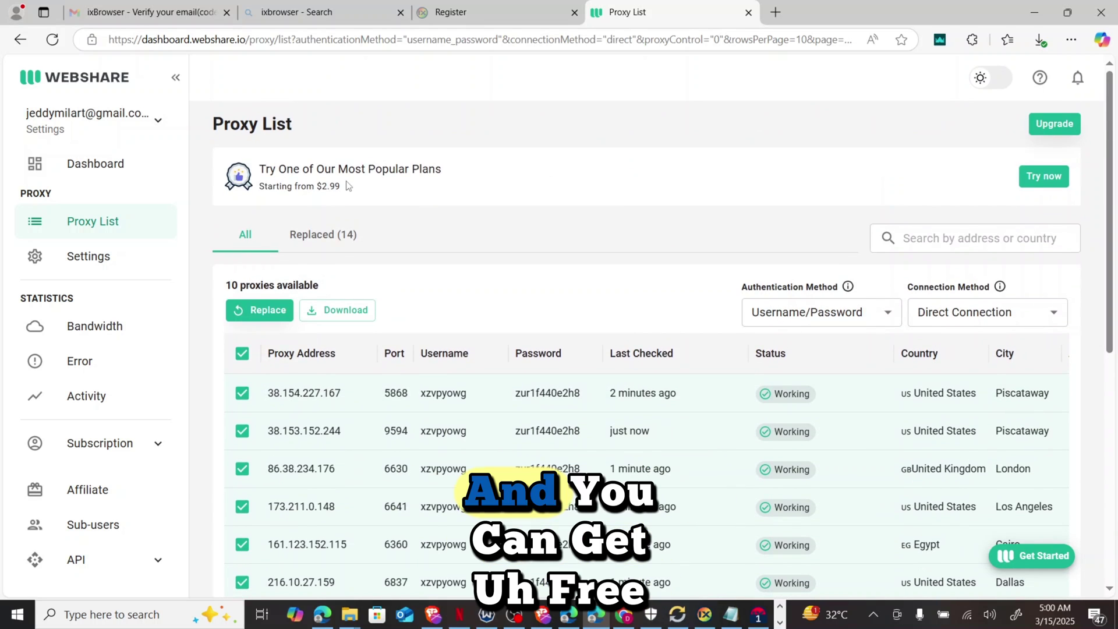
scroll(347, 185, down, 2)
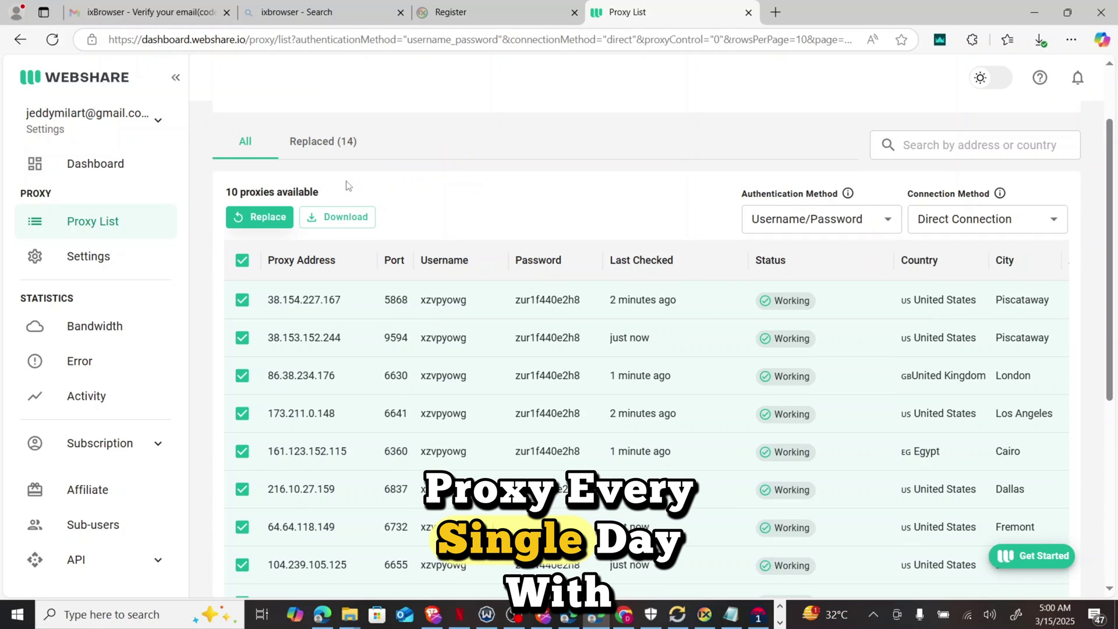
scroll(348, 186, down, 2)
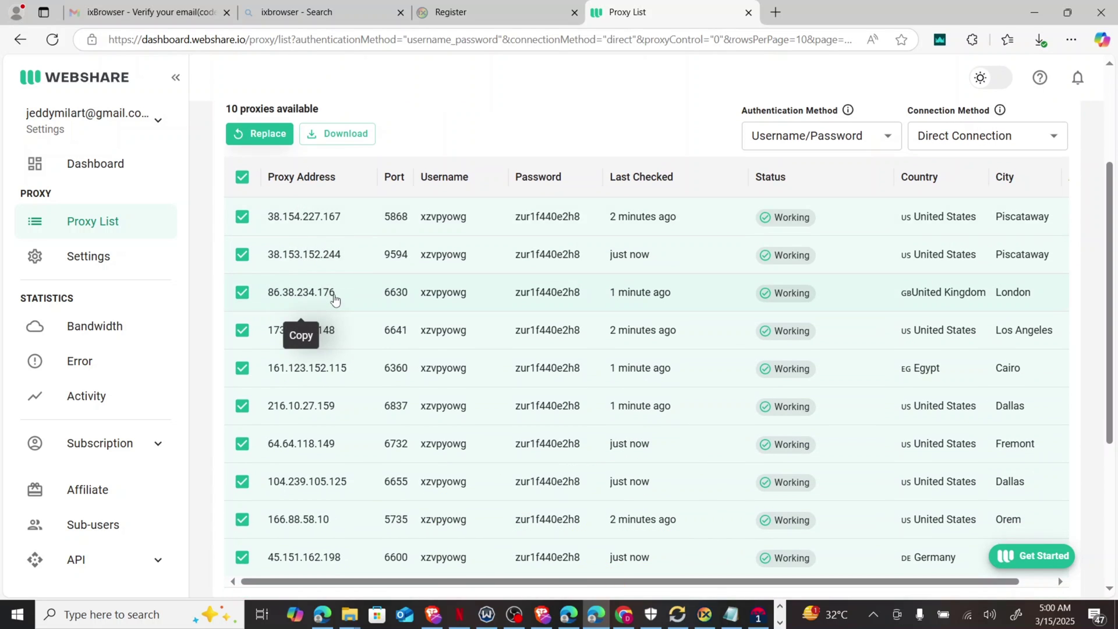
scroll(335, 298, down, 2)
scroll(334, 300, up, 5)
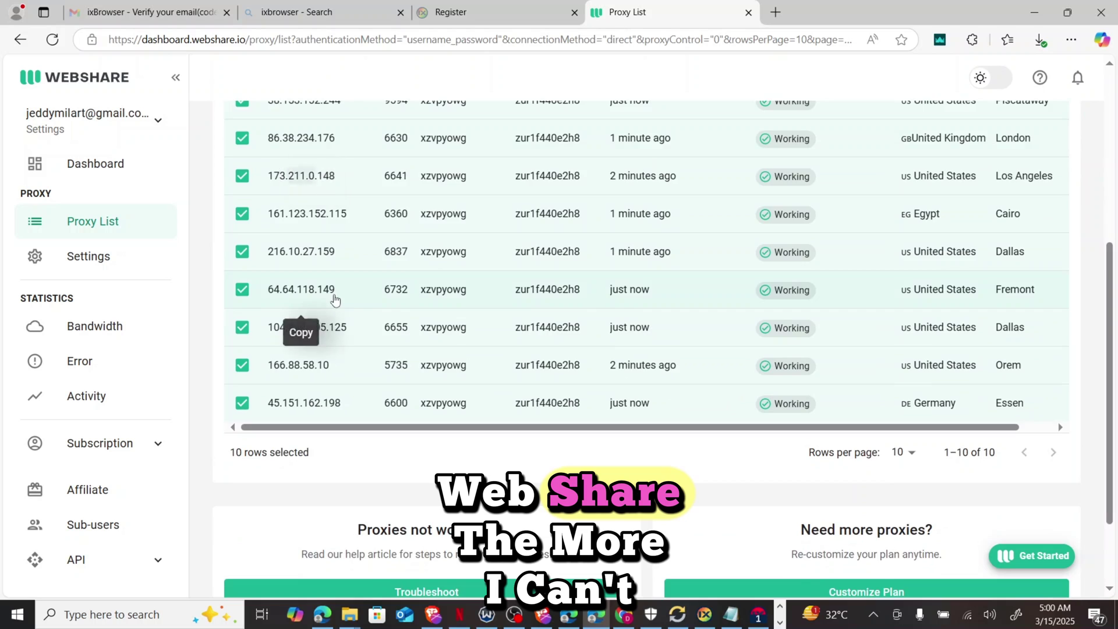
scroll(335, 300, down, 1)
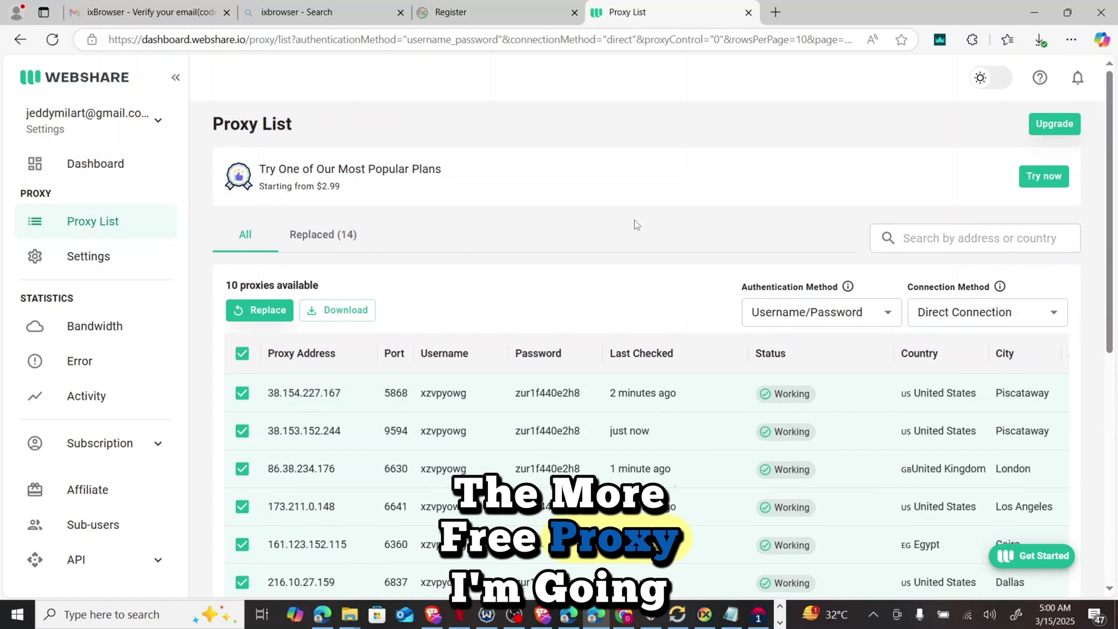